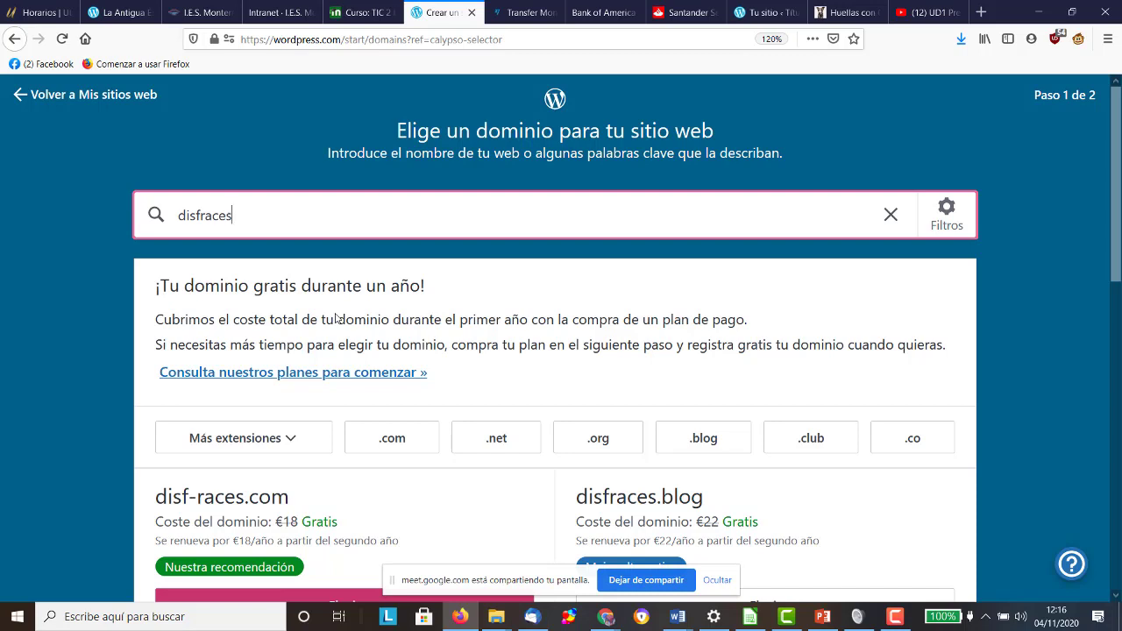
Step: Replace the old search with 'farmaciausero' and choose the free farmaciausero.wordpress.com address
key("BackSpace")
key("BackSpace")
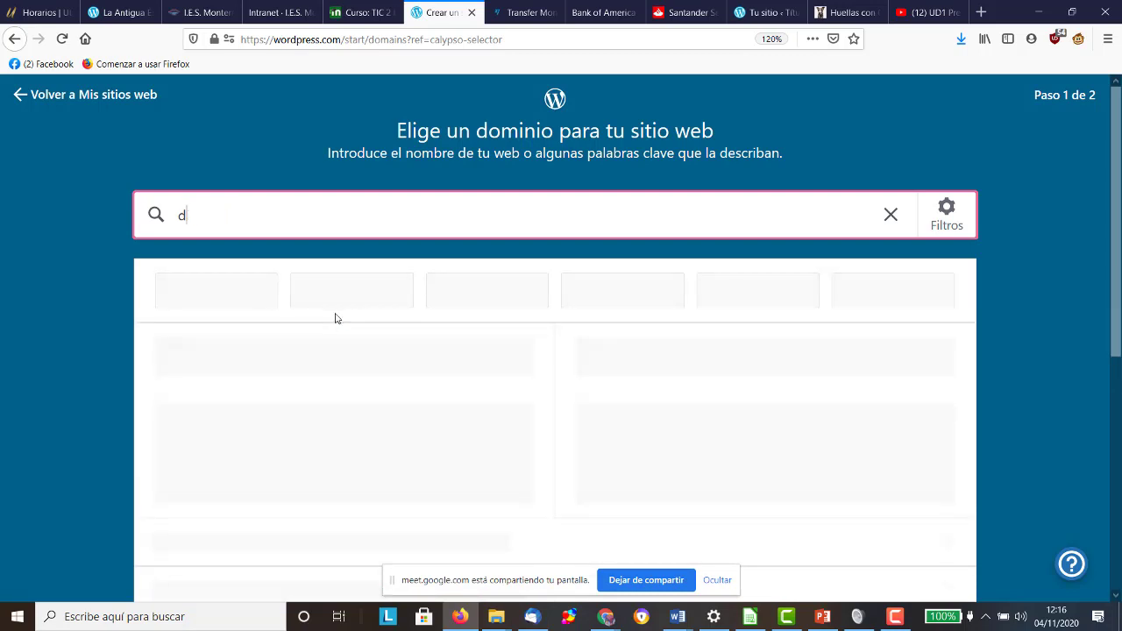
key("BackSpace")
key("BackSpace")
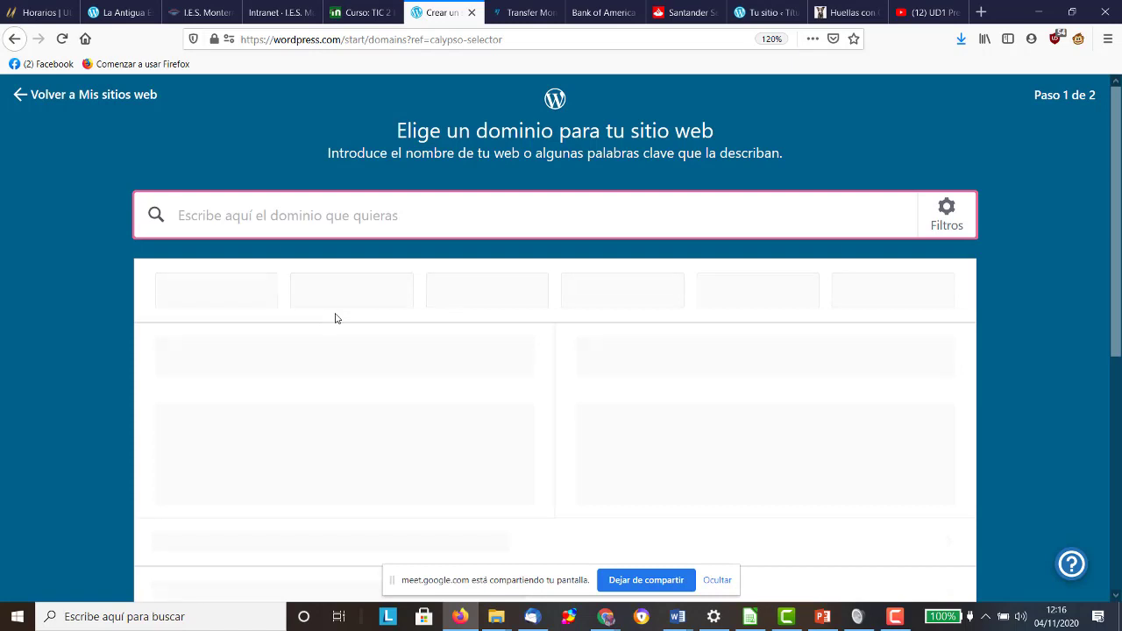
type("fa")
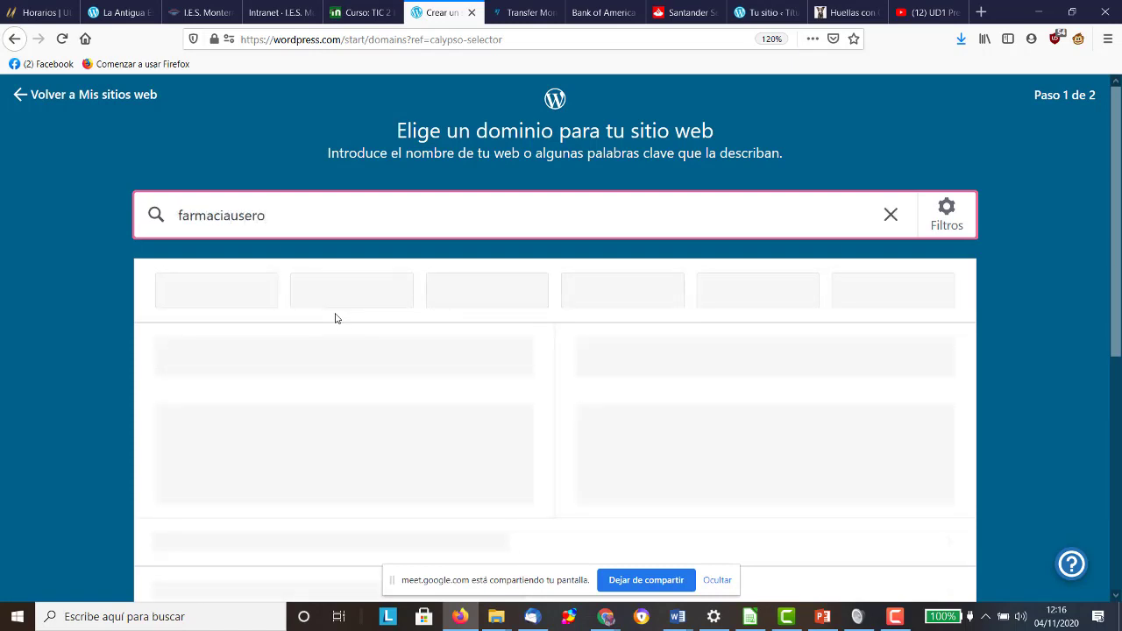
type("rmaciausero")
scroll(335, 318, "down", 4)
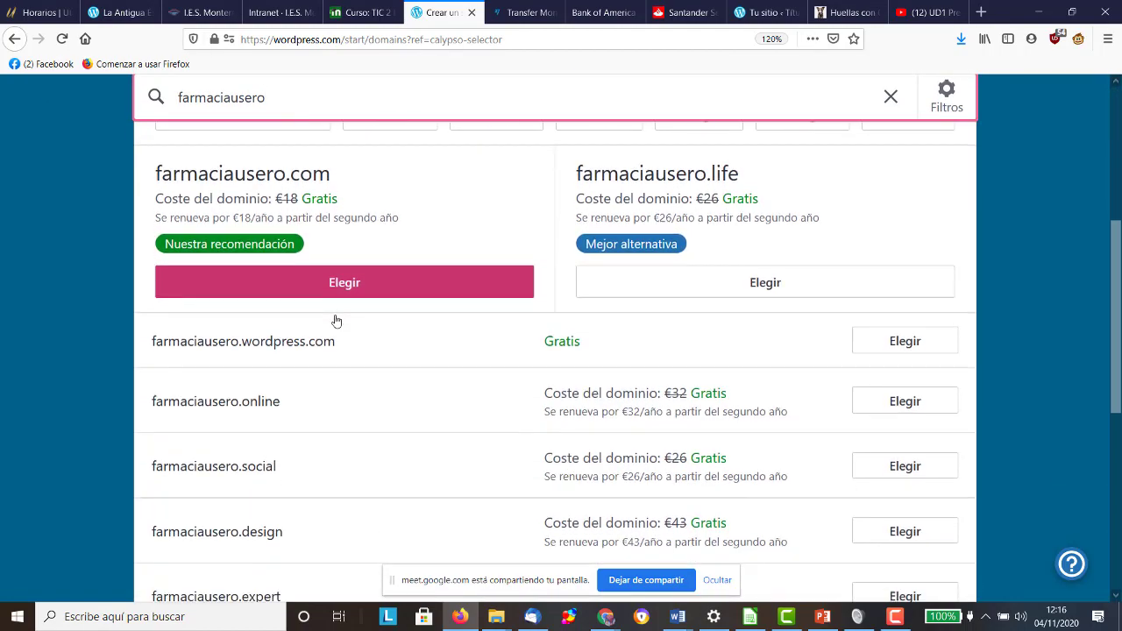
left_click(903, 314)
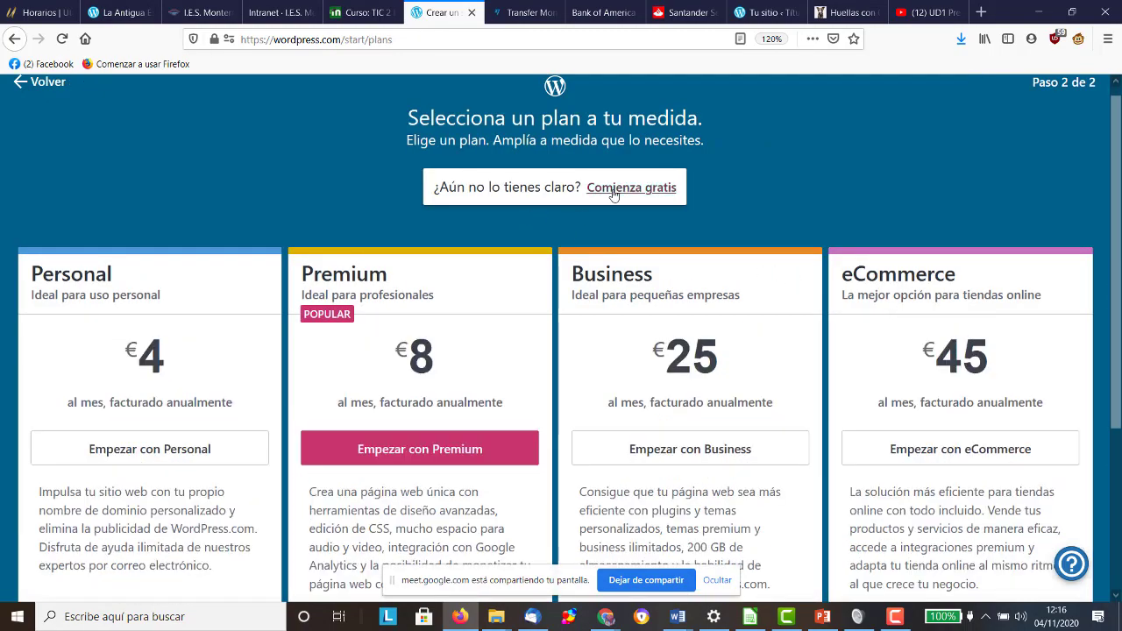
left_click(596, 192)
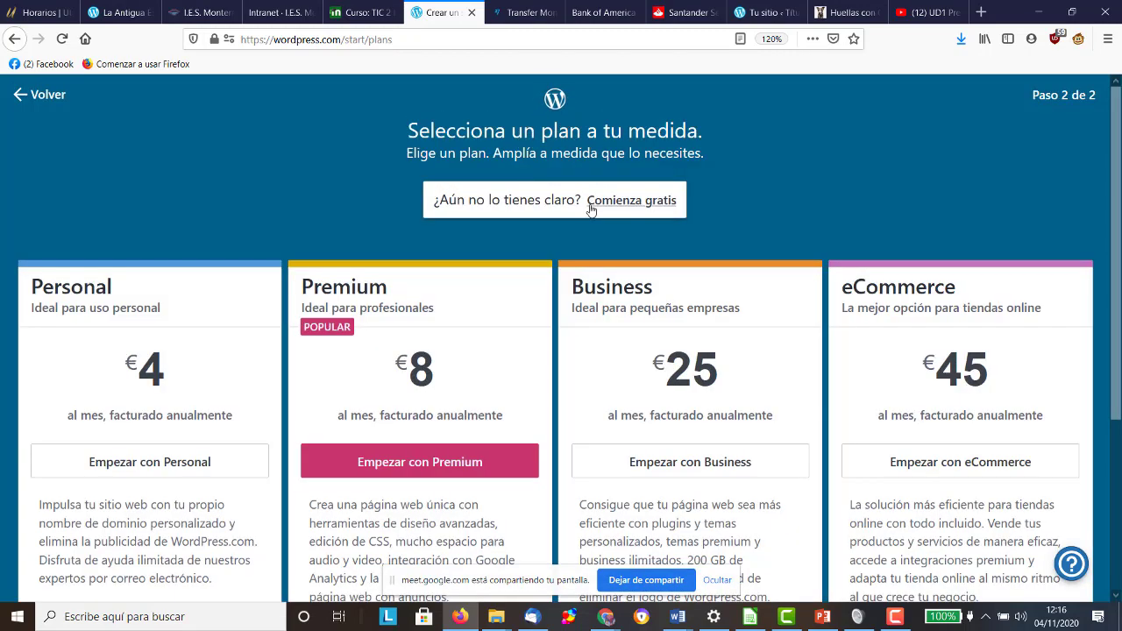
Step: Skip the paid plans with 'Comienza gratis' and continue on the free option
scroll(554, 218, "down", 5)
scroll(553, 215, "up", 5)
left_click(622, 202)
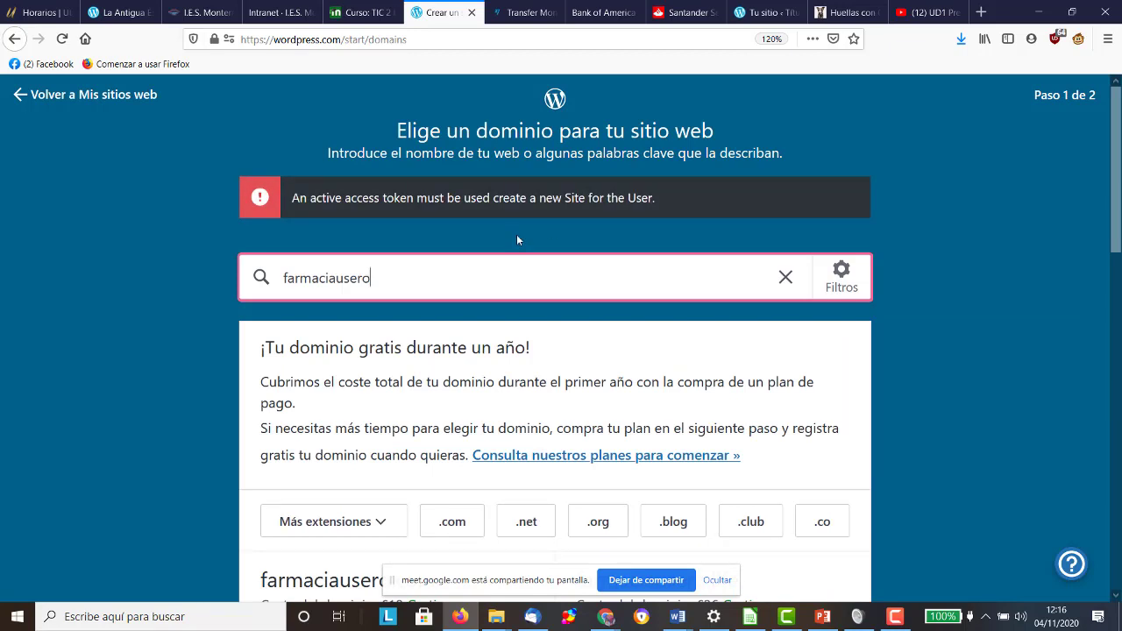
Step: Retry farmaciausero, then choose free farmaciauseroestepona.wordpress.com and return to My Sites
scroll(484, 239, "down", 3)
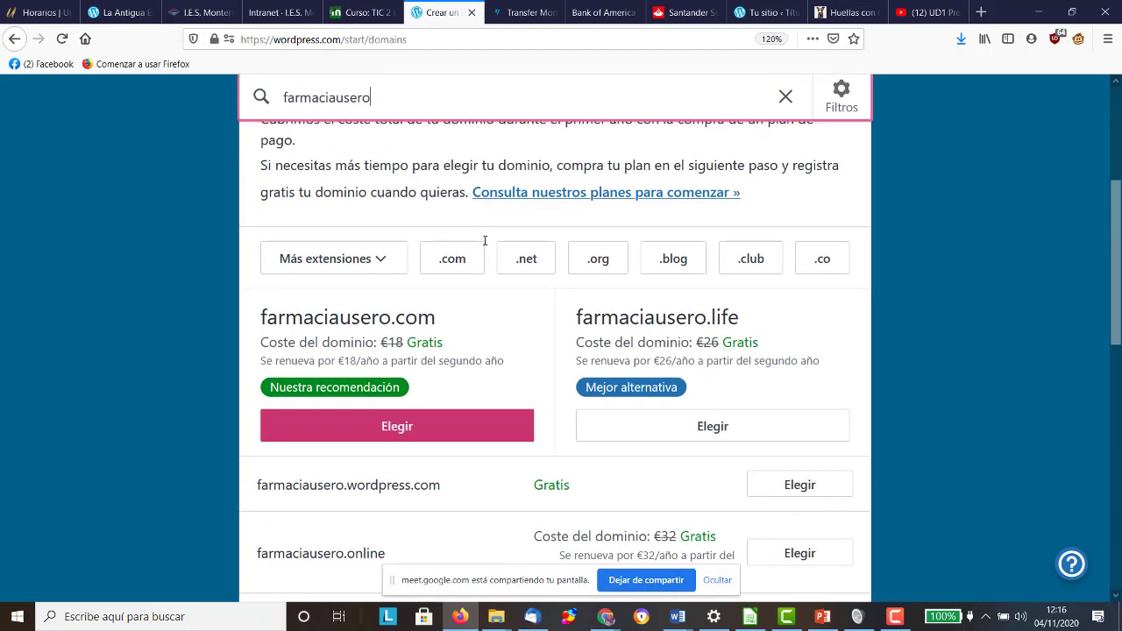
left_click(825, 494)
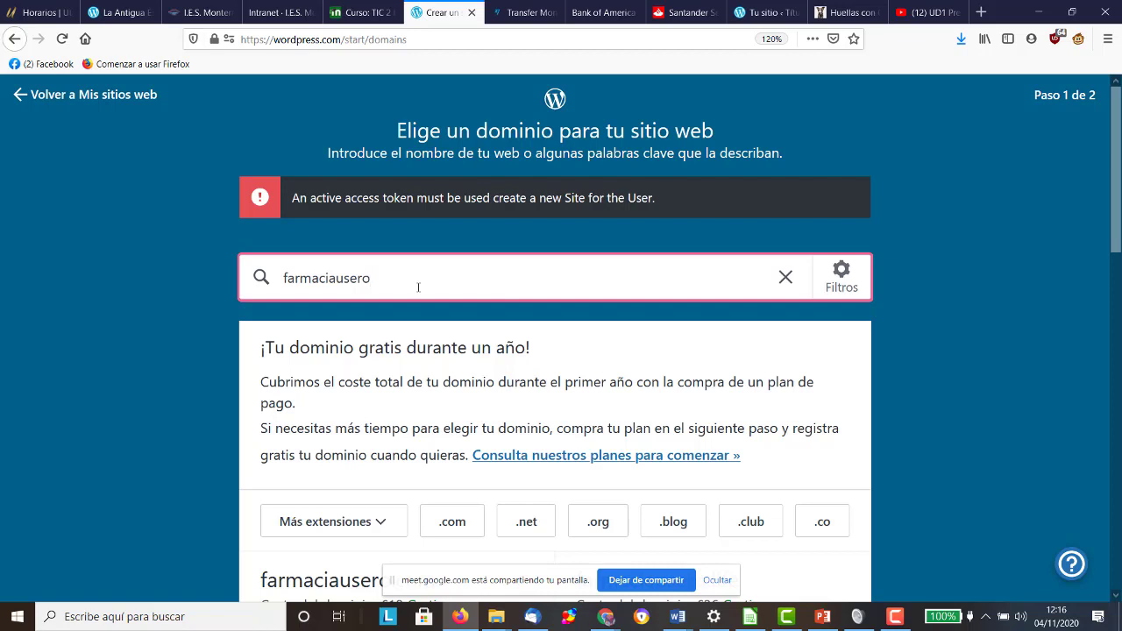
type("estepona")
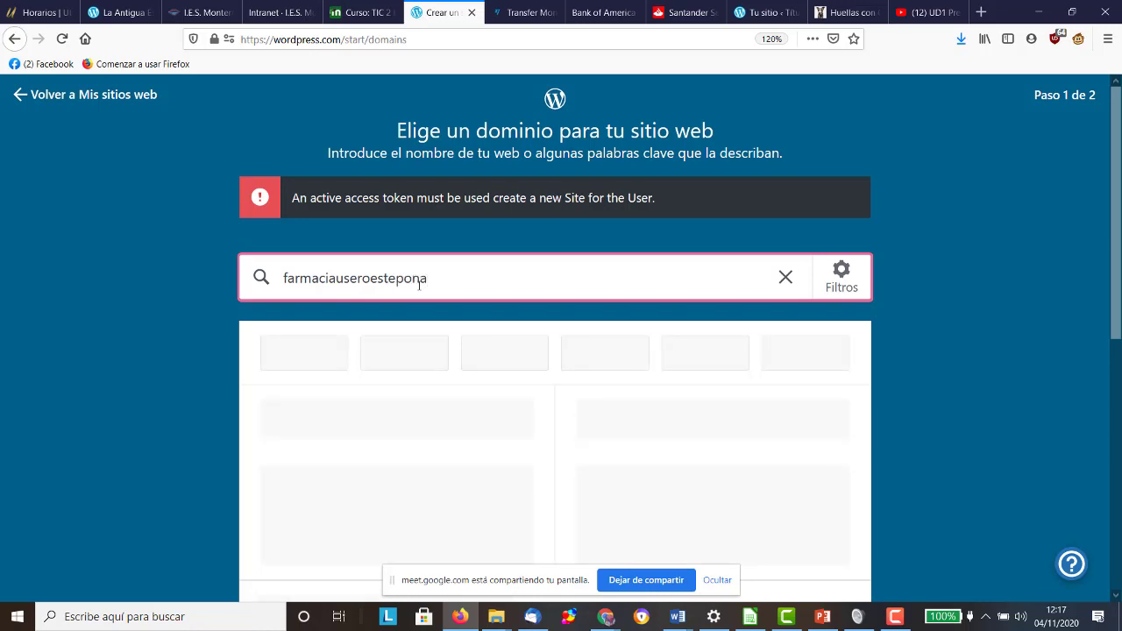
scroll(421, 285, "down", 2)
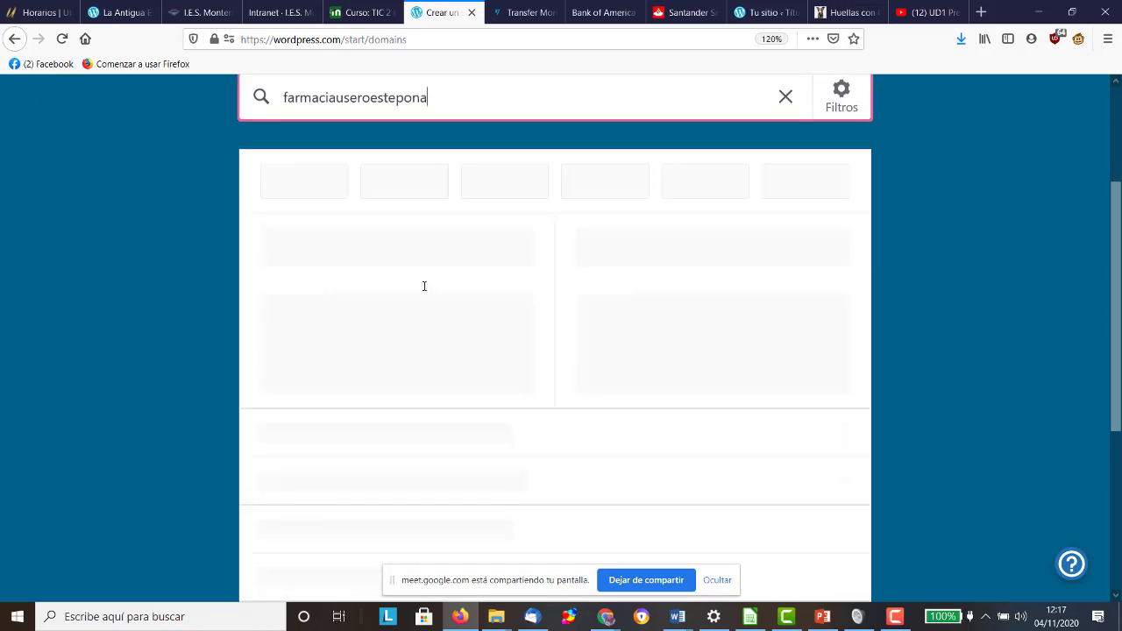
scroll(383, 381, "down", 2)
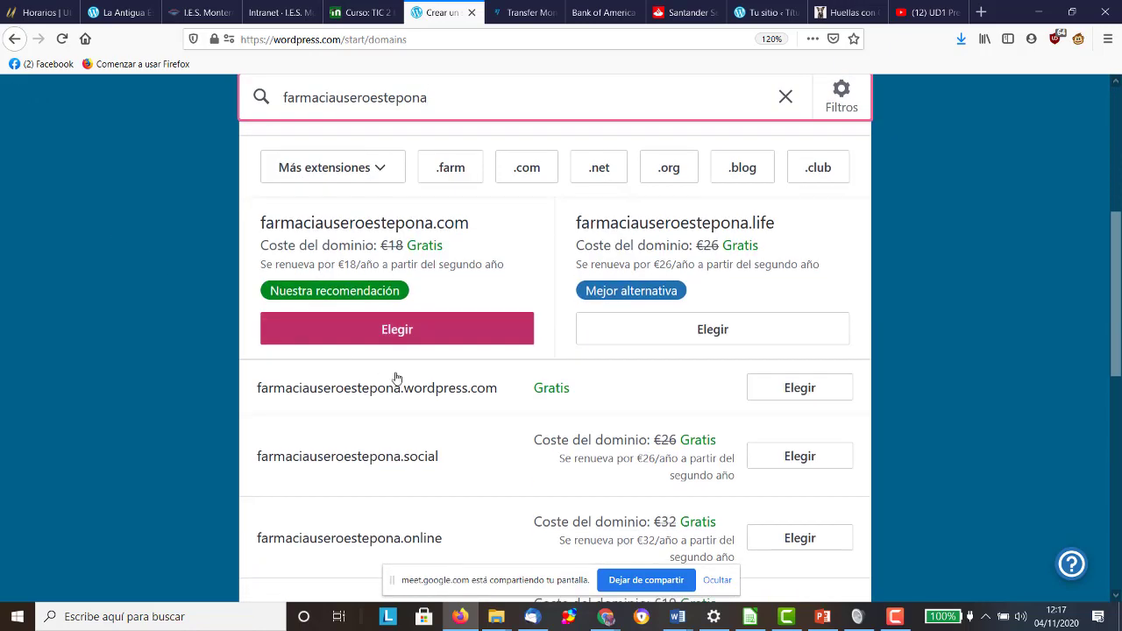
left_click(764, 391)
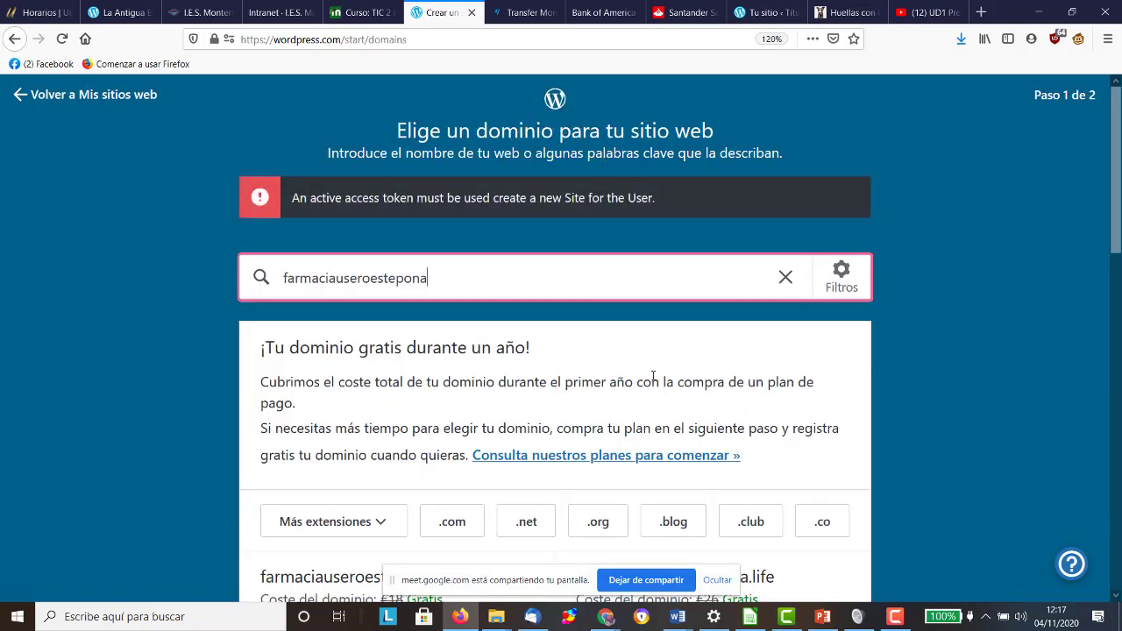
left_click(13, 95)
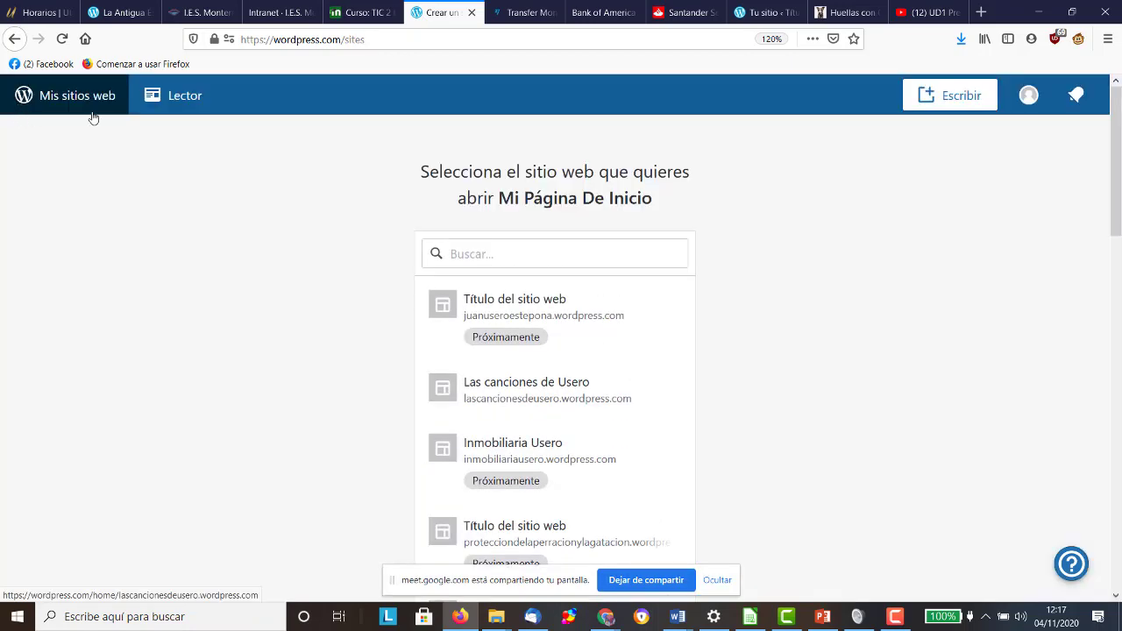
Step: Go back several pages toward the site's Pages screen
scroll(574, 227, "down", 4)
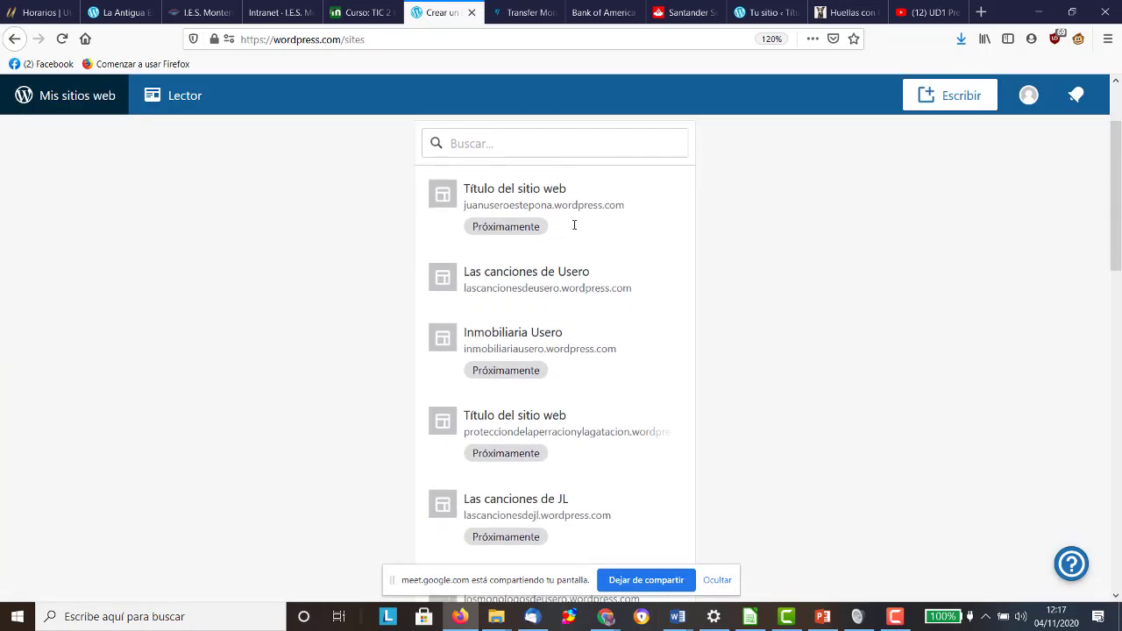
scroll(573, 227, "down", 10)
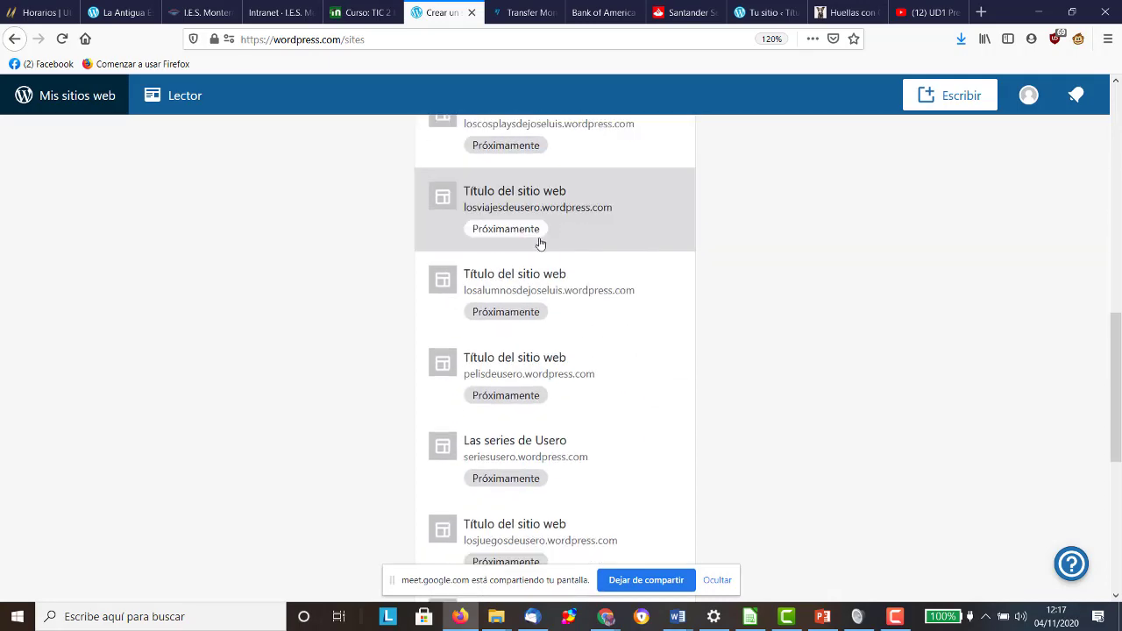
left_click(13, 46)
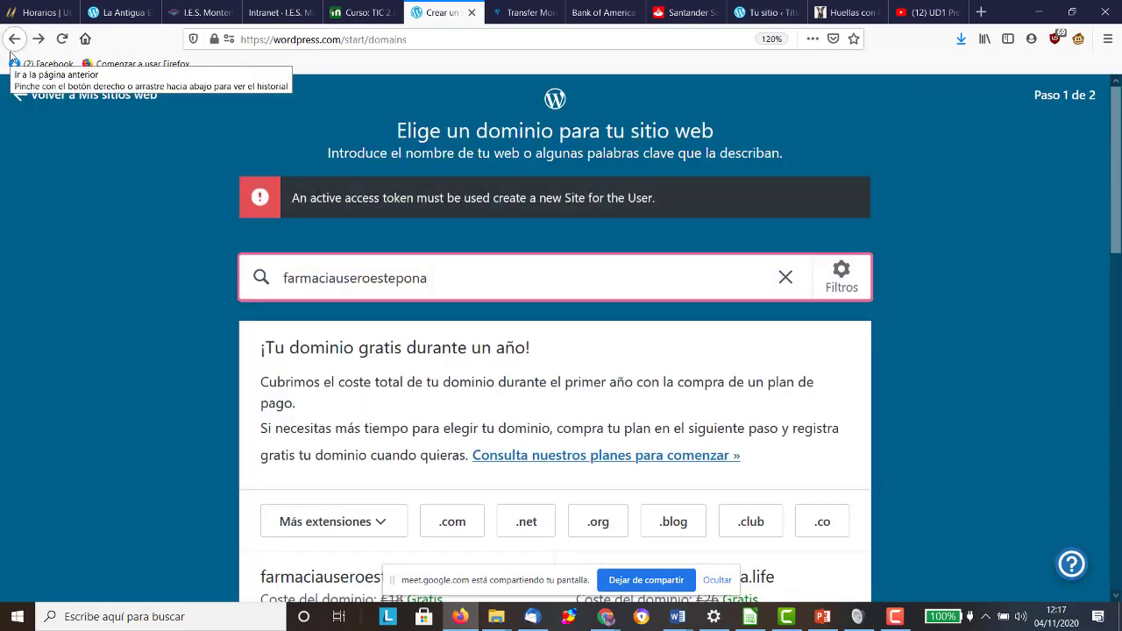
left_click(13, 46)
left_click(12, 46)
left_click(13, 45)
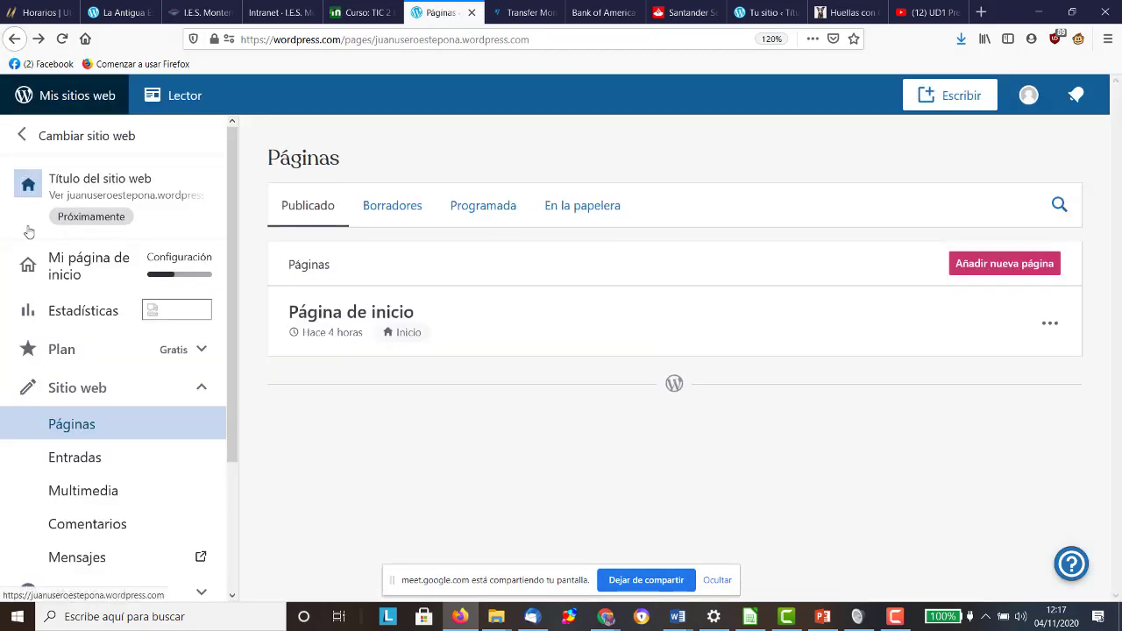
Step: Switch the dashboard to the losjuegosdeusero site with Cambiar sitio web
left_click(88, 140)
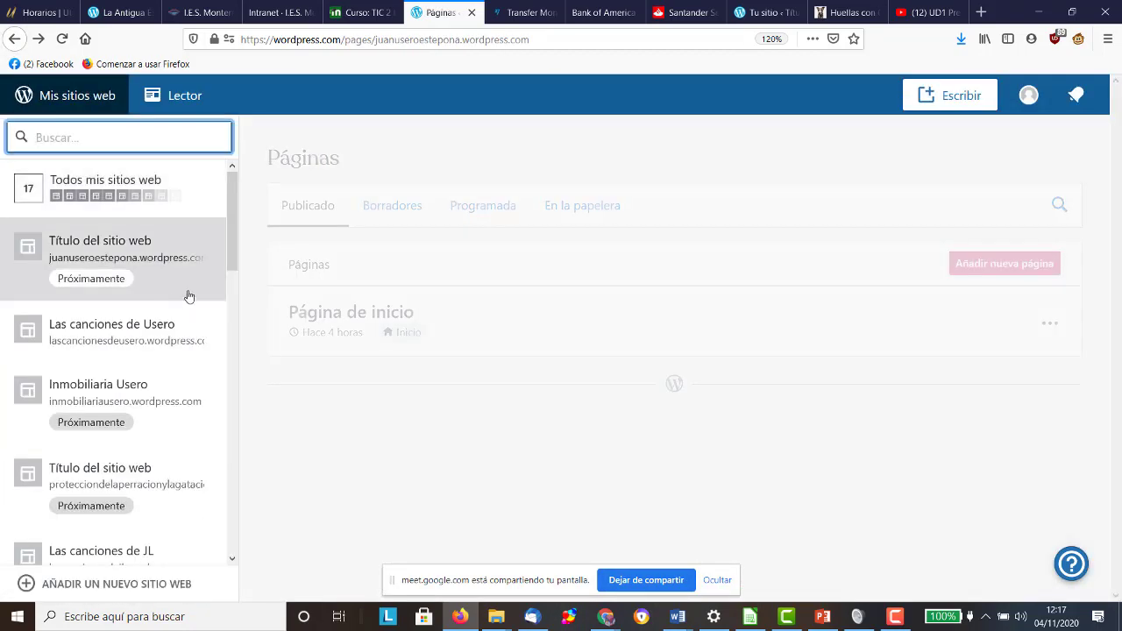
left_click_drag(233, 241, 227, 550)
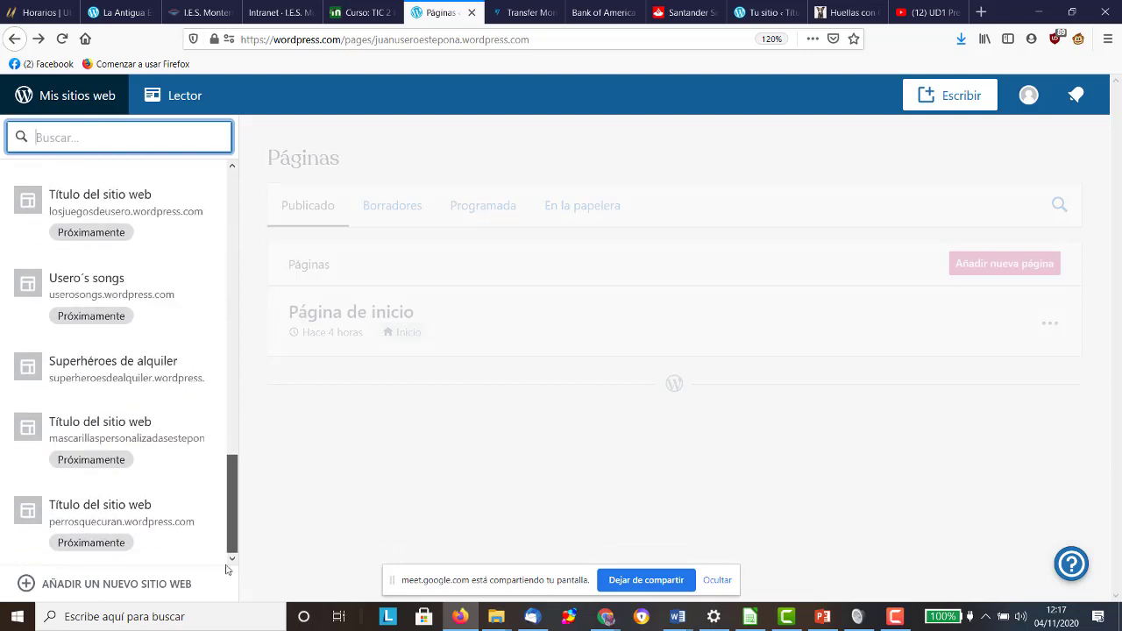
left_click(154, 208)
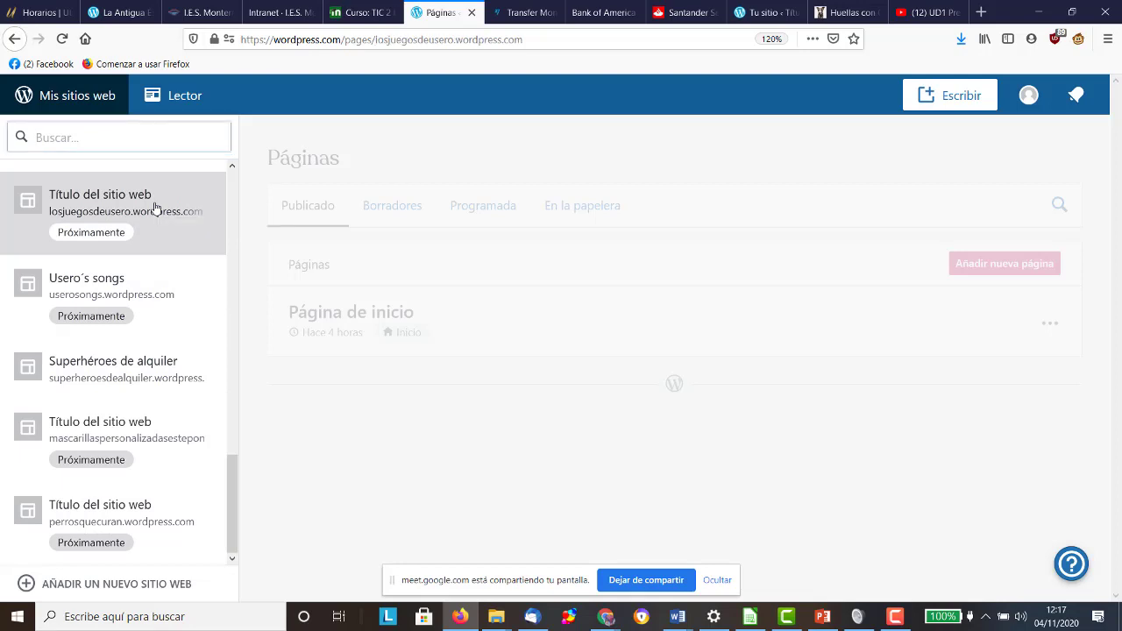
scroll(156, 212, "down", 3)
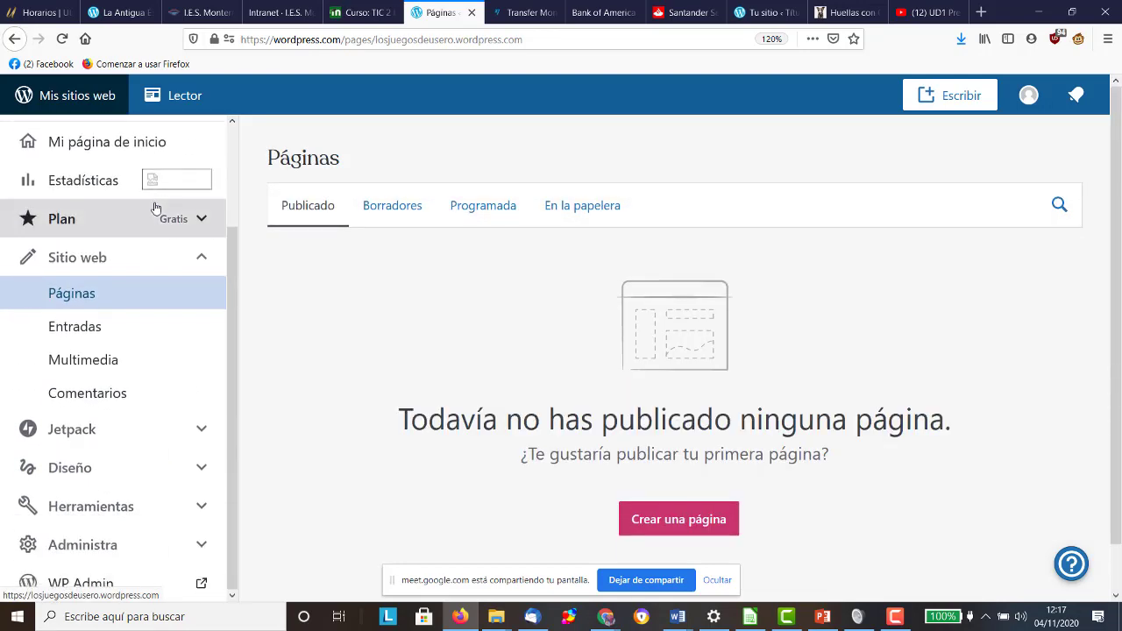
scroll(120, 392, "down", 1)
Step: Try WP Admin from Administra, close the access-denied tab, and go to Mi perfil
left_click(105, 542)
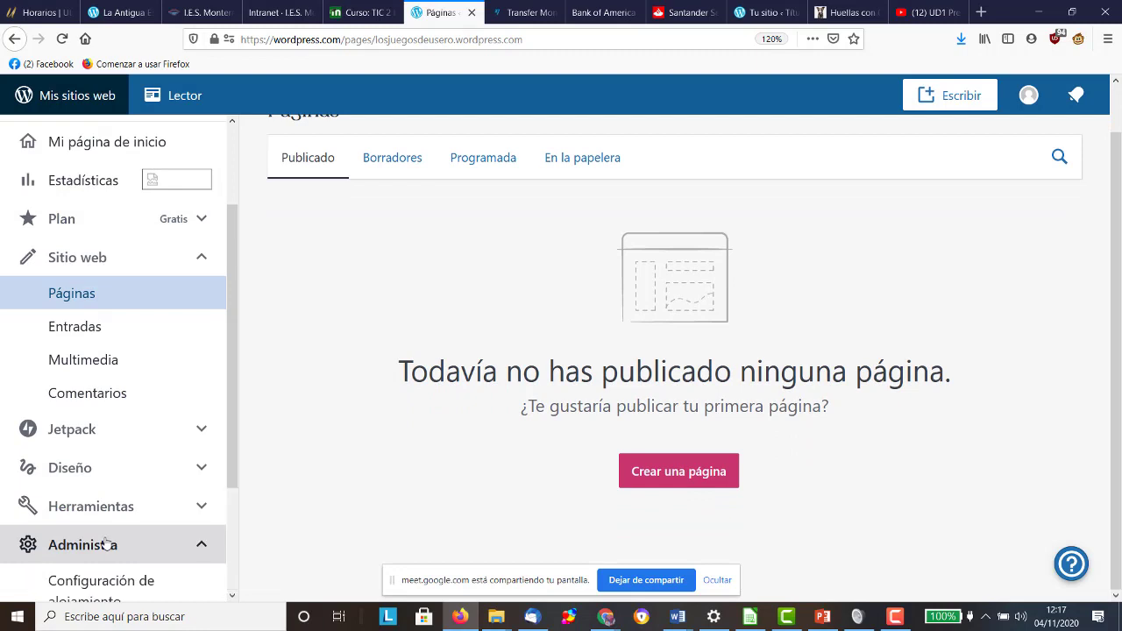
scroll(130, 526, "down", 2)
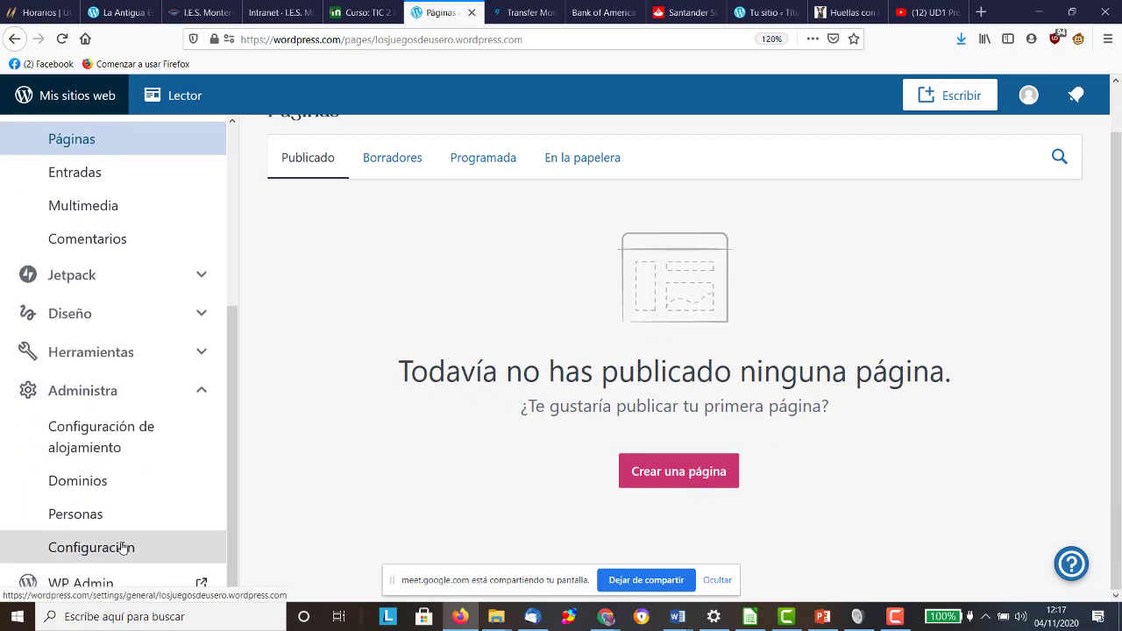
scroll(122, 541, "up", 3)
scroll(406, 164, "up", 1)
scroll(35, 383, "down", 4)
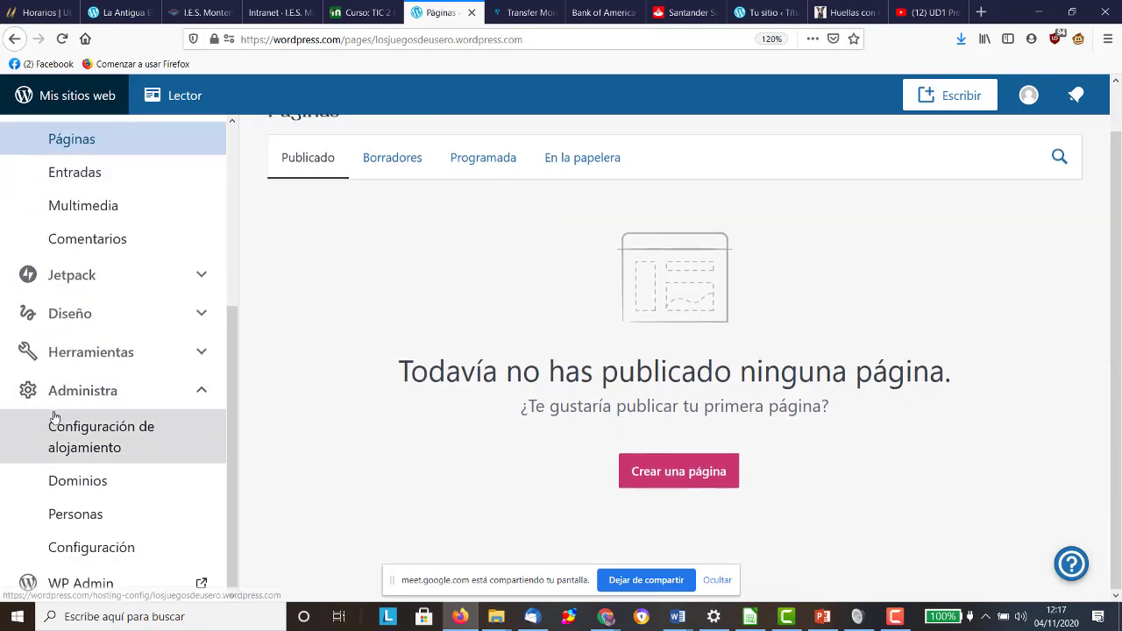
left_click(74, 582)
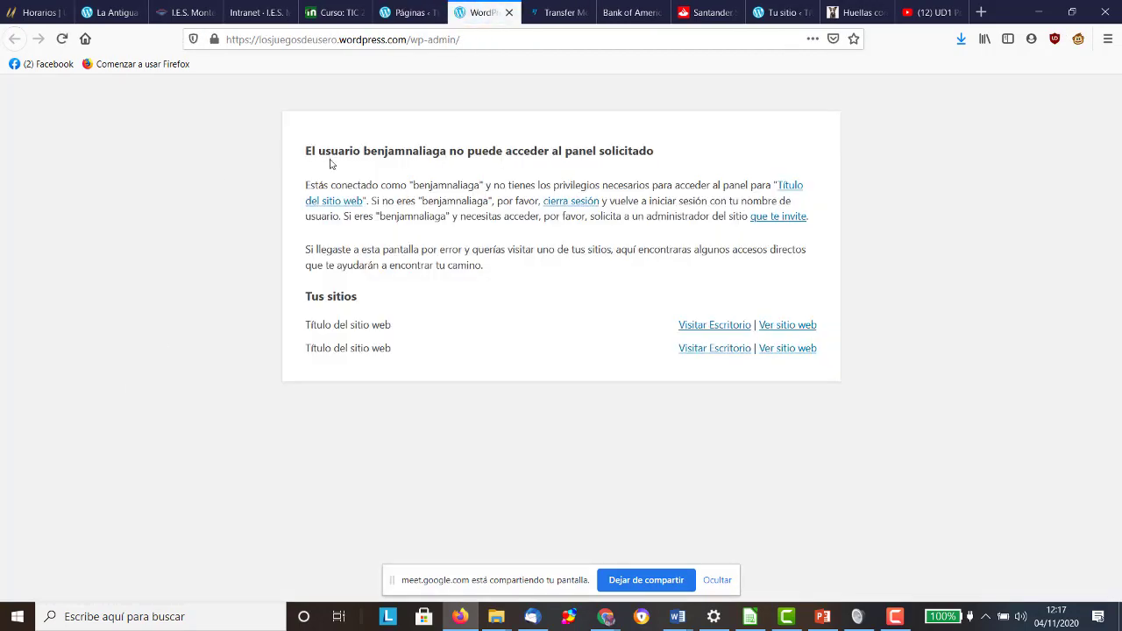
left_click(509, 12)
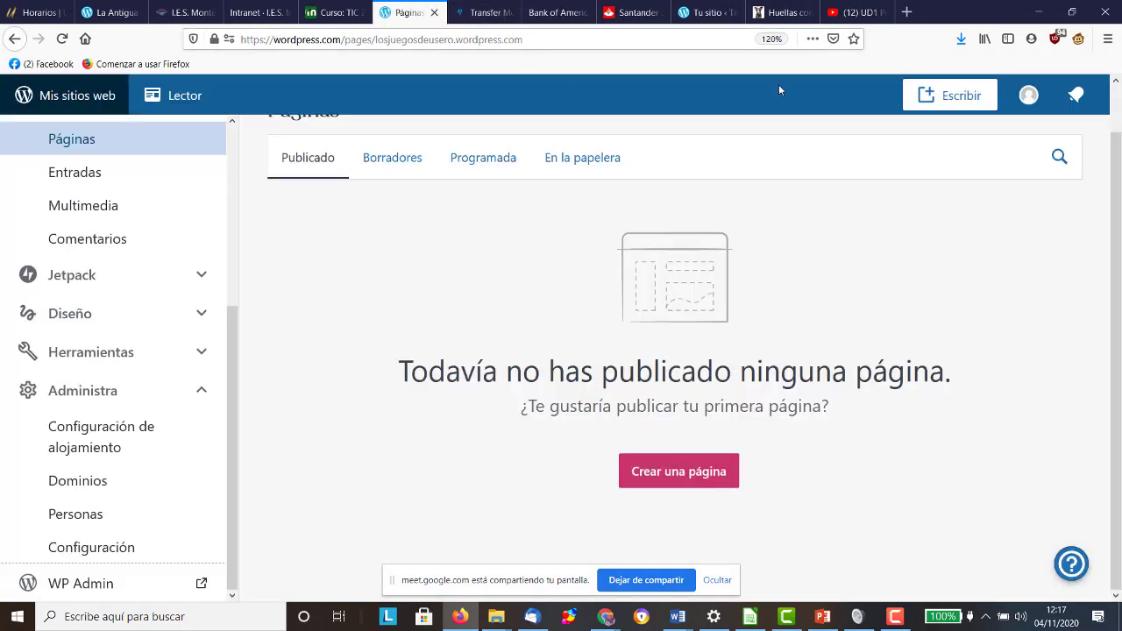
left_click(1028, 95)
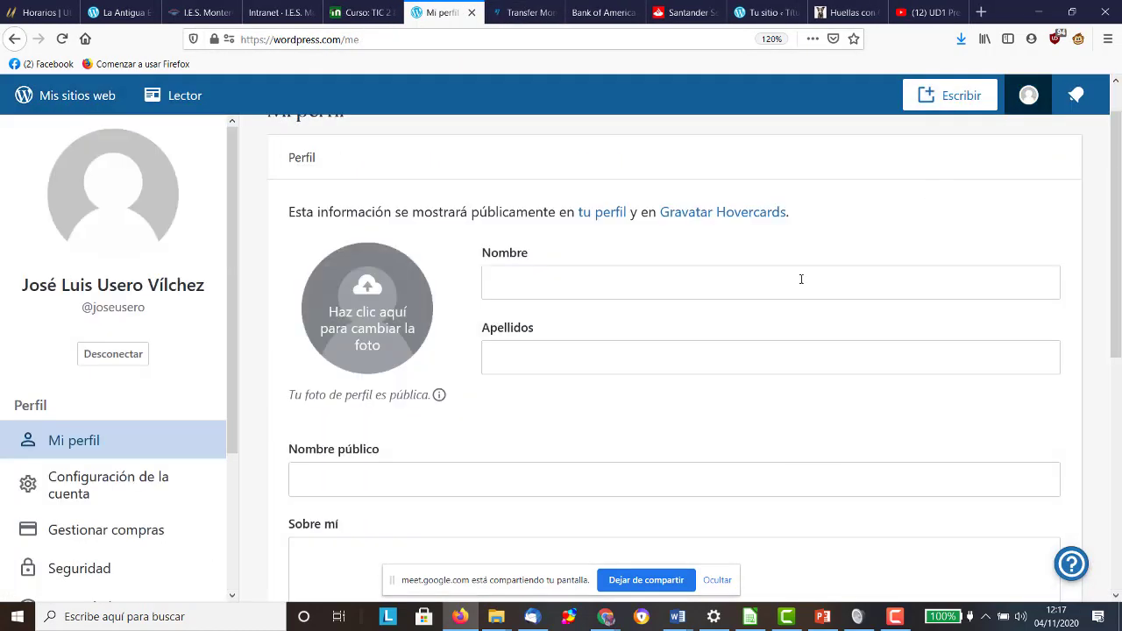
Step: Log out of WordPress.com and close the leftover site tabs
left_click(109, 360)
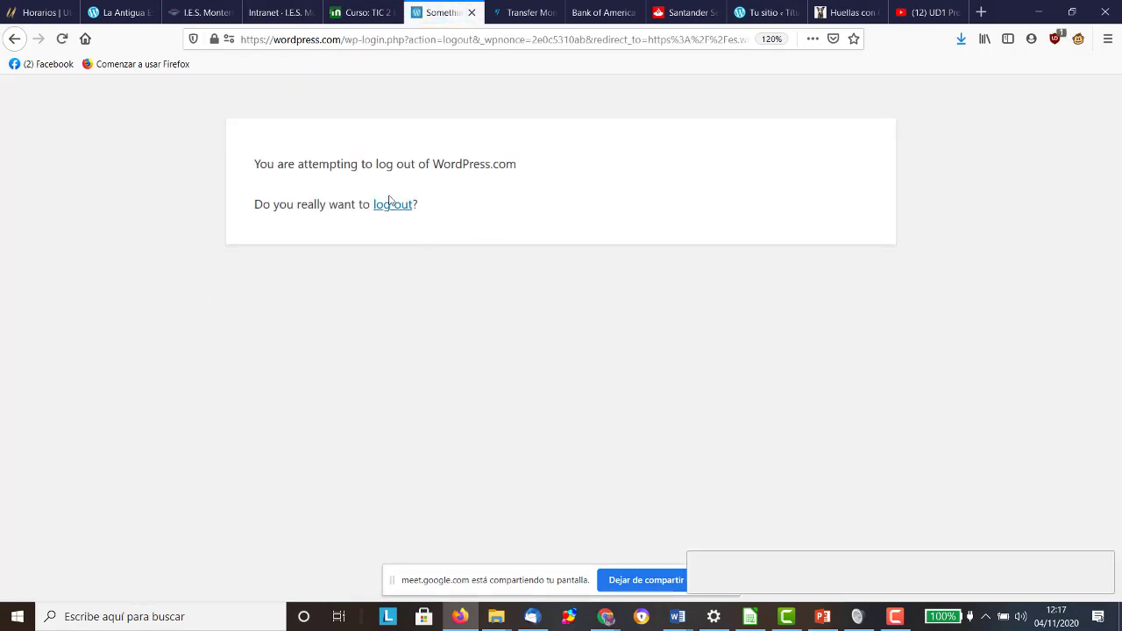
left_click(390, 206)
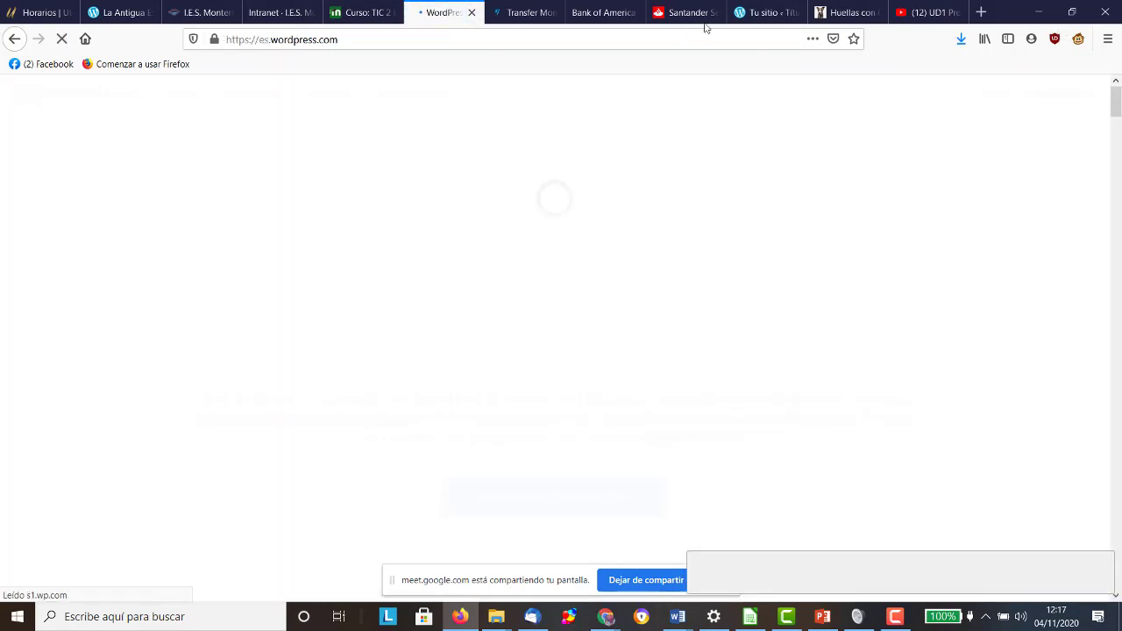
left_click(791, 19)
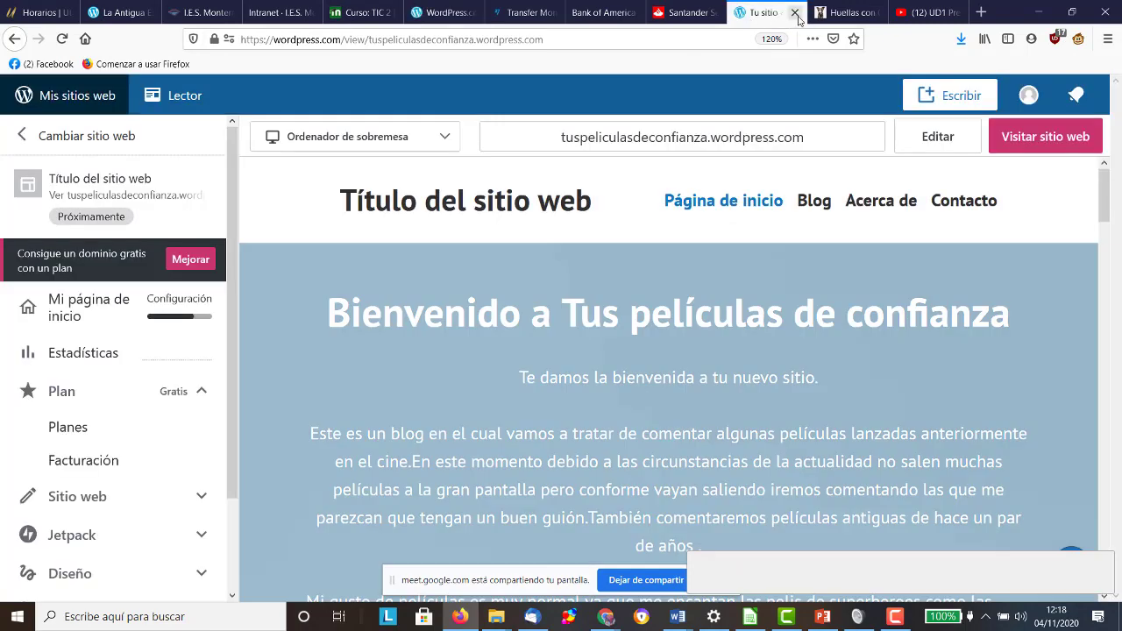
left_click(794, 13)
left_click(445, 13)
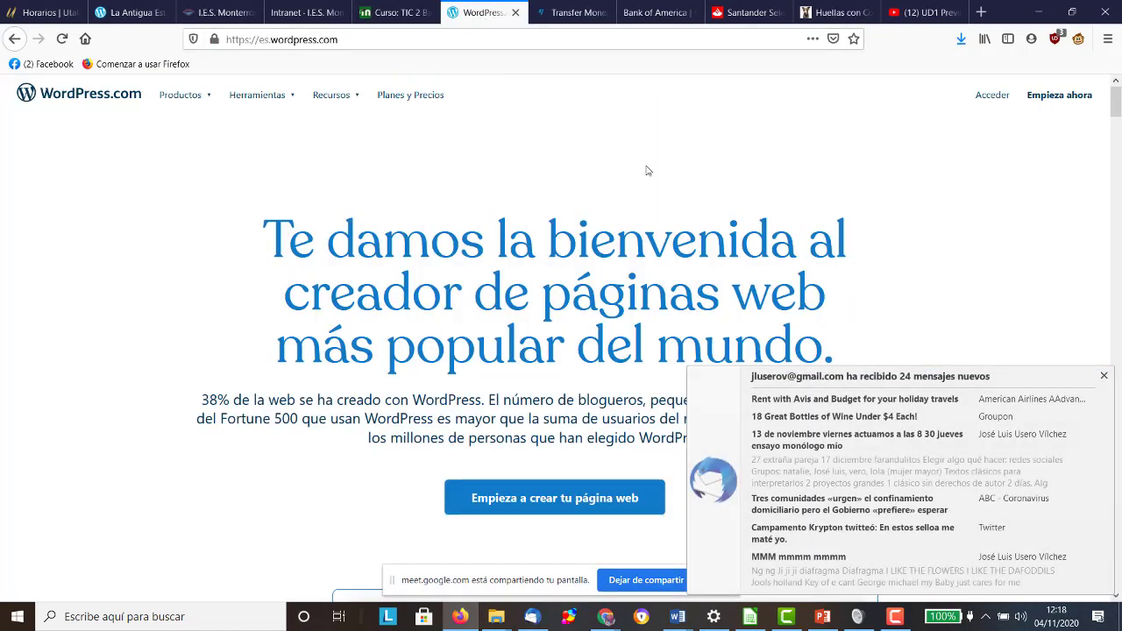
Step: Log back in with Continuar con Google using the other Google account
left_click(996, 95)
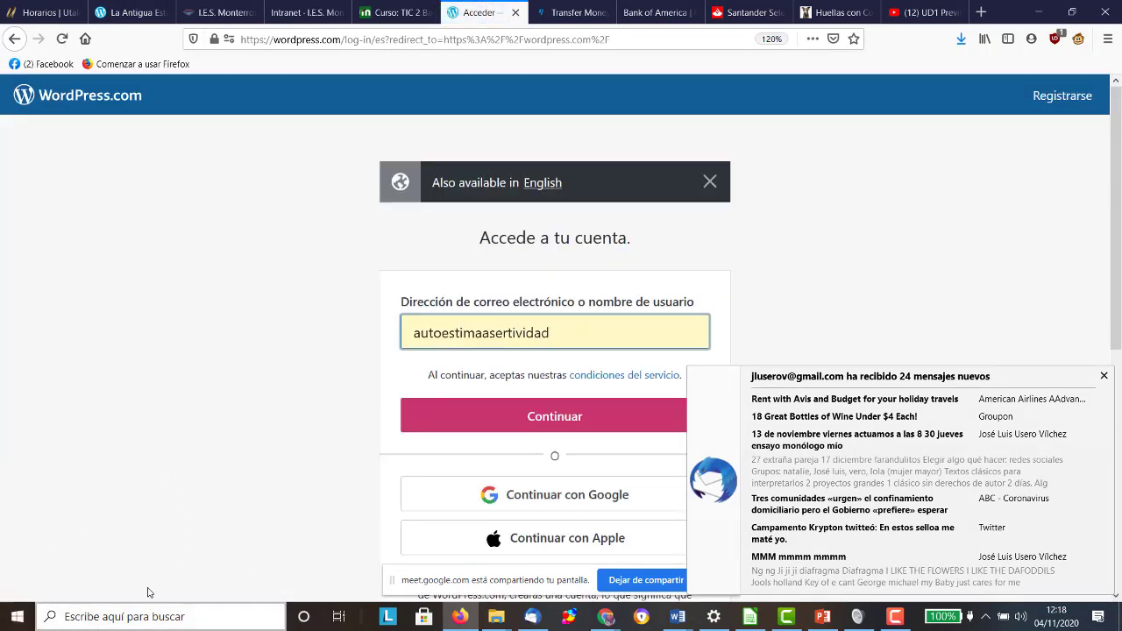
left_click(491, 502)
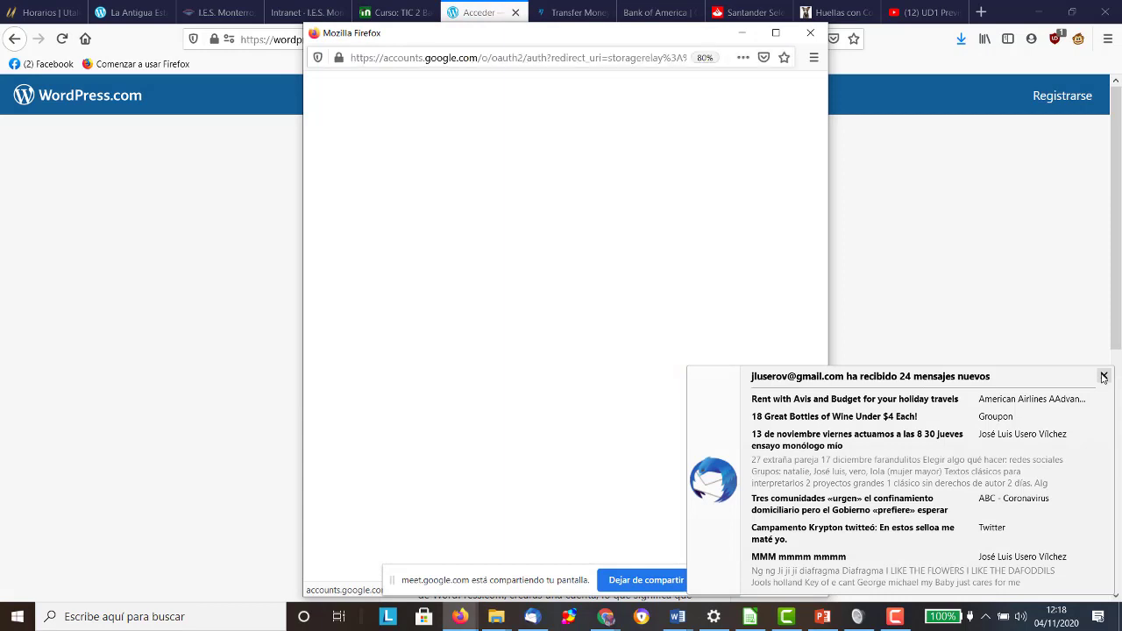
left_click(1103, 376)
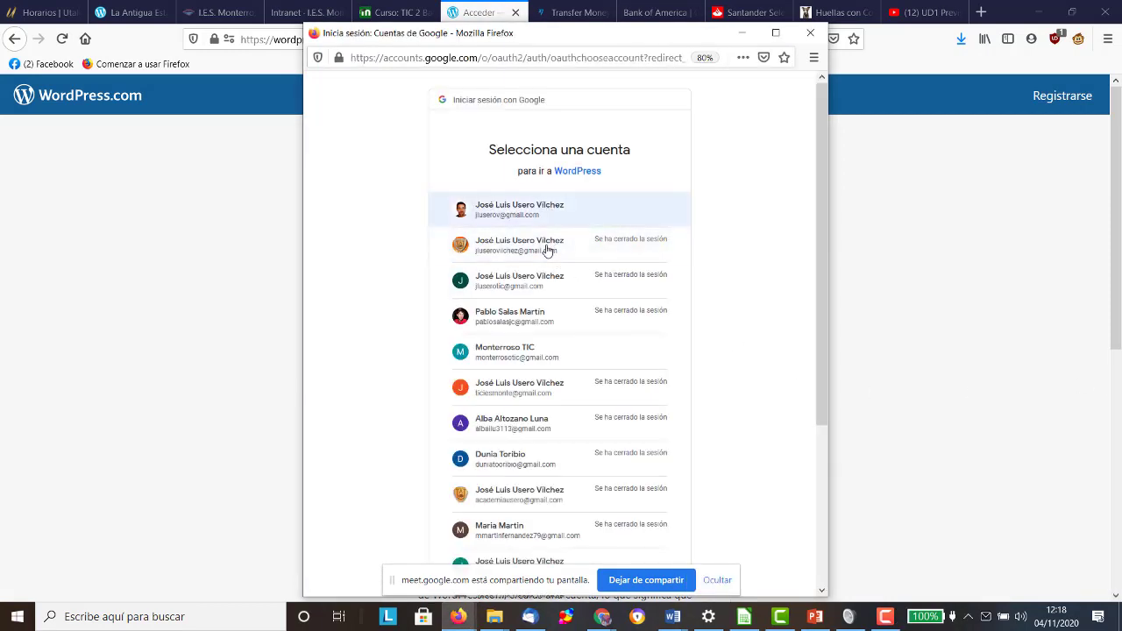
scroll(529, 307, "down", 3)
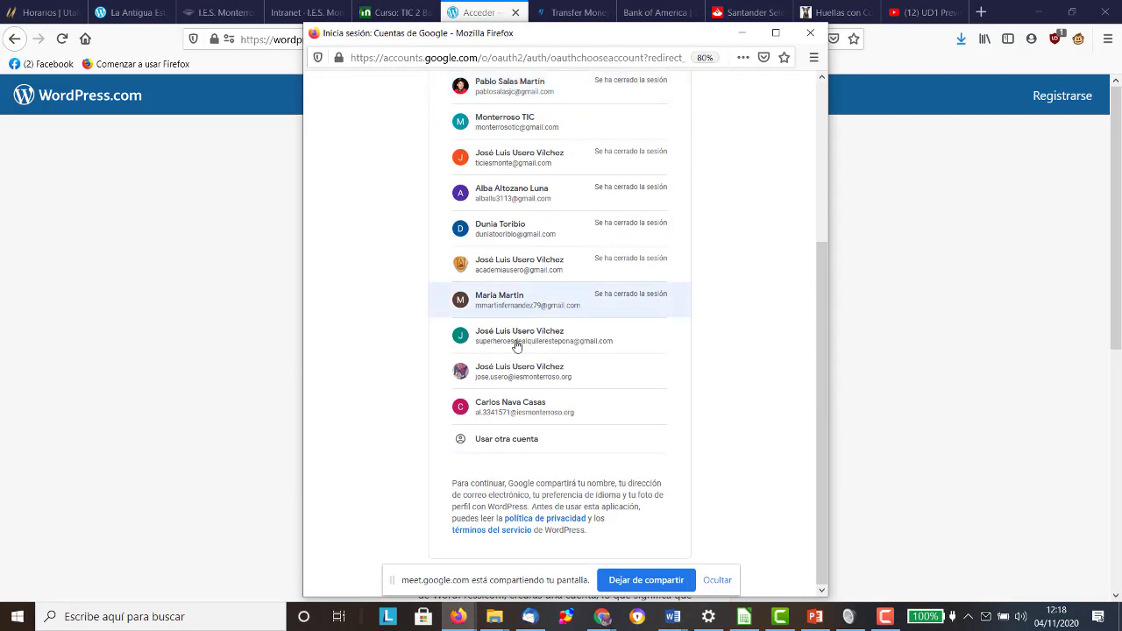
left_click(506, 369)
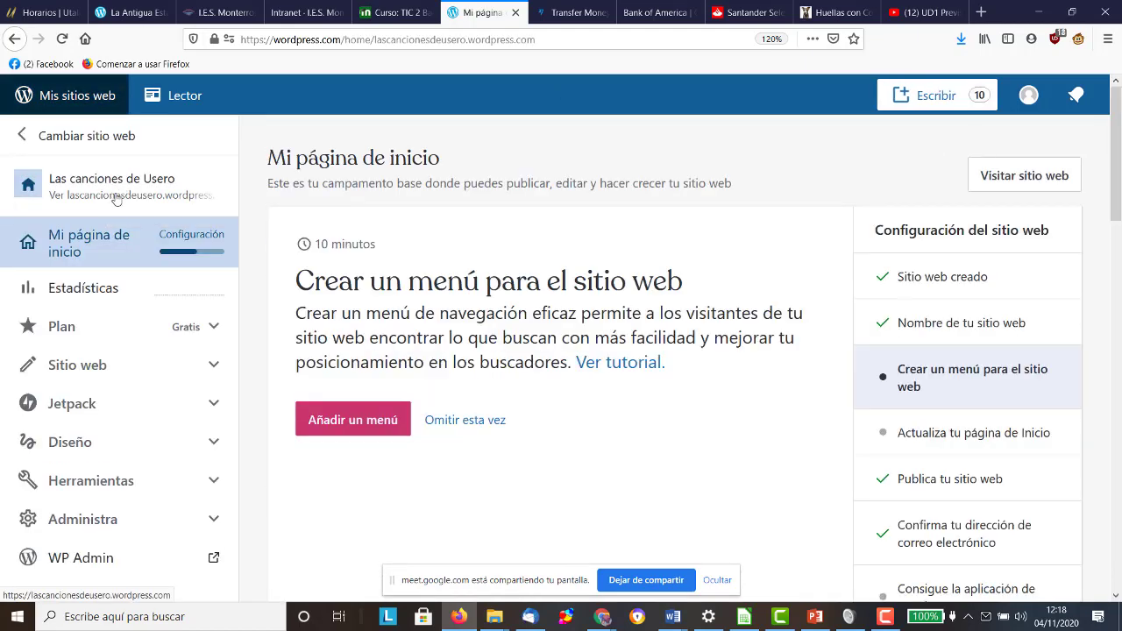
Step: Add a new site from the site switcher and pick free farmaciausero.wordpress.com
left_click(84, 137)
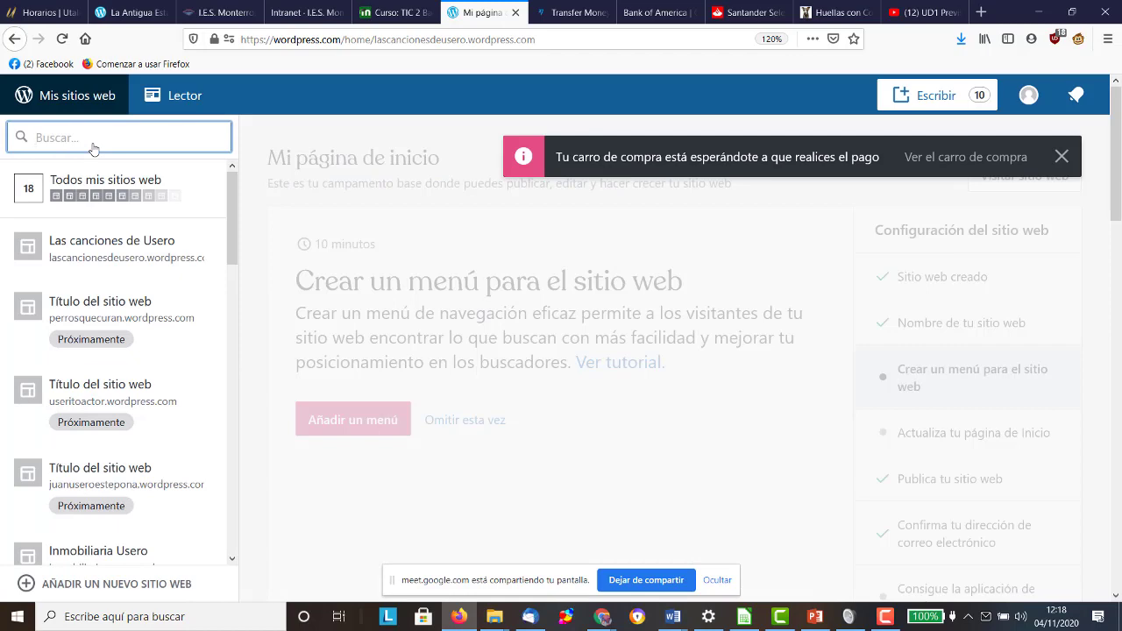
scroll(114, 350, "down", 10)
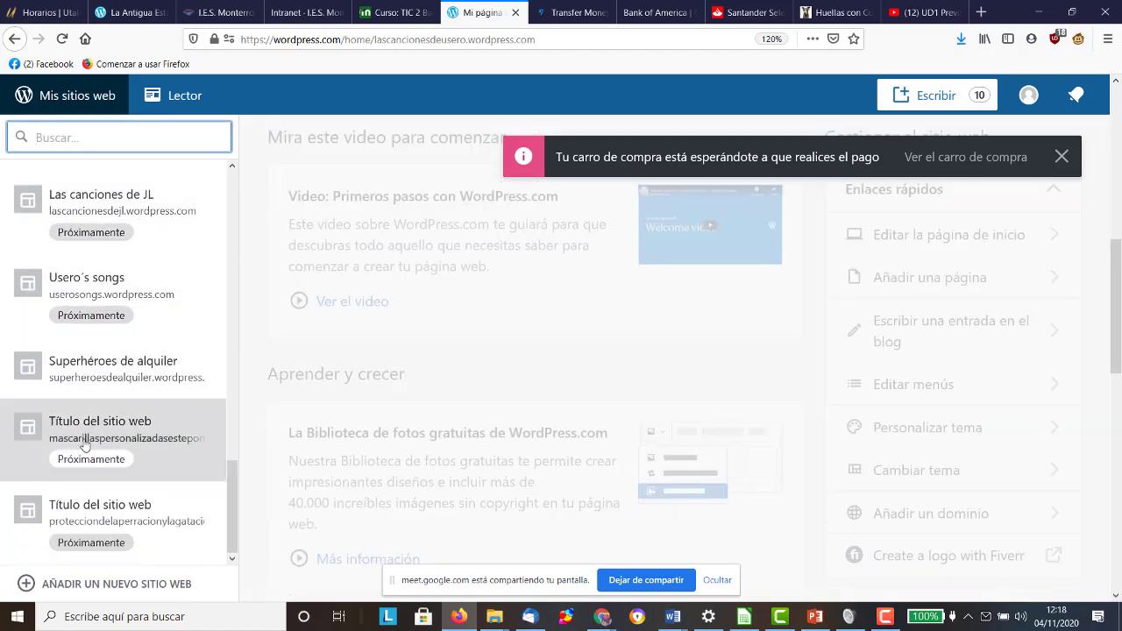
left_click(71, 584)
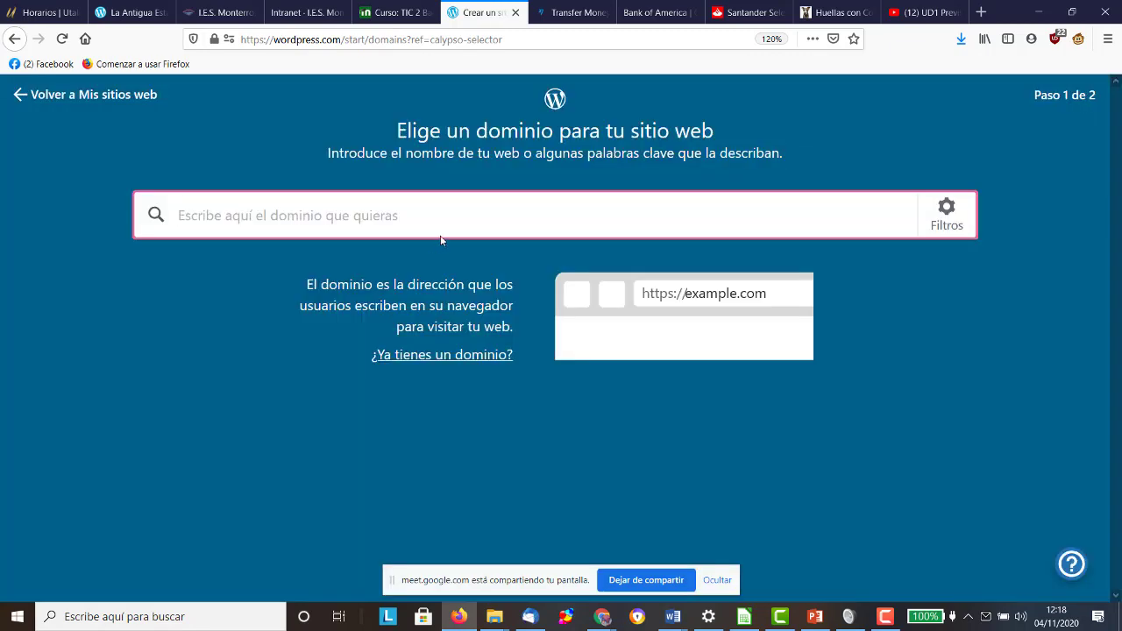
type("farmaciausero")
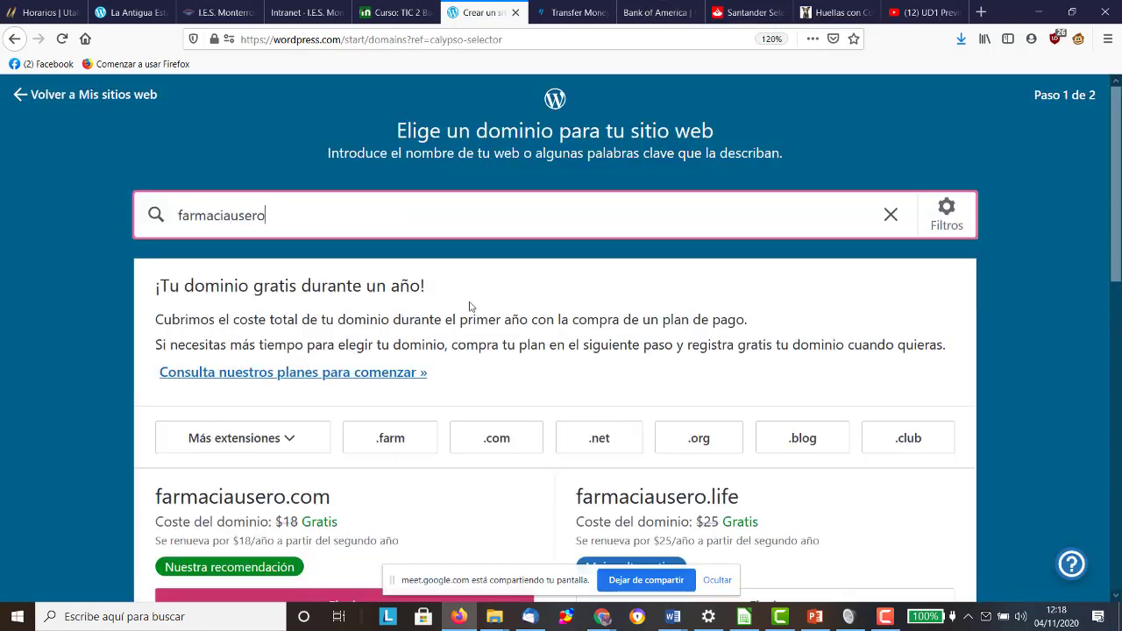
scroll(473, 333, "down", 3)
scroll(684, 388, "down", 3)
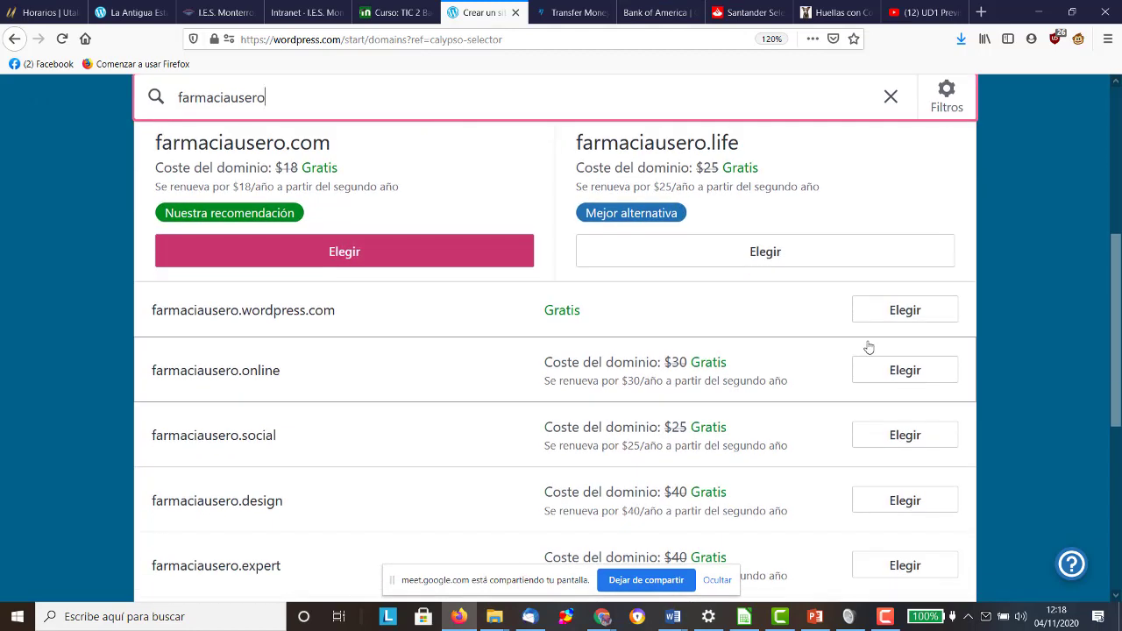
left_click(903, 313)
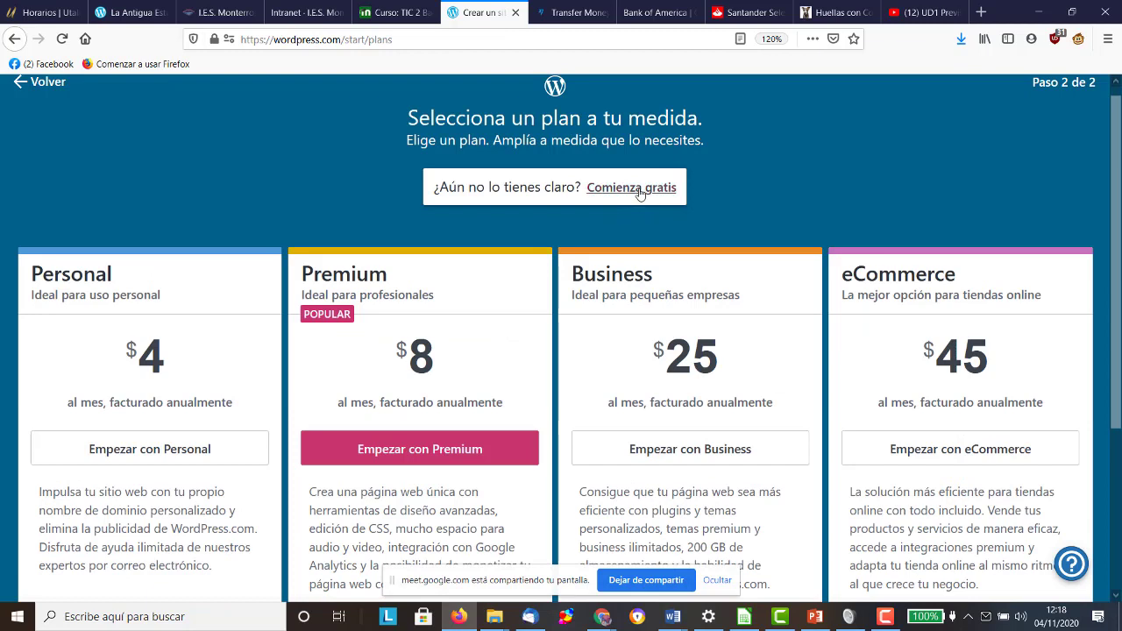
Step: Start the farmaciausero site on the free plan with Comienza gratis
left_click(639, 187)
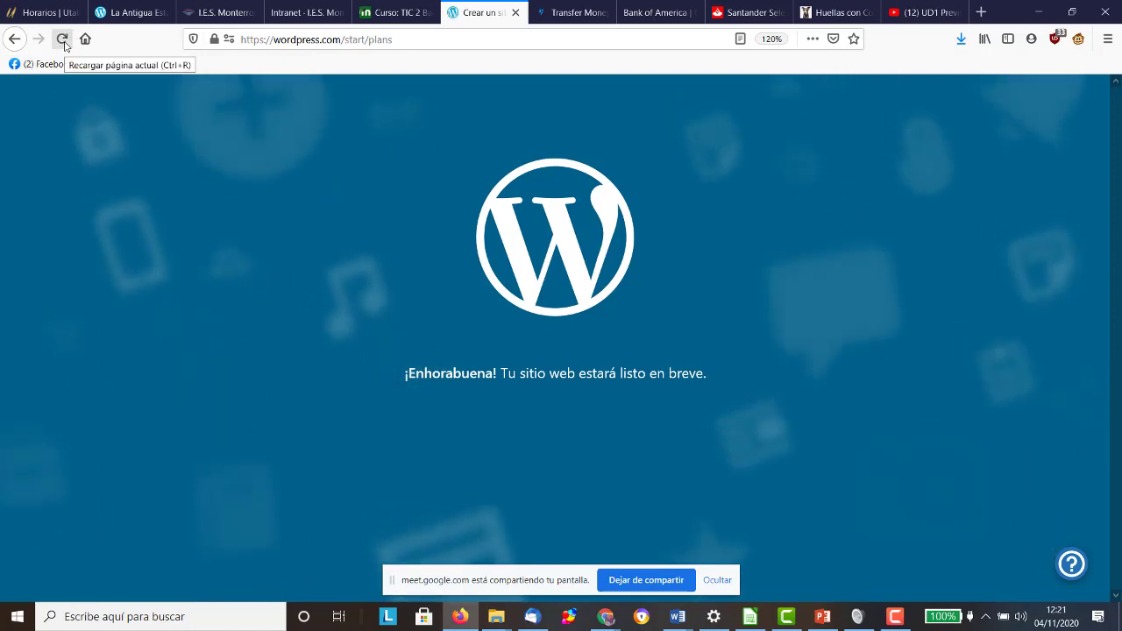
Step: Reload the stalled setup page and re-enter farmaciausero in the domain search
left_click(63, 40)
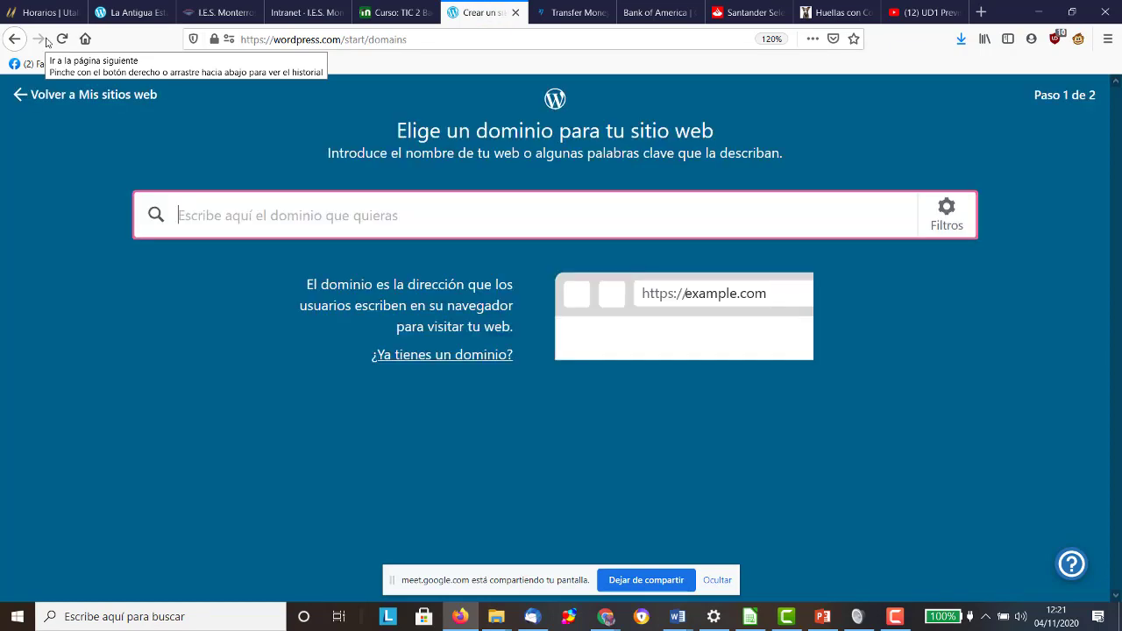
type("farmaciausero")
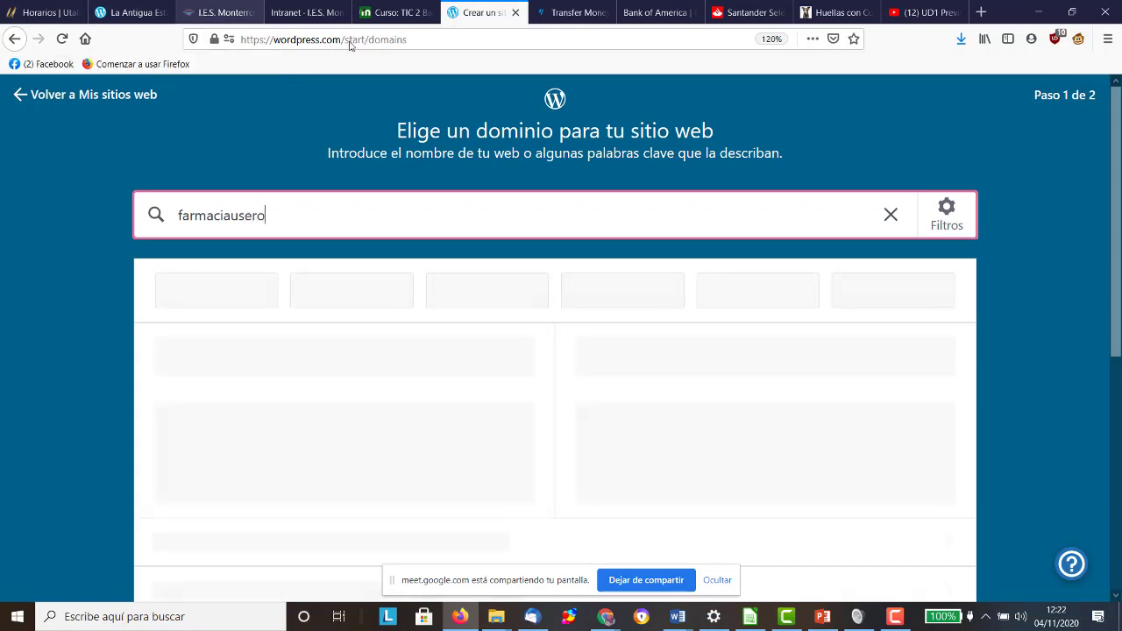
scroll(319, 84, "down", 5)
Step: Trim the address bar to wordpress.com to load the main dashboard
scroll(322, 91, "up", 3)
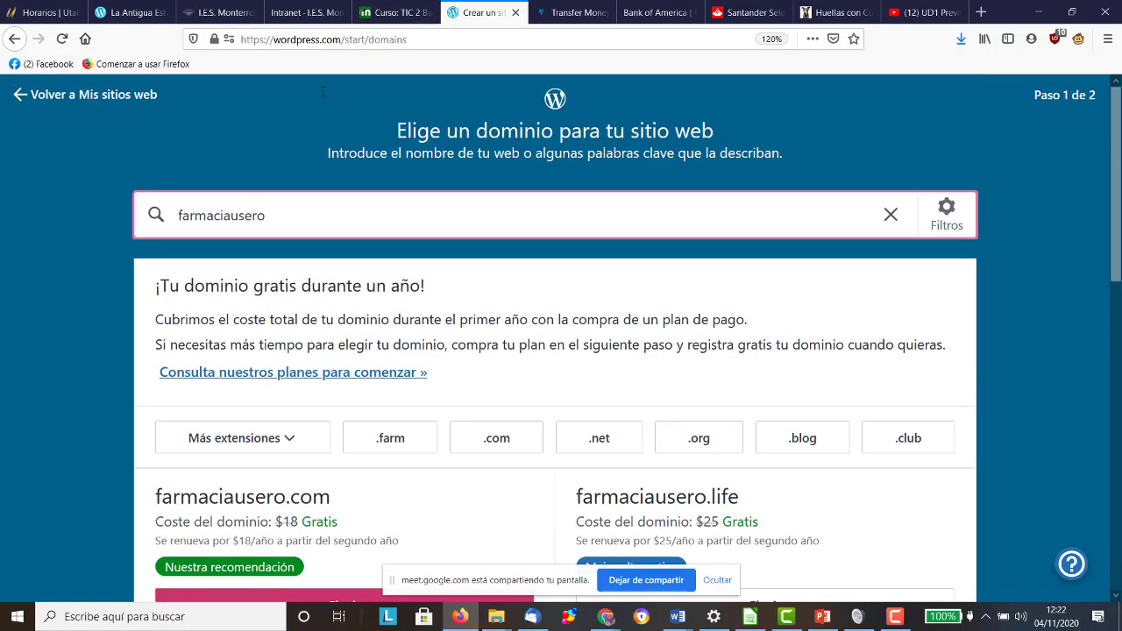
scroll(446, 241, "down", 5)
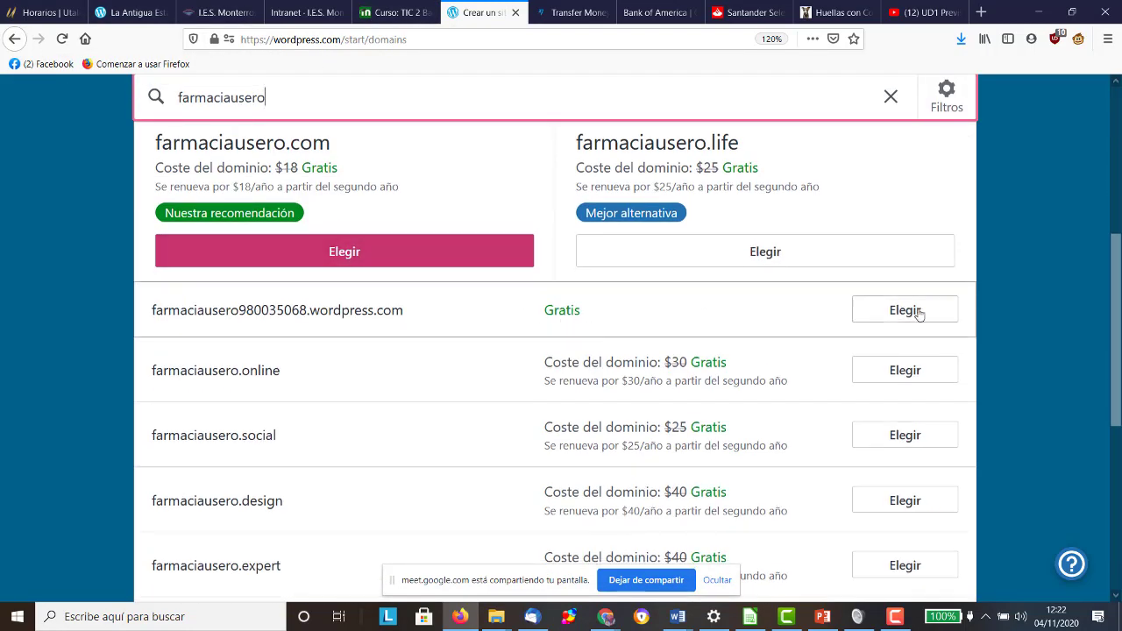
left_click(350, 39)
left_click(347, 39)
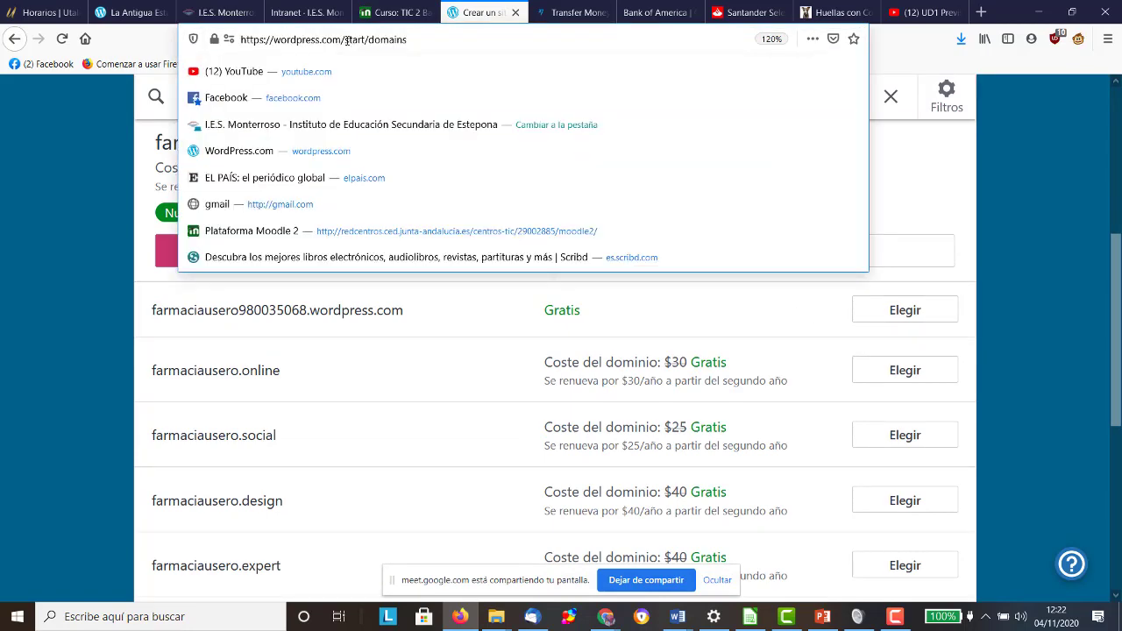
key("BackSpace")
key("Return")
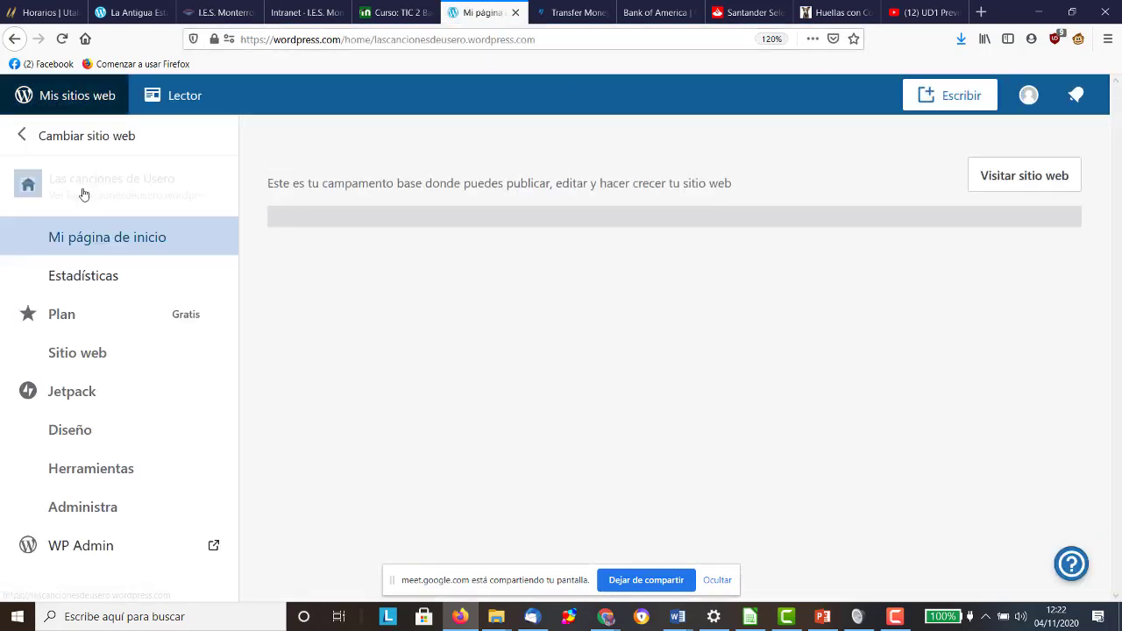
Step: Switch to the new farmaciausero site from Cambiar sitio web
left_click(88, 135)
scroll(152, 279, "down", 5)
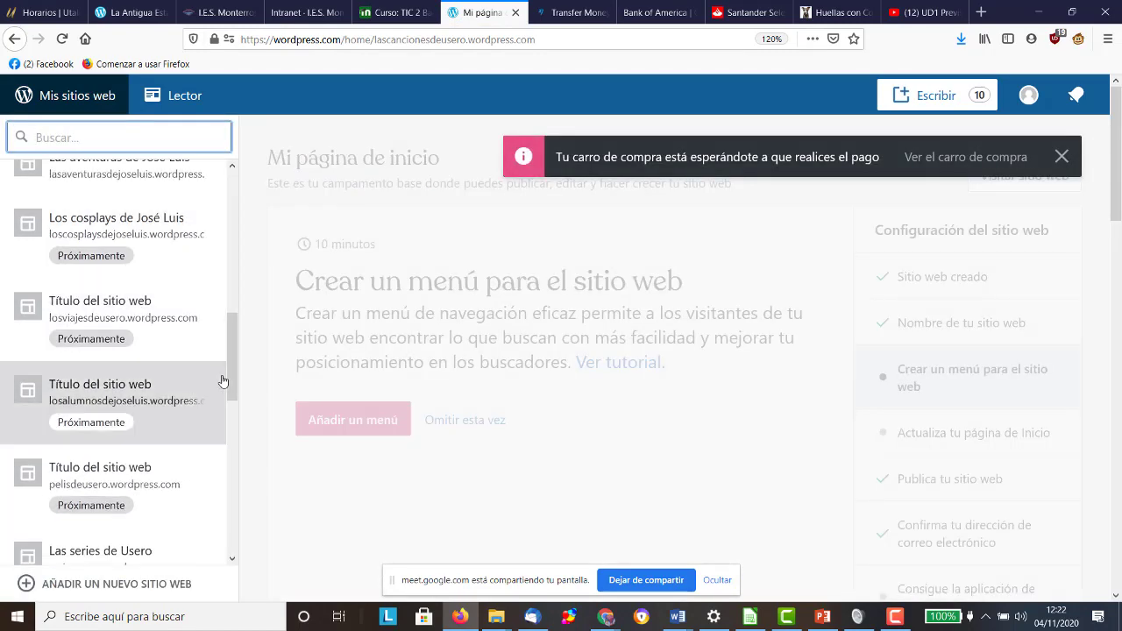
left_click_drag(228, 381, 230, 565)
left_click(155, 518)
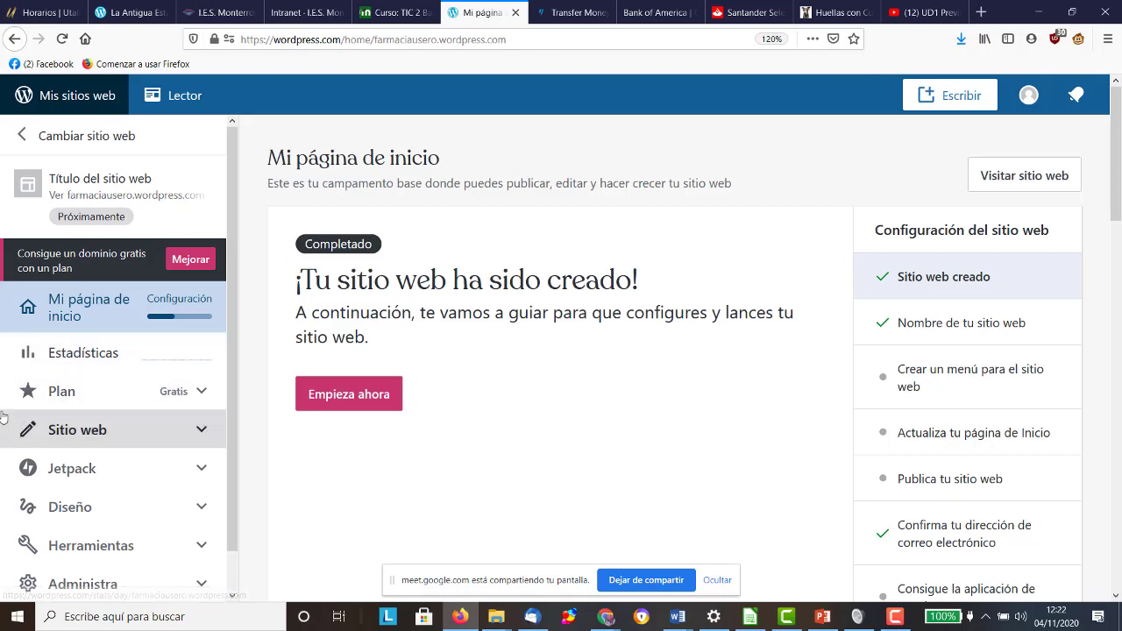
Step: Expand Diseño in the farmaciausero sidebar and open Personalizar
scroll(65, 409, "down", 1)
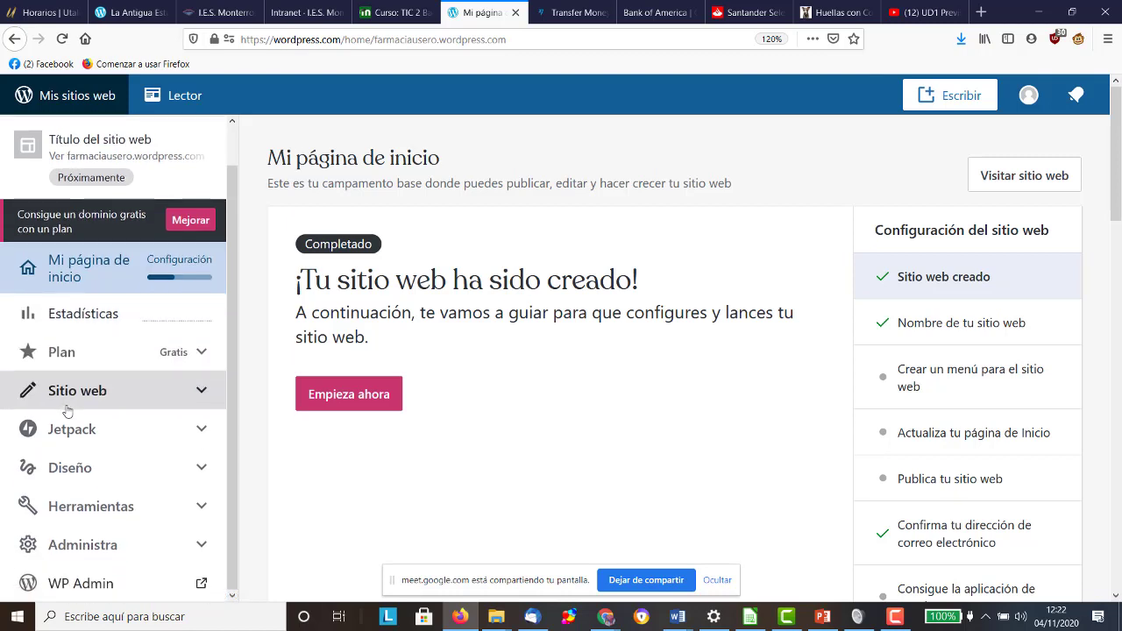
left_click(117, 394)
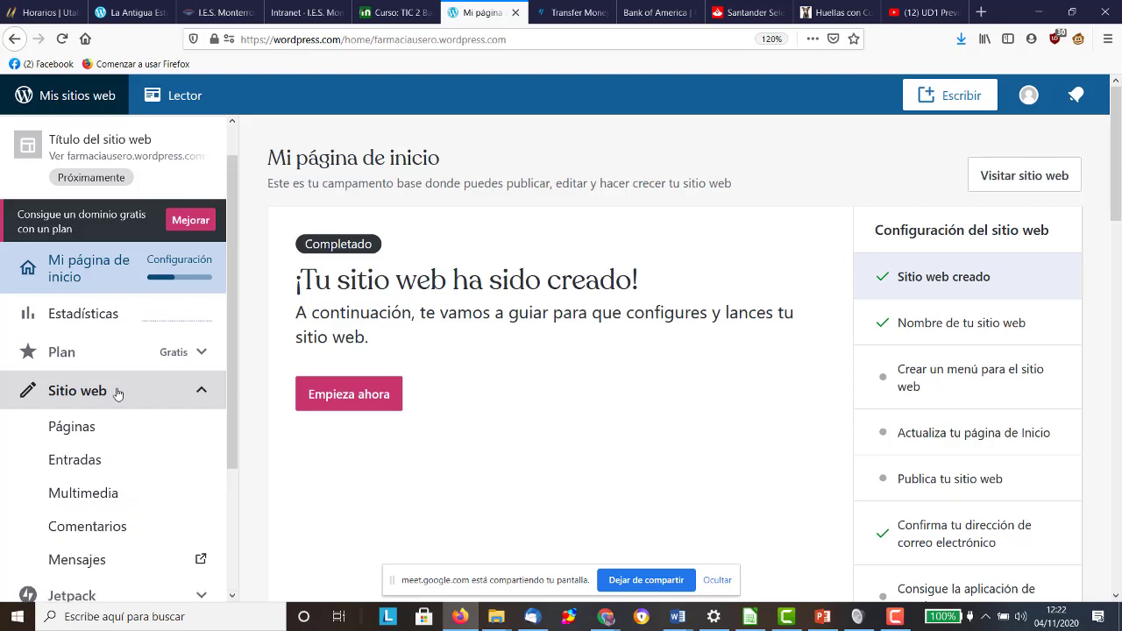
scroll(98, 435, "down", 3)
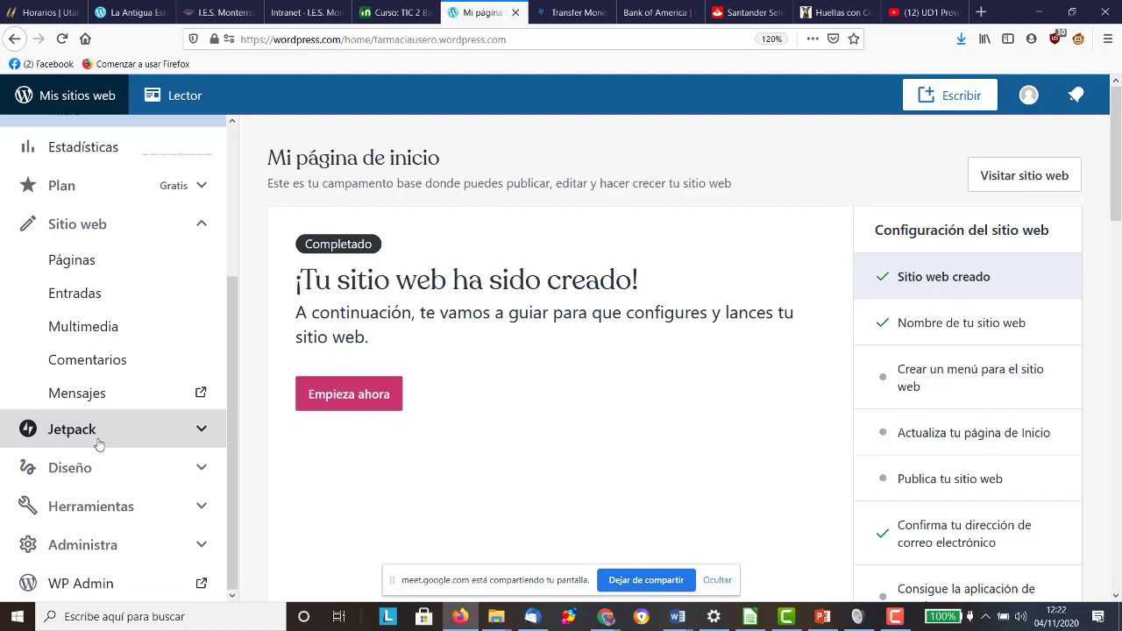
left_click(94, 470)
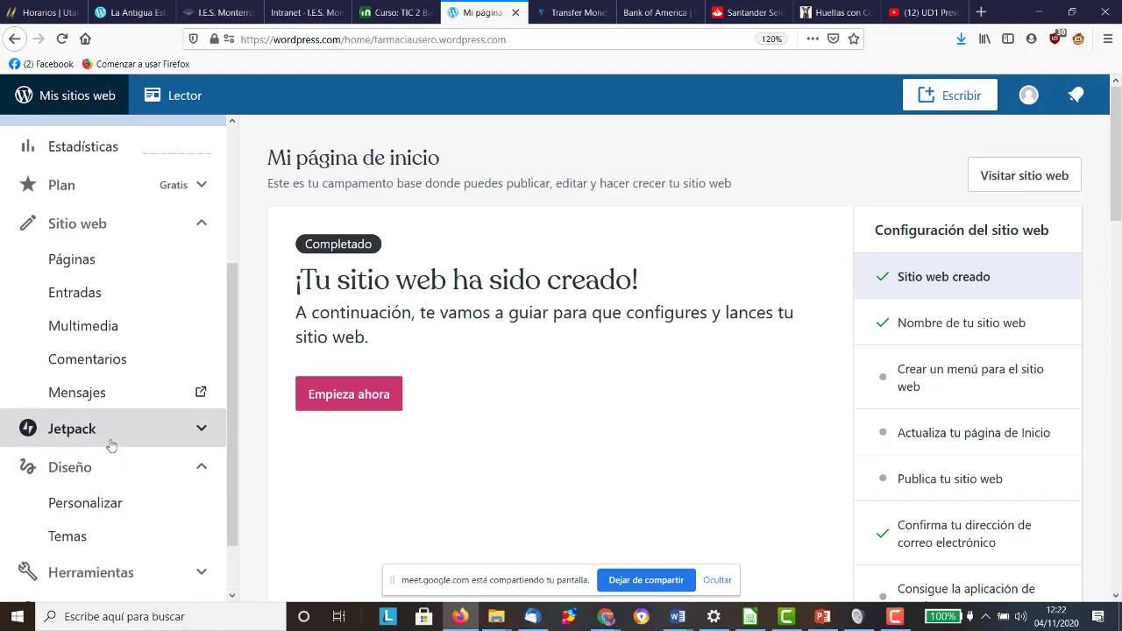
scroll(111, 446, "down", 2)
left_click(111, 438)
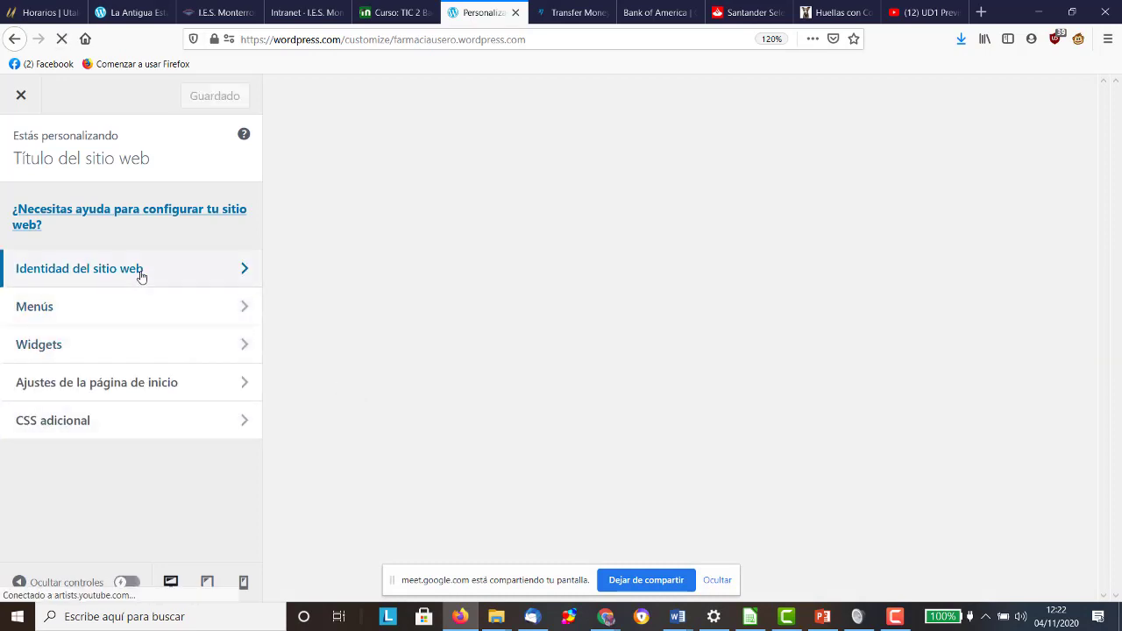
Step: Set the site title to 'Farmacia Usero' and the tagline to 'La mejor del mundo entero'
left_click(138, 275)
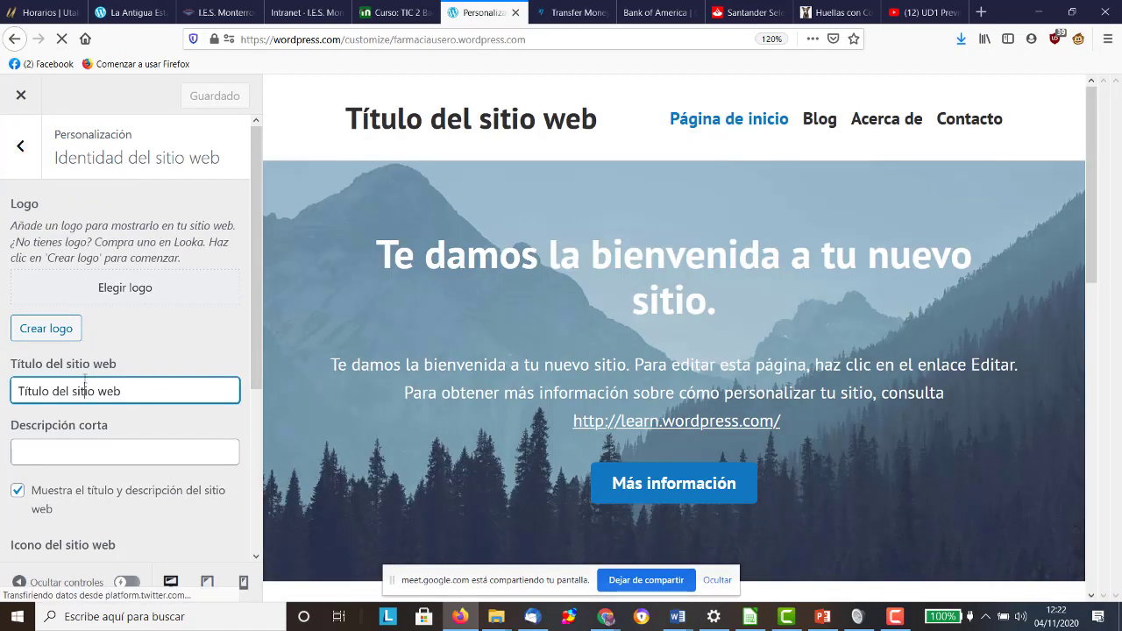
triple_click(156, 385)
type("FArma")
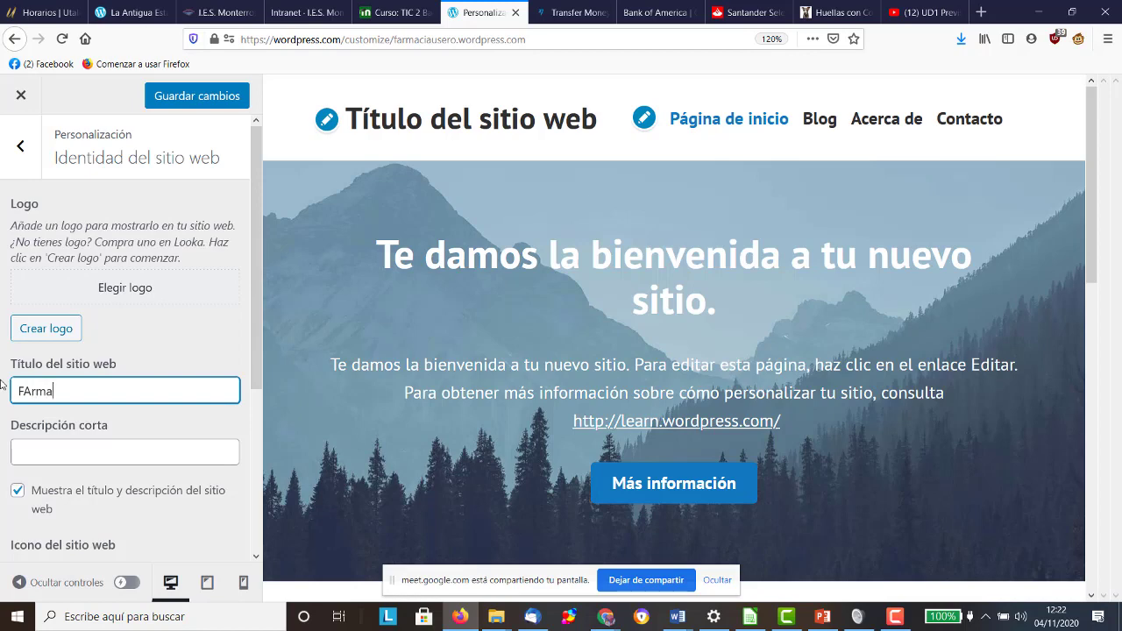
key("BackSpace")
key("BackSpace")
key("BackSpace")
key("BackSpace")
key("BackSpace")
type("Farmacia Usero")
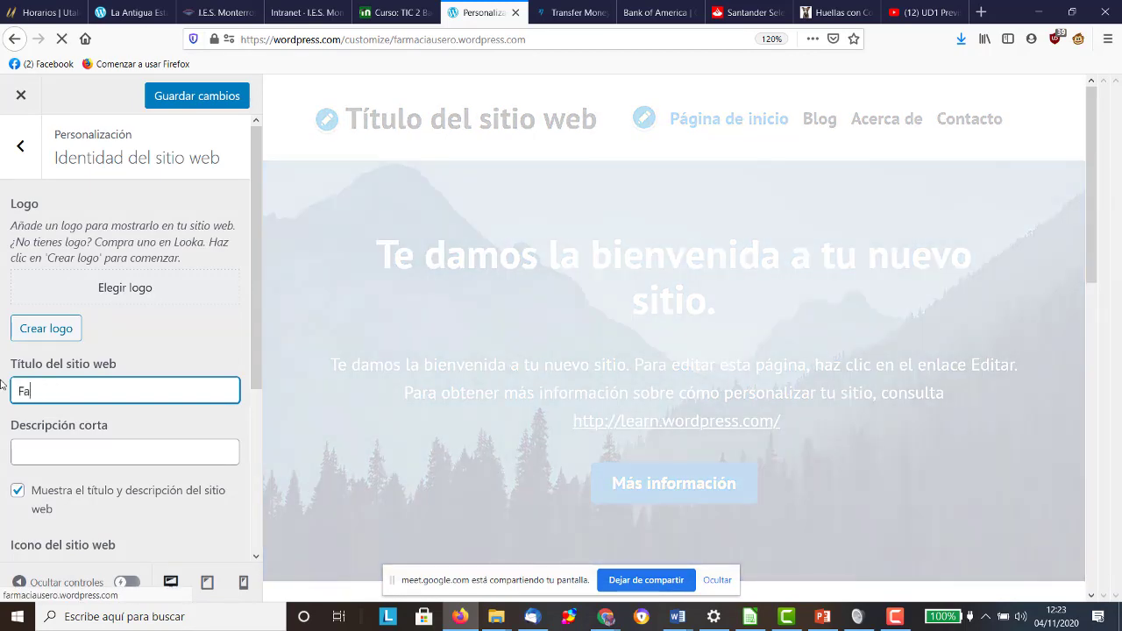
key("Tab")
type("L")
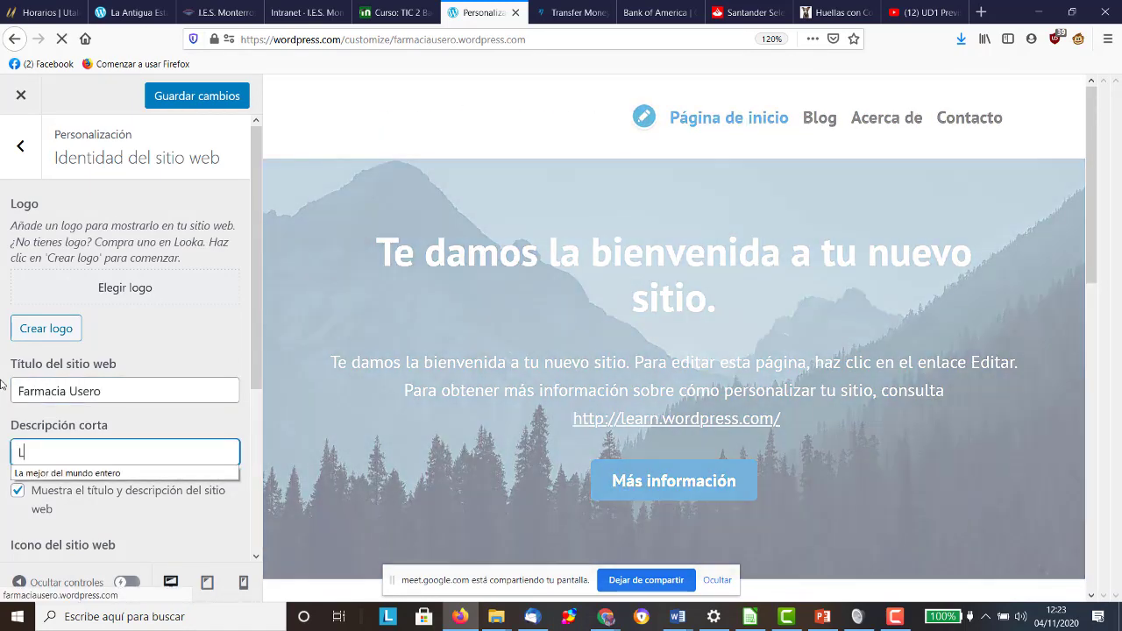
type("a mejor del mundo entero")
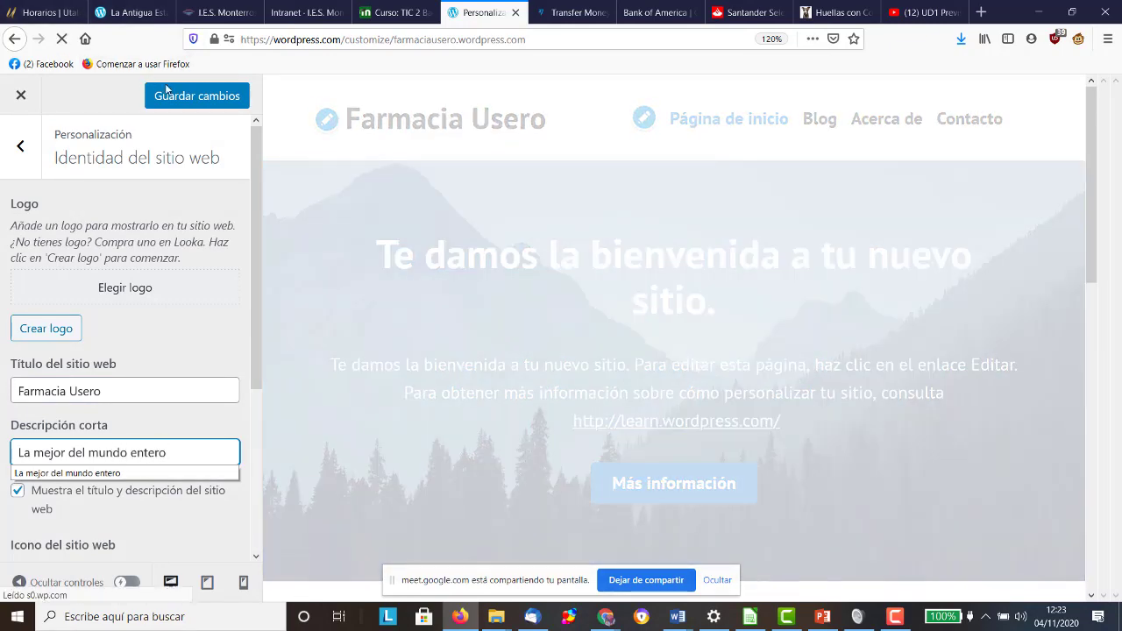
Step: Save the new site identity, leave the Customizer and go to the Pages list
left_click(167, 93)
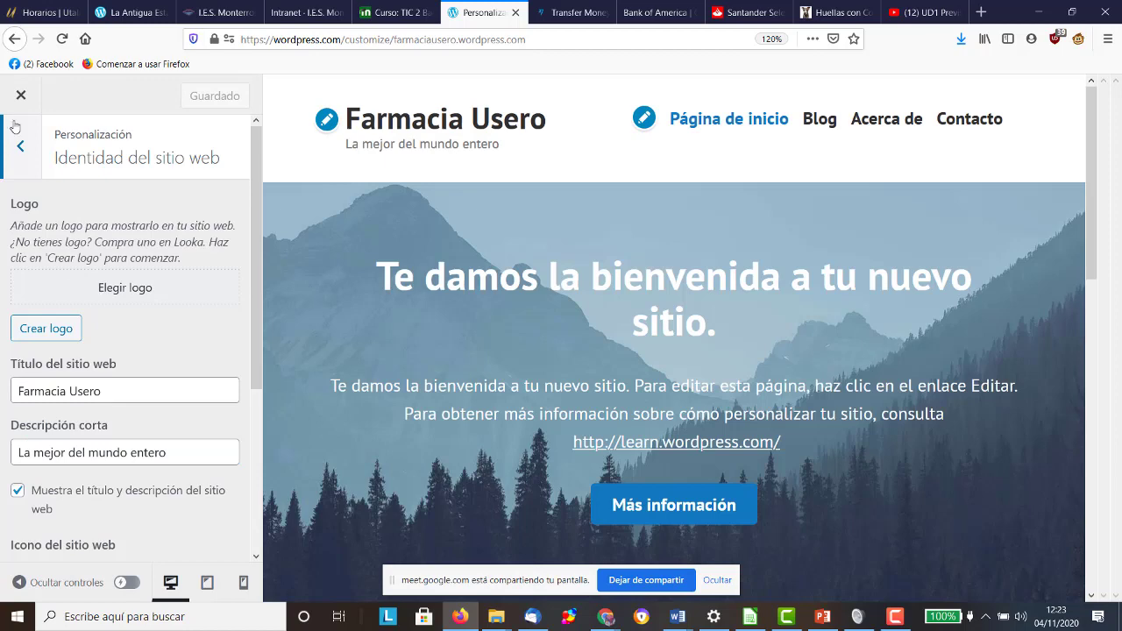
left_click(25, 107)
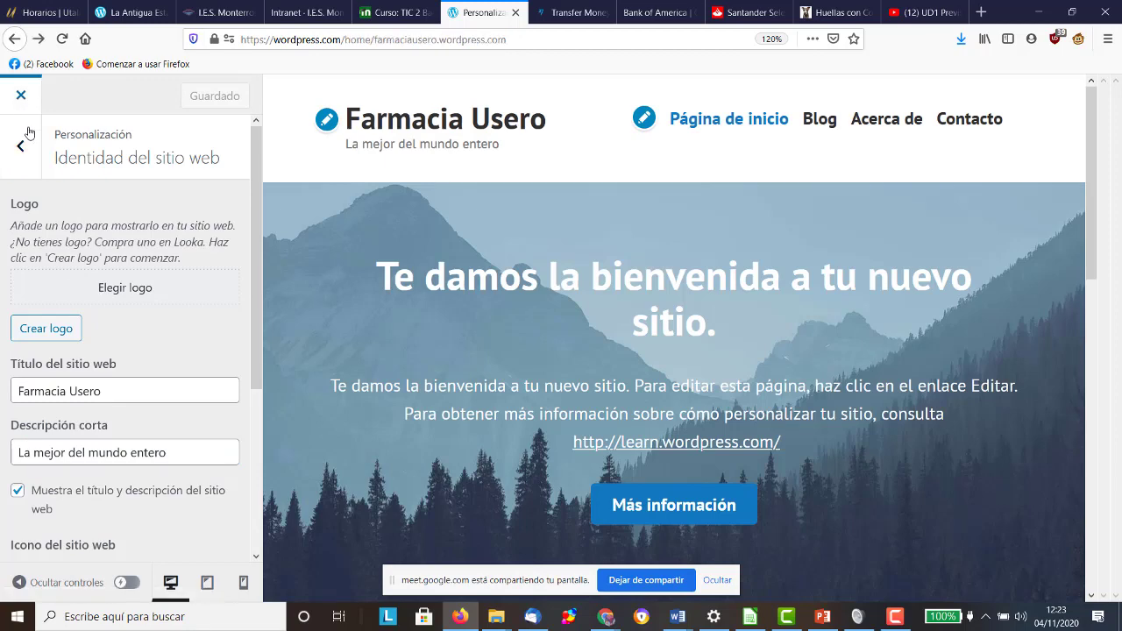
left_click(102, 202)
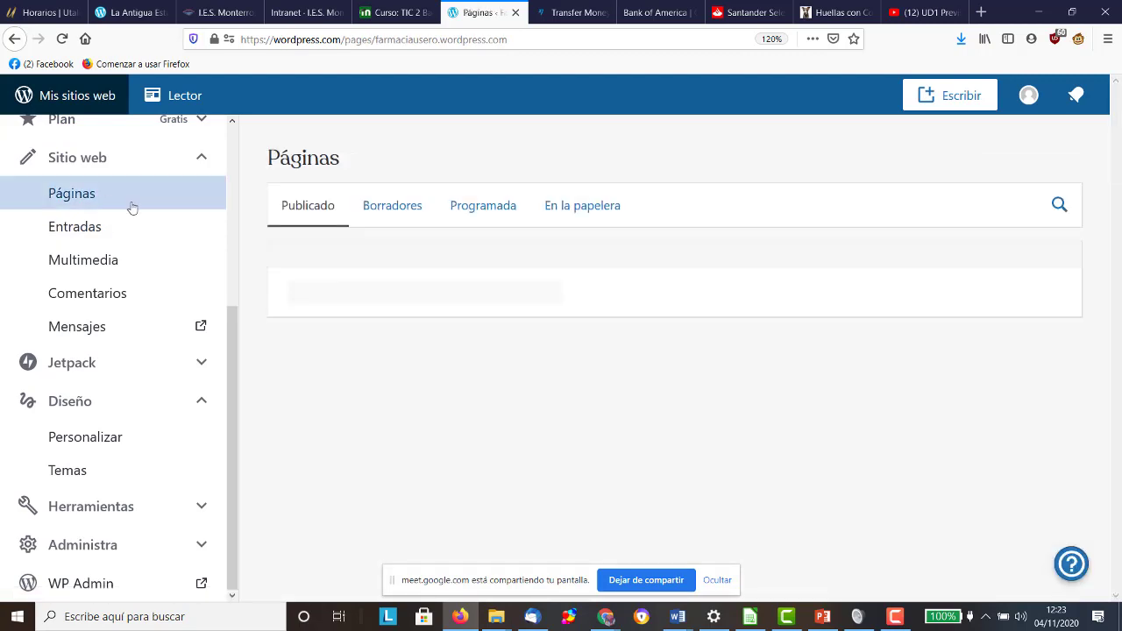
Step: Move the Acerca de and Contacto pages to the trash, then add a new page
scroll(520, 306, "down", 1)
scroll(520, 306, "down", 1)
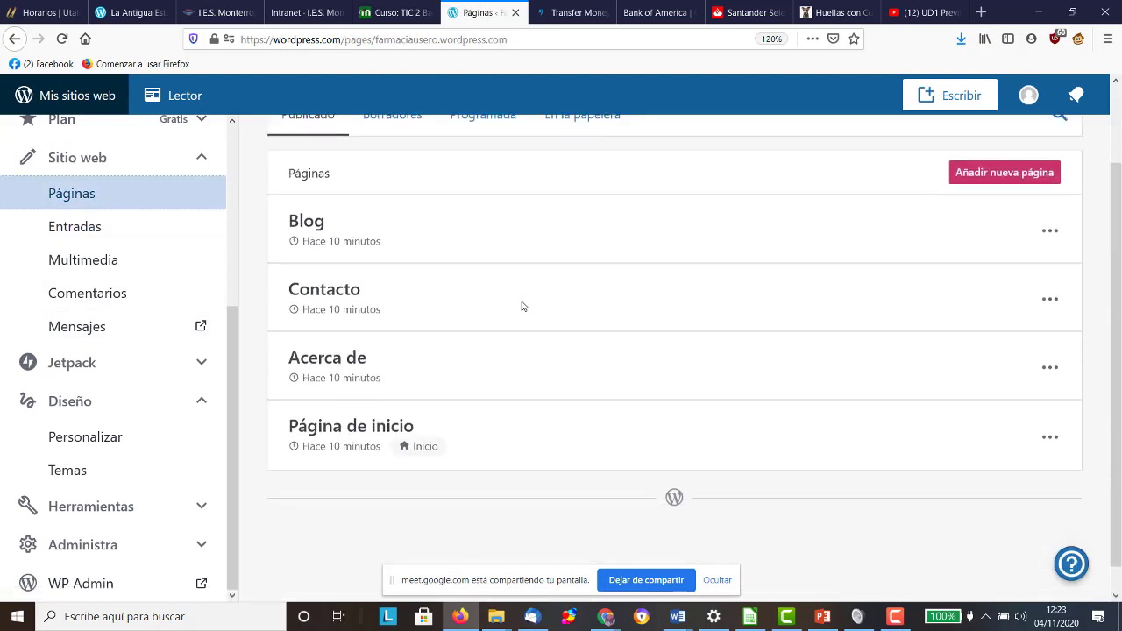
left_click(1050, 368)
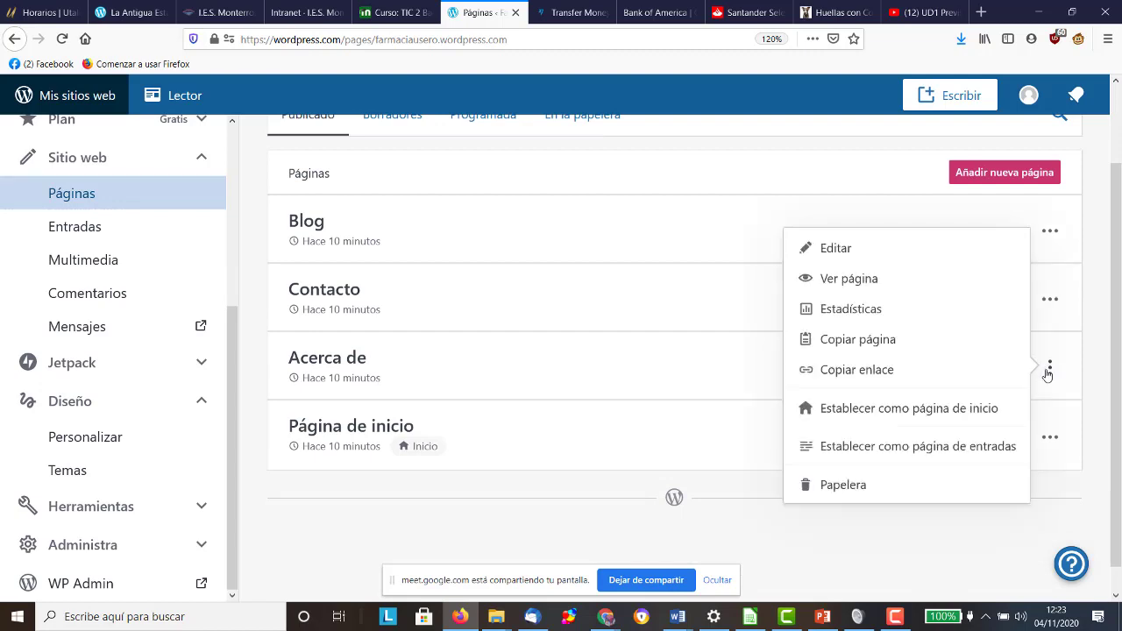
left_click(915, 483)
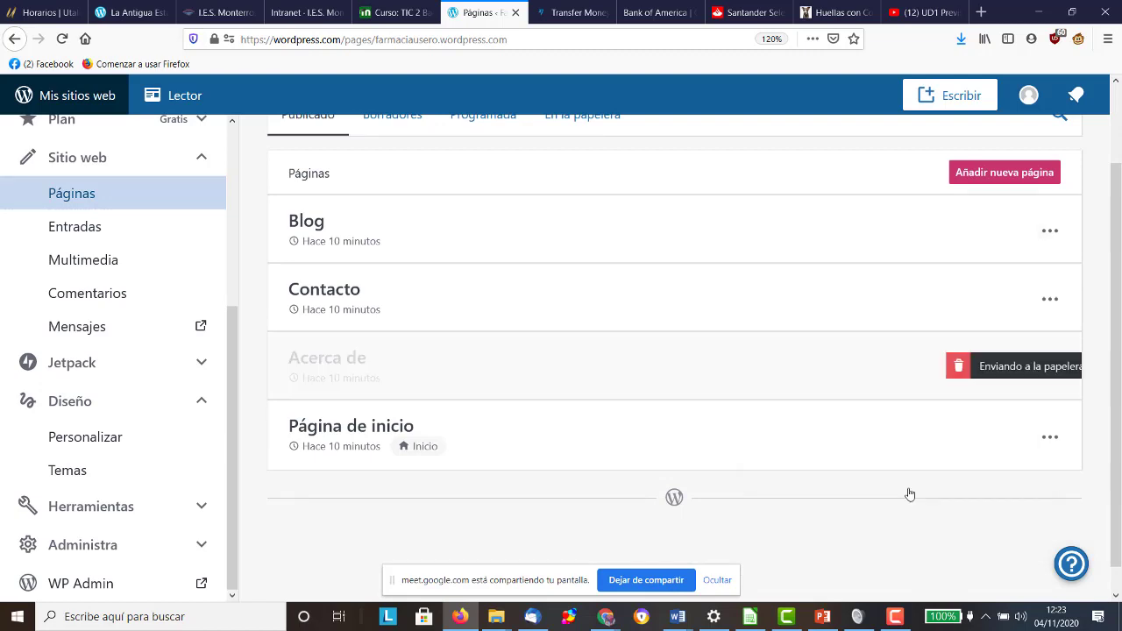
left_click(1050, 299)
left_click(911, 583)
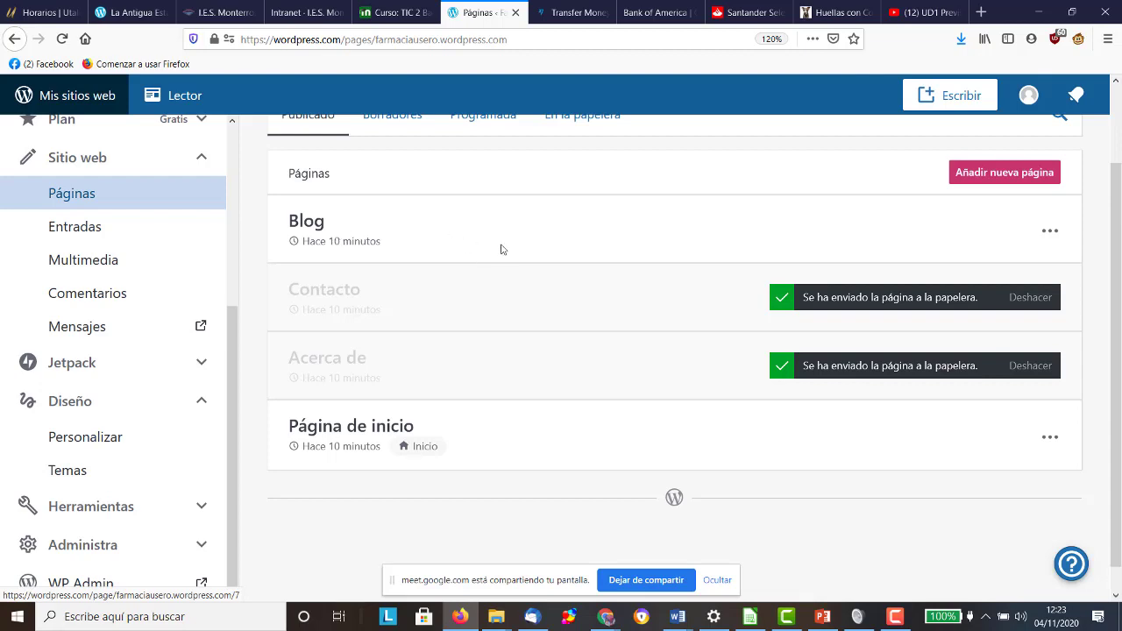
left_click(971, 180)
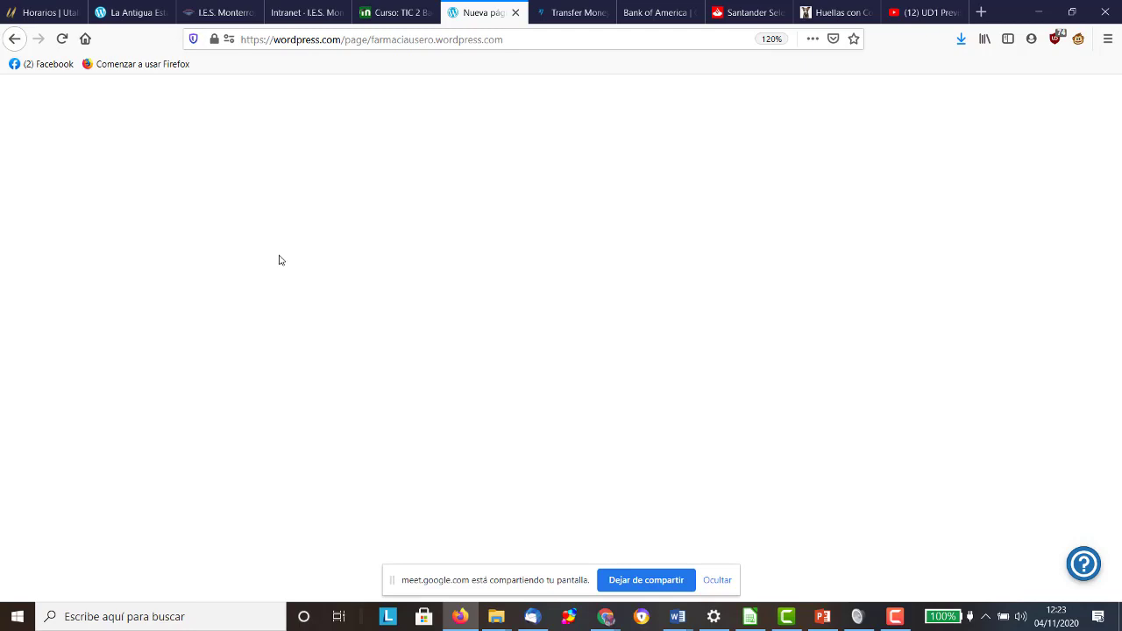
Step: Reload the editor and apply the second Páginas de contacto template, the Contacto layout with a map
key("F5")
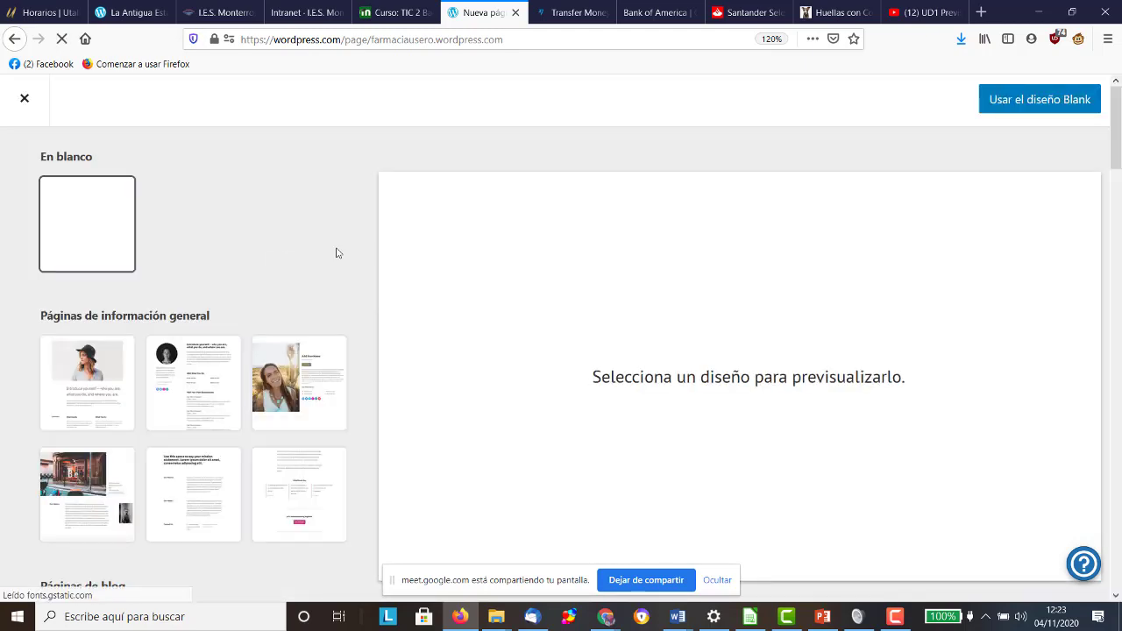
scroll(212, 252, "down", 4)
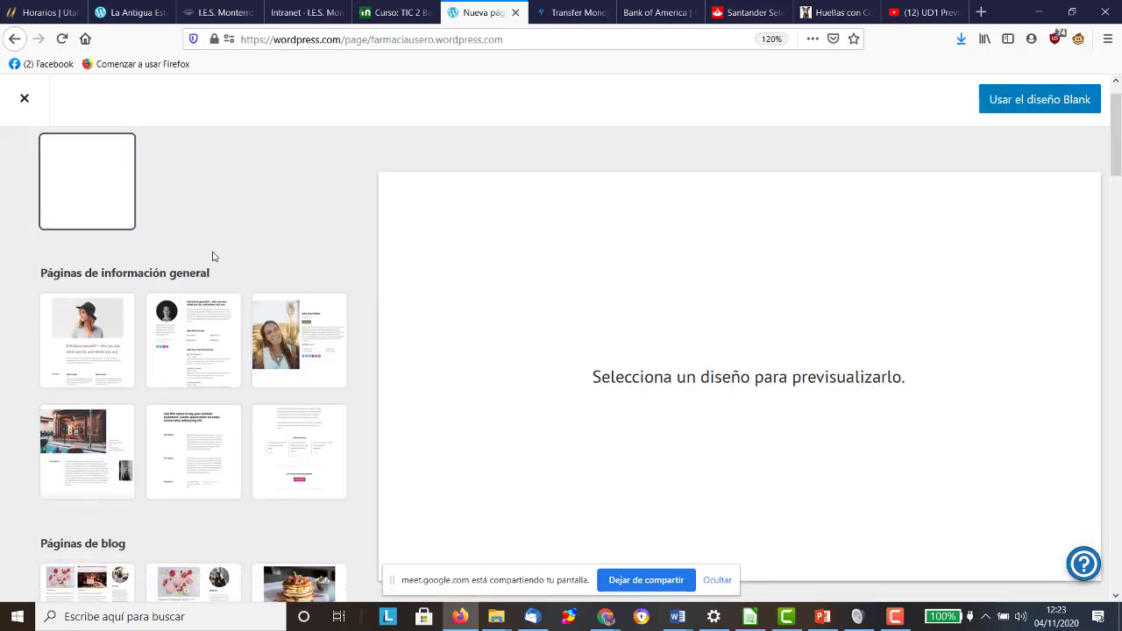
scroll(214, 256, "down", 6)
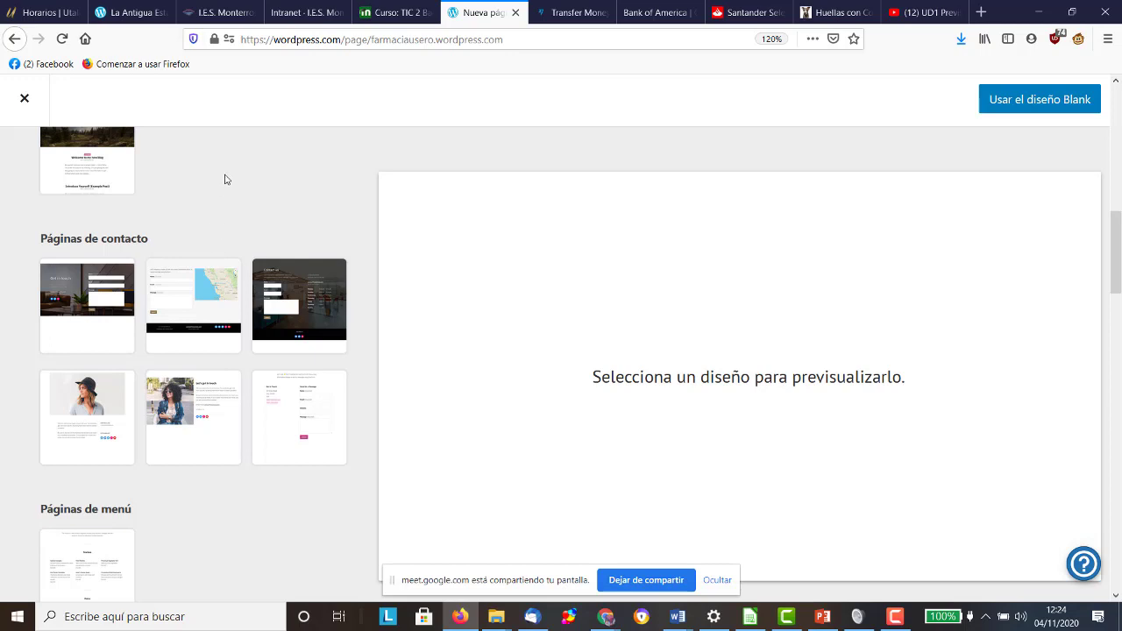
left_click(189, 282)
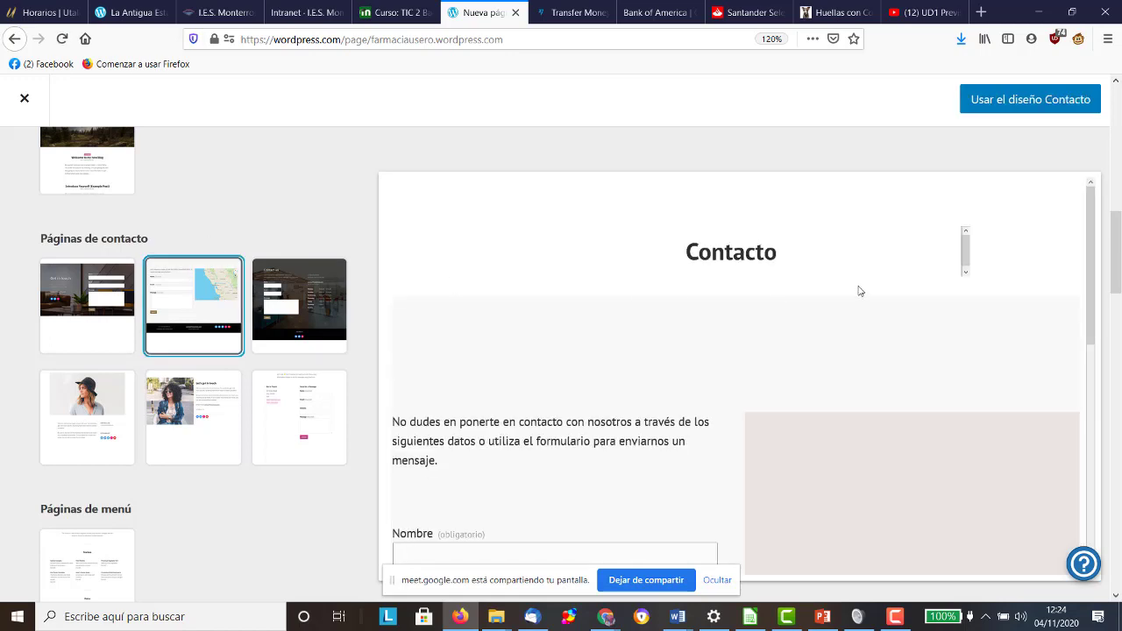
left_click(1023, 104)
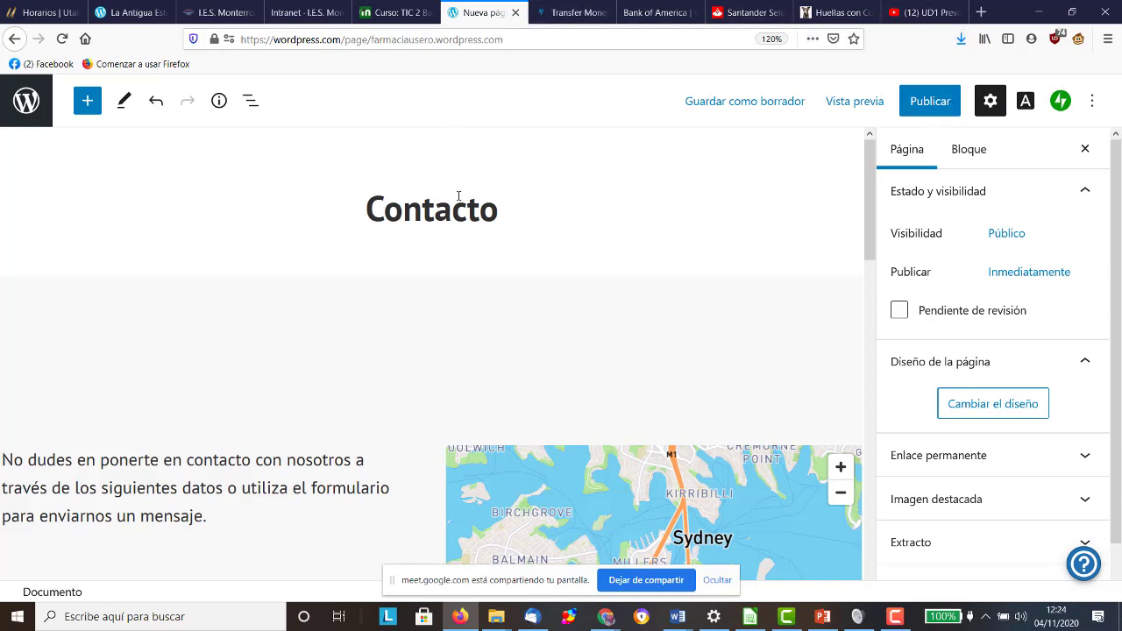
Step: Change the page heading to 'Contacta con Farmacia Usero'
left_click(501, 207)
key("BackSpace")
type("a con Farmacia Usero")
Step: Select the intro paragraph beside the map and begin overwriting it with '¿'
scroll(249, 382, "down", 2)
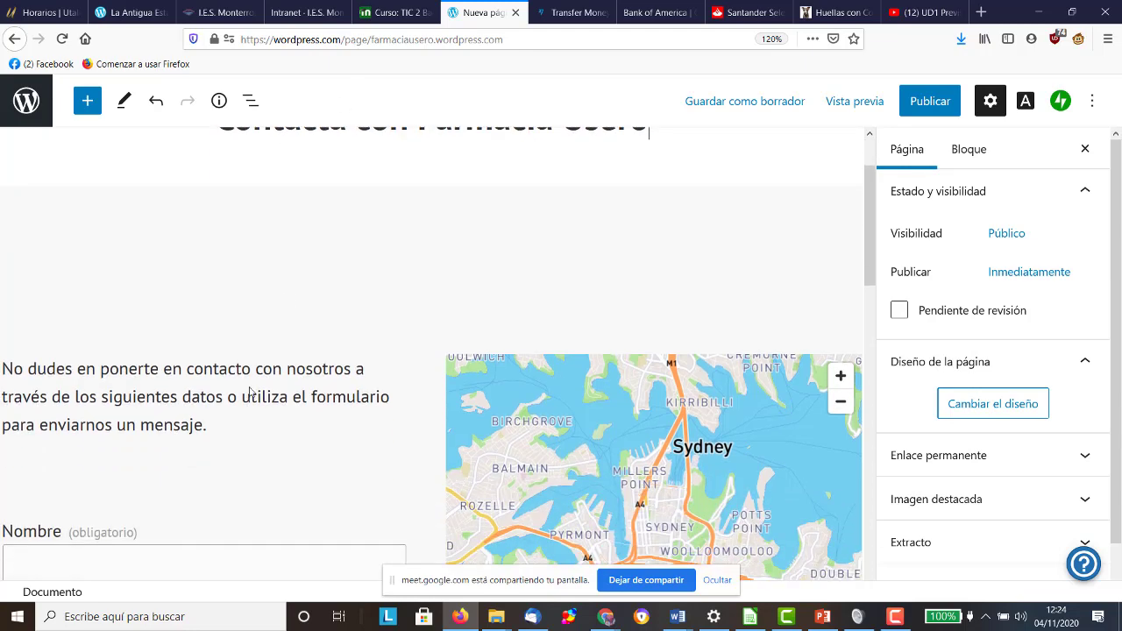
triple_click(233, 420)
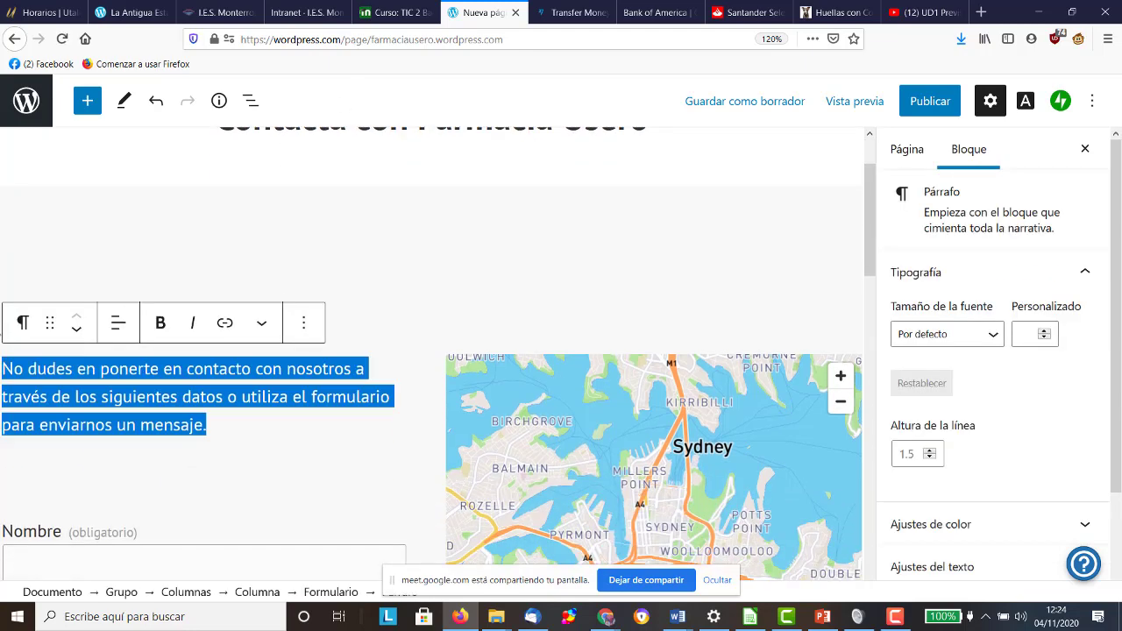
type("¿")
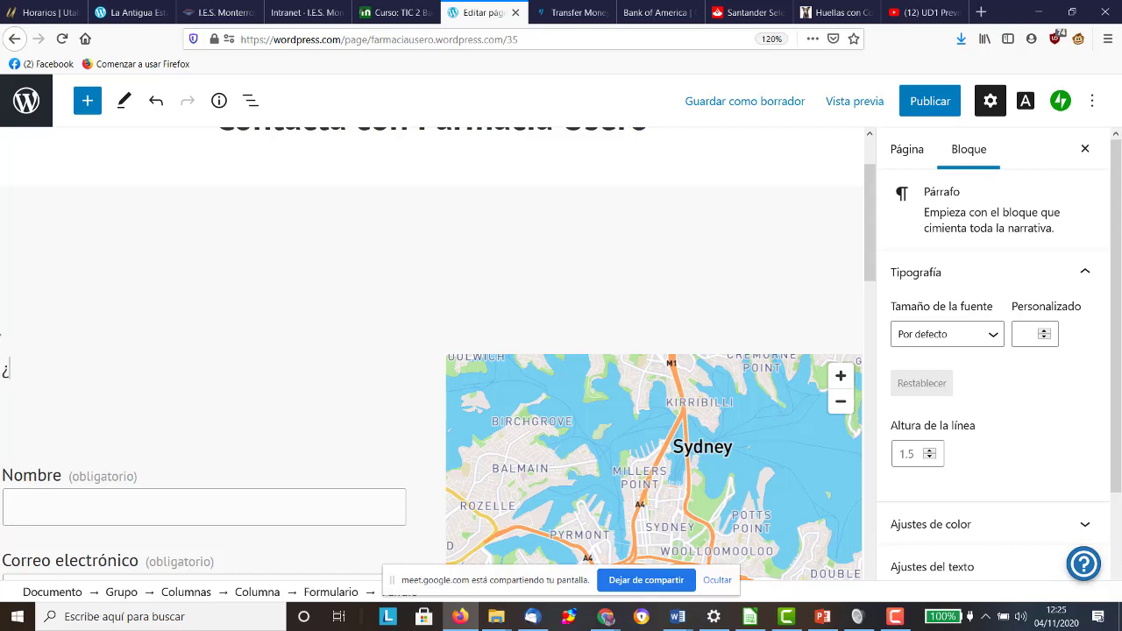
Step: Type the intro questions, from 'Pinchazos en lugares no esperados?' to '…necesitas una silla de ruedas?'
type("Pinchazos en lugares ")
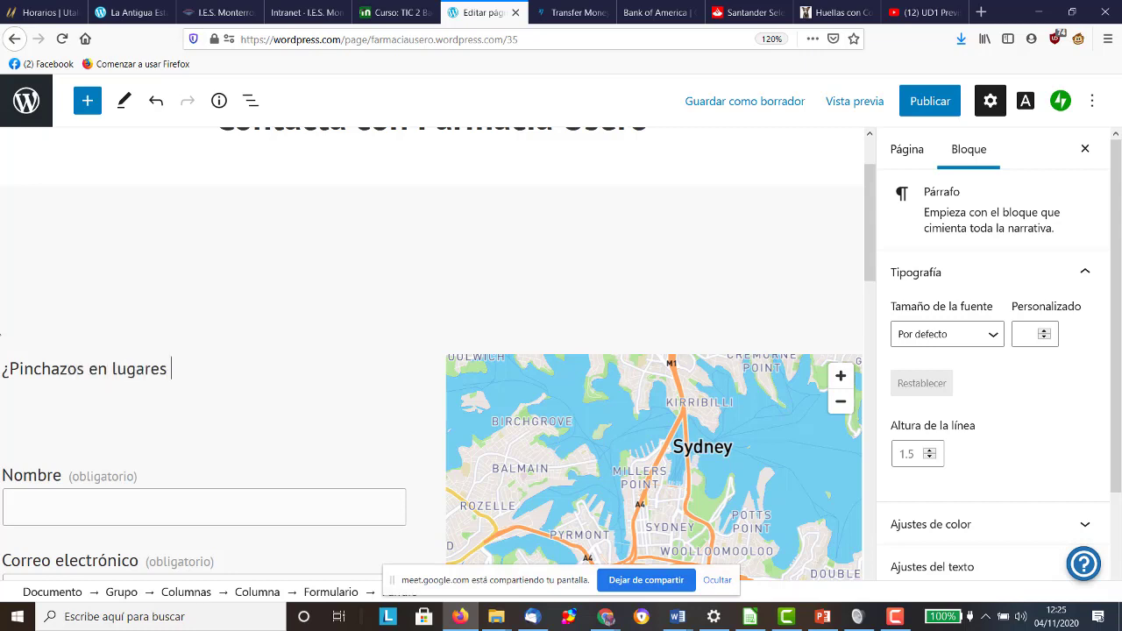
type("no esperados? ¿T ")
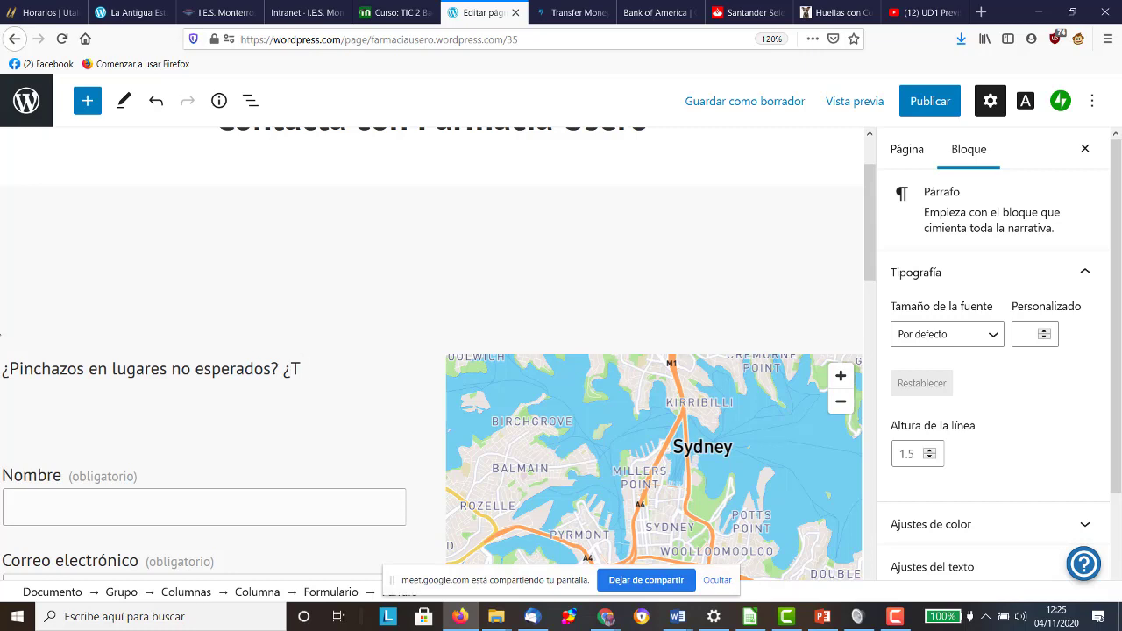
type("u piel no luces como podría")
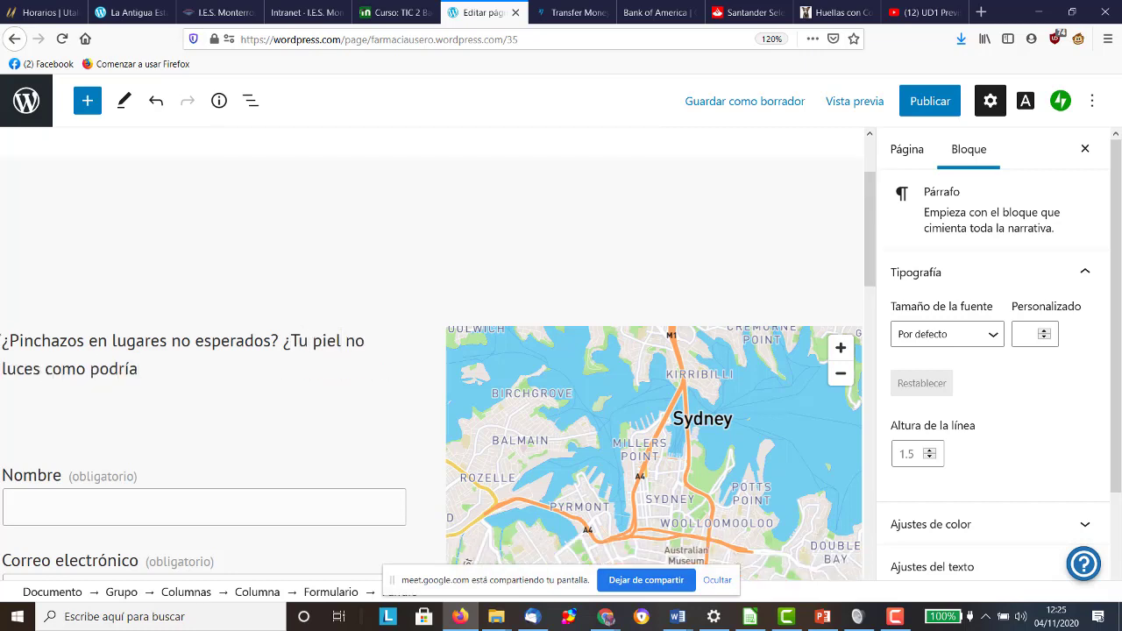
type("? ¿")
type("Te has partido una per")
key("BackSpace")
key("BackSpace")
type("ierna y necesitas una silla de ruedas)")
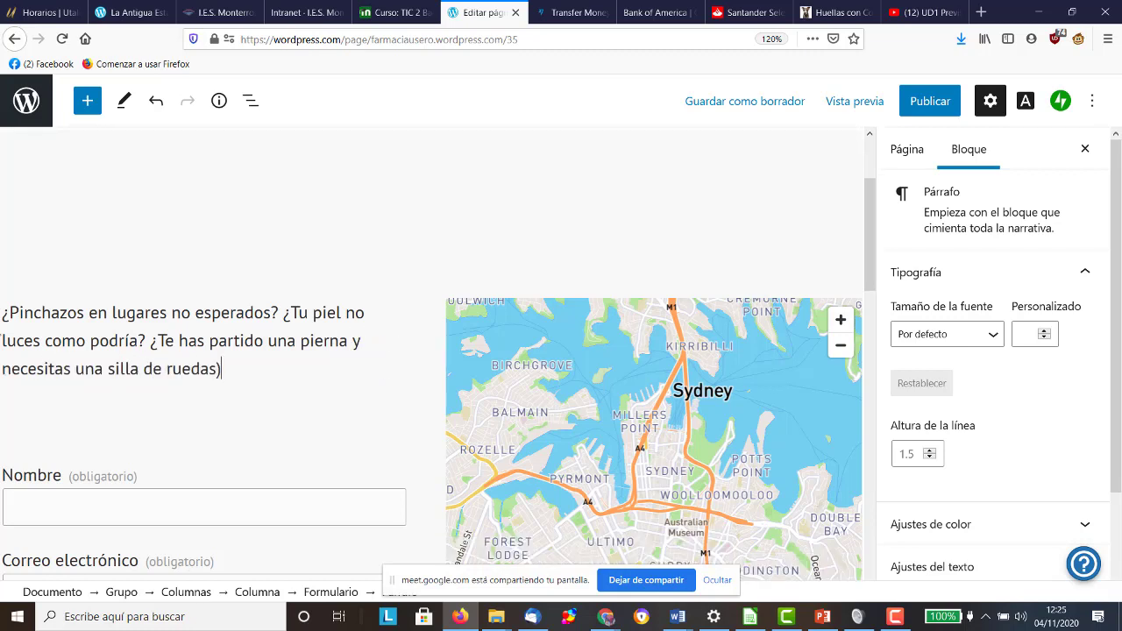
key("BackSpace")
type("?")
Step: Delete the first question and write 'El 99% funciona. En Farmacia Usero, todo para tu bebé.'
left_click_drag(279, 313, 2, 320)
key("BackSpace")
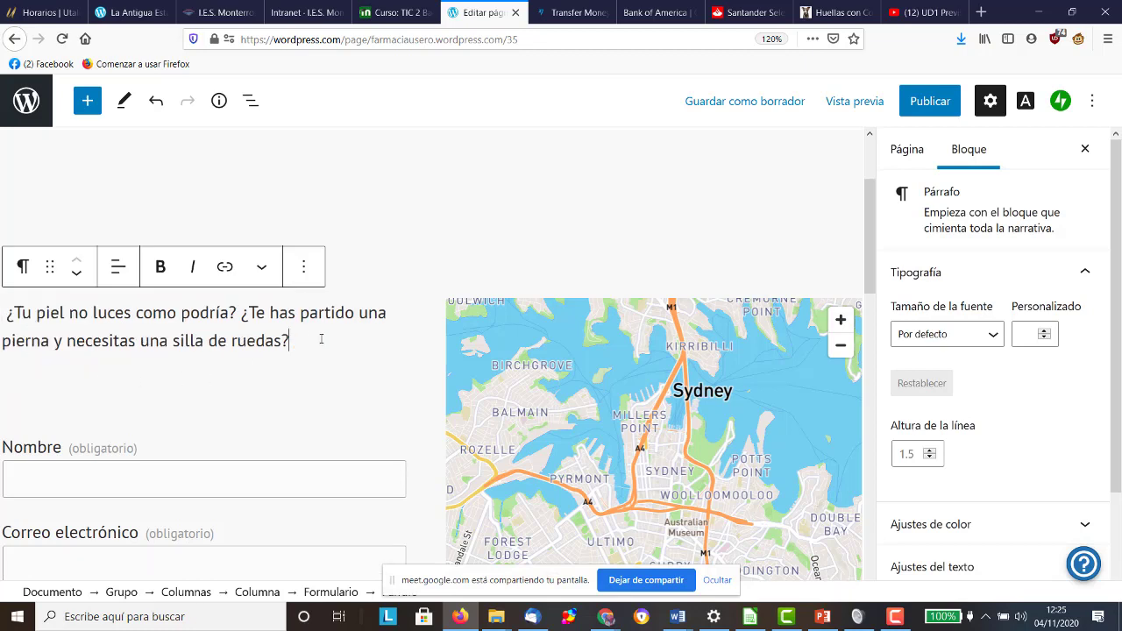
type("El 99&")
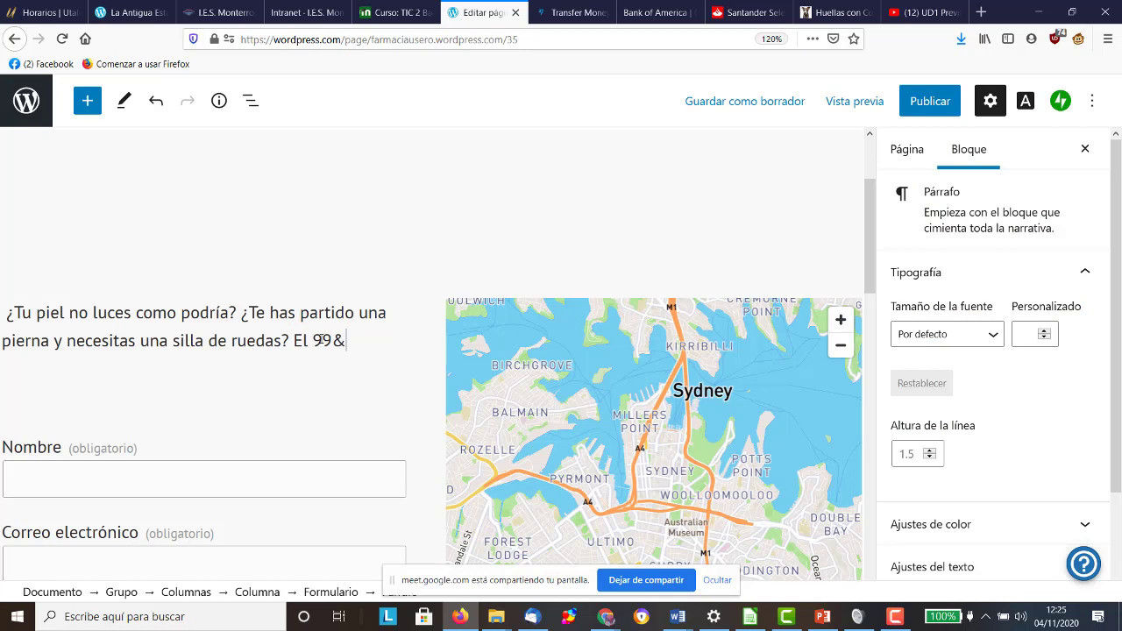
key("BackSpace")
type("% funciona. En F")
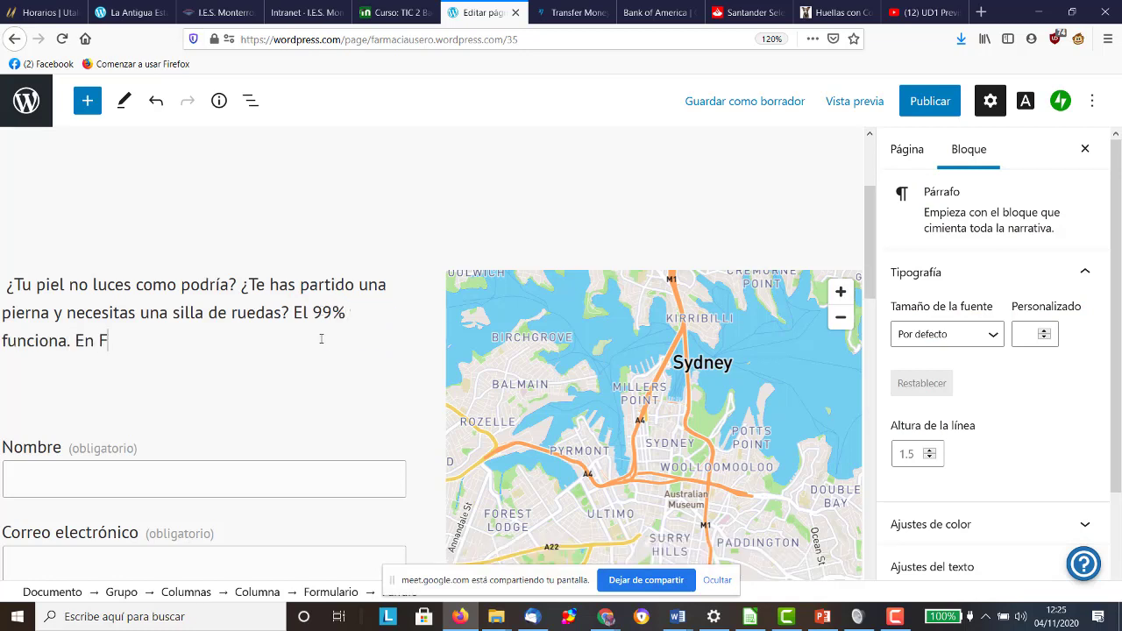
type("armacia Usero,")
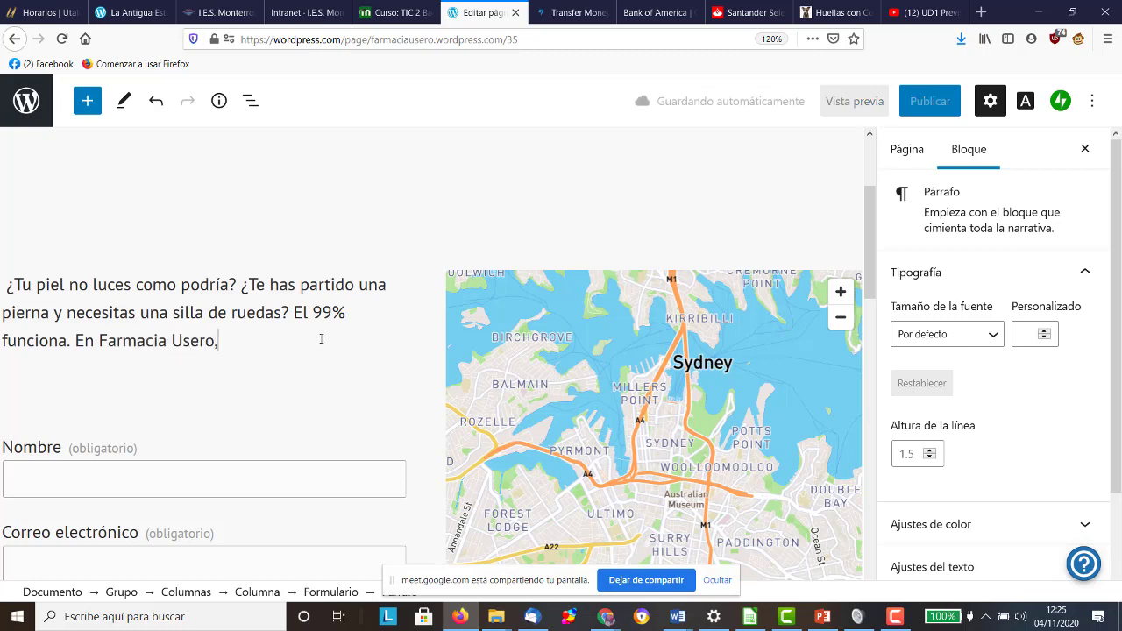
type(" todo para t")
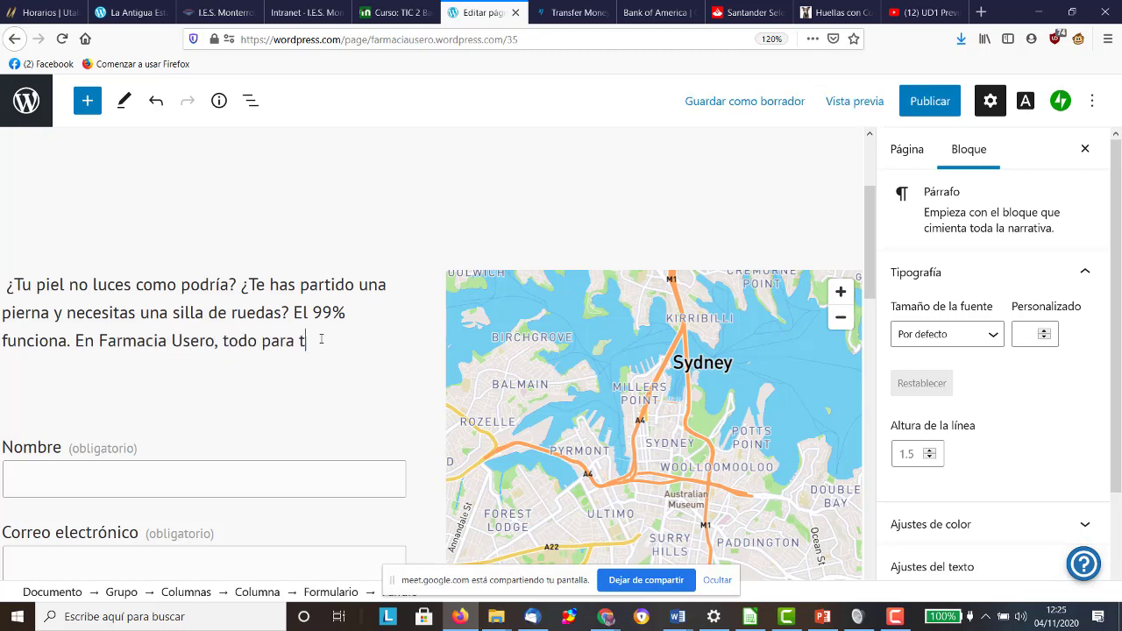
type("u bebé.")
Step: Add a new line reading 'Porque el 1% es tu hijo.'
key("Return")
type("Porqu")
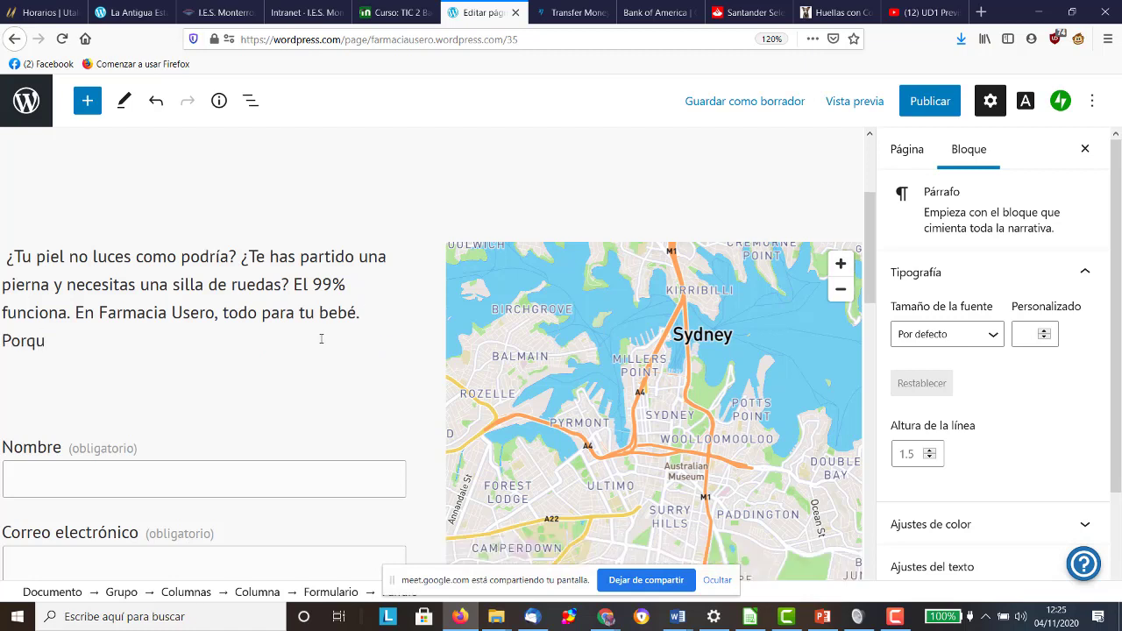
type("e el 1%")
type("es")
key("BackSpace")
key("BackSpace")
type("es tu hijo.")
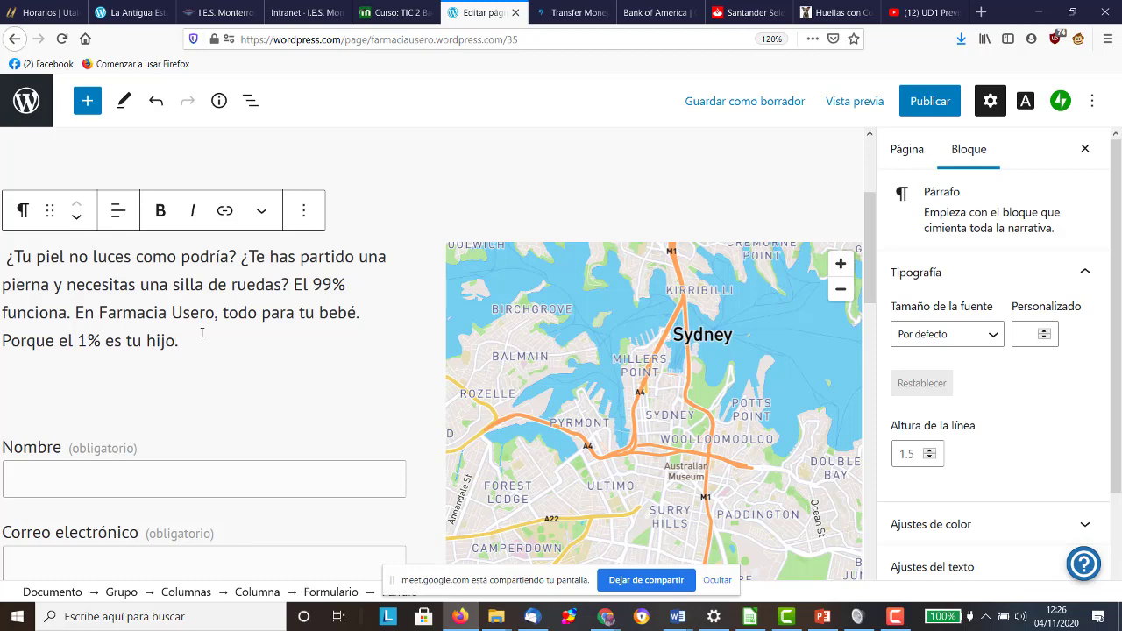
scroll(181, 354, "down", 8)
scroll(181, 355, "down", 2)
scroll(183, 352, "up", 10)
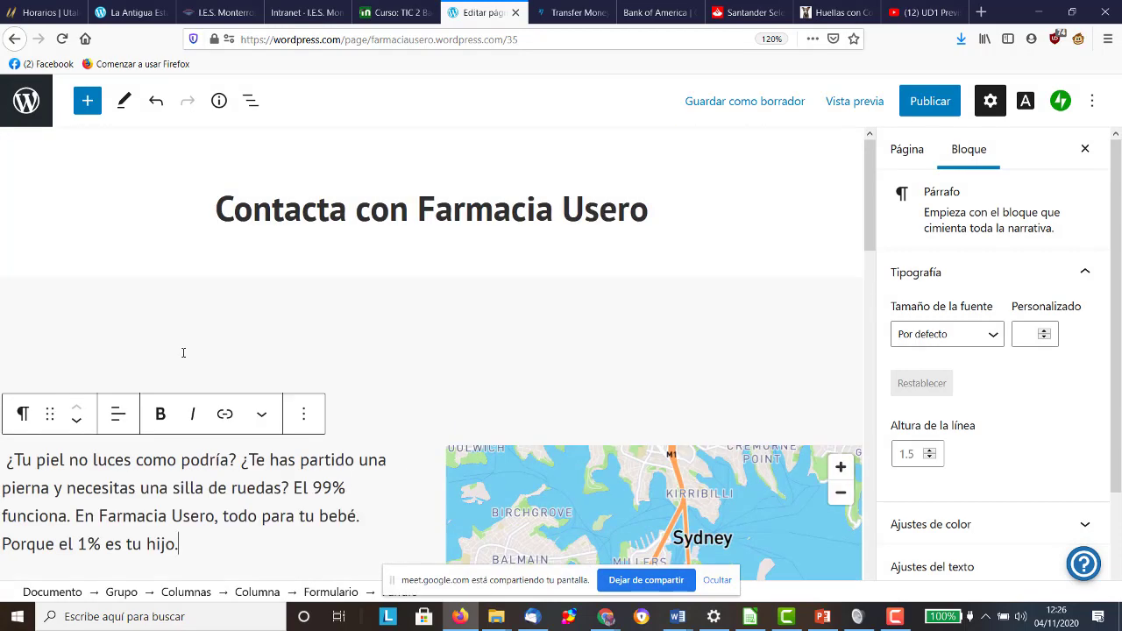
scroll(183, 352, "down", 10)
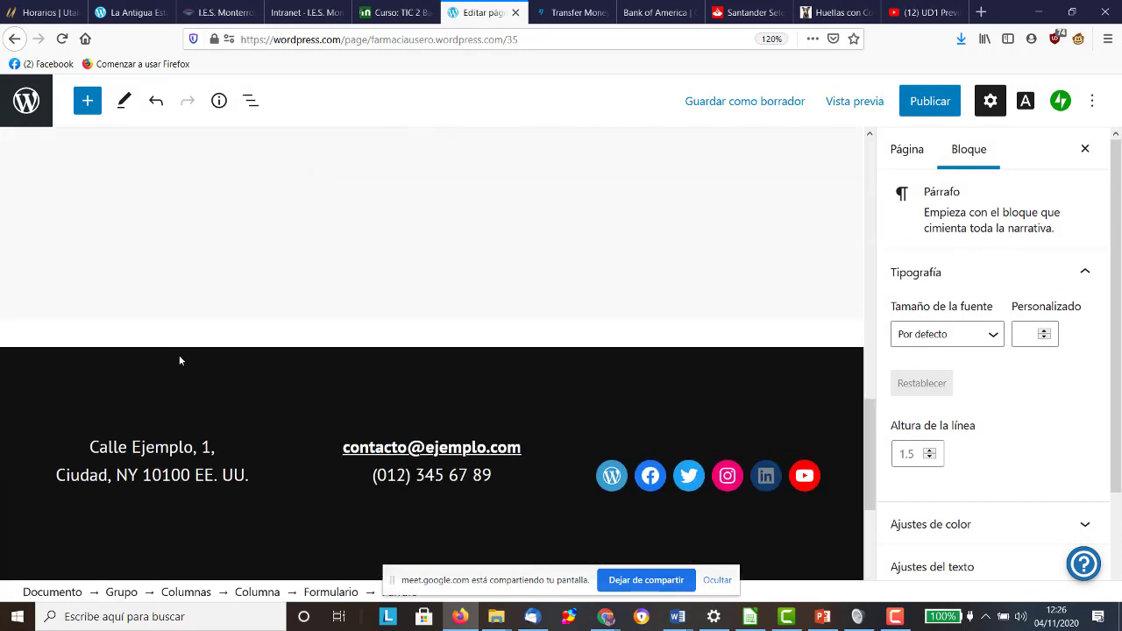
scroll(179, 360, "up", 7)
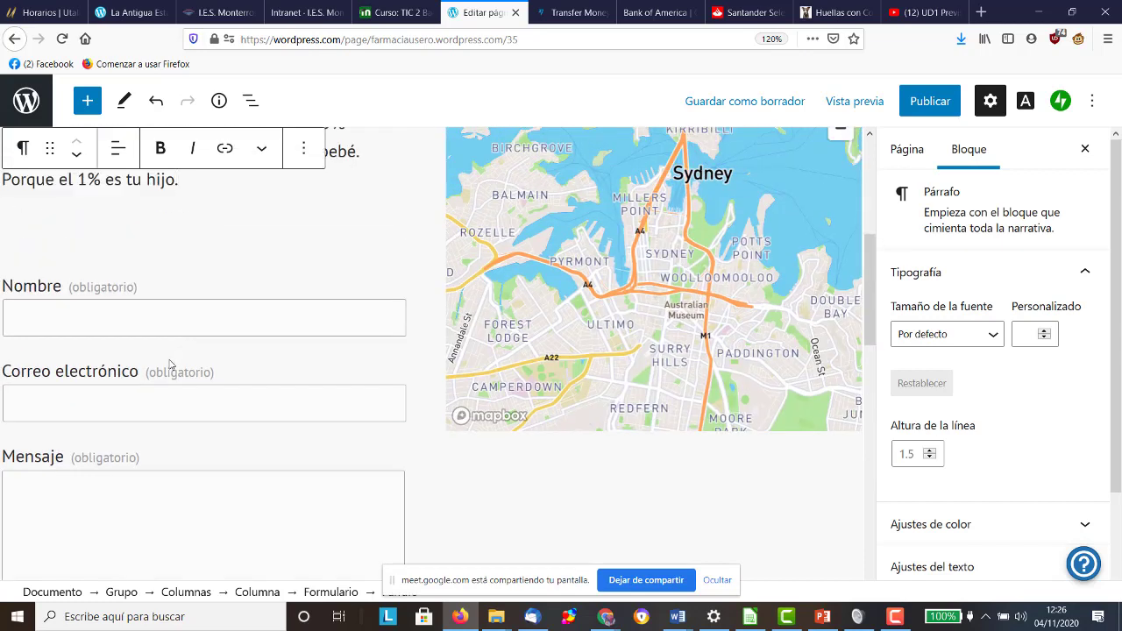
scroll(167, 359, "down", 2)
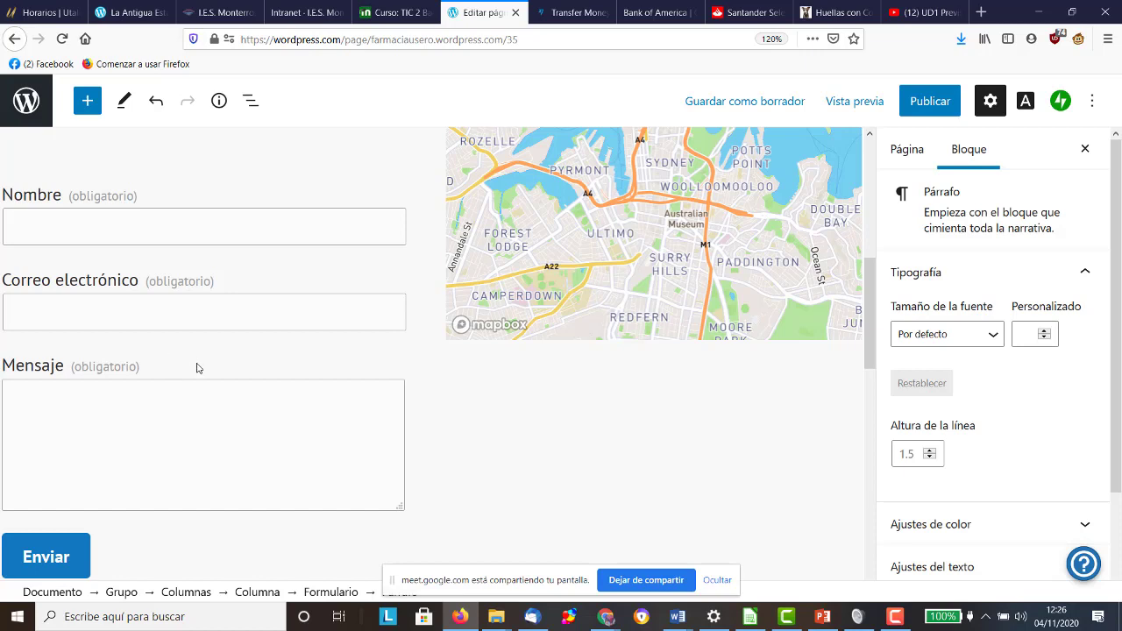
scroll(196, 366, "up", 2)
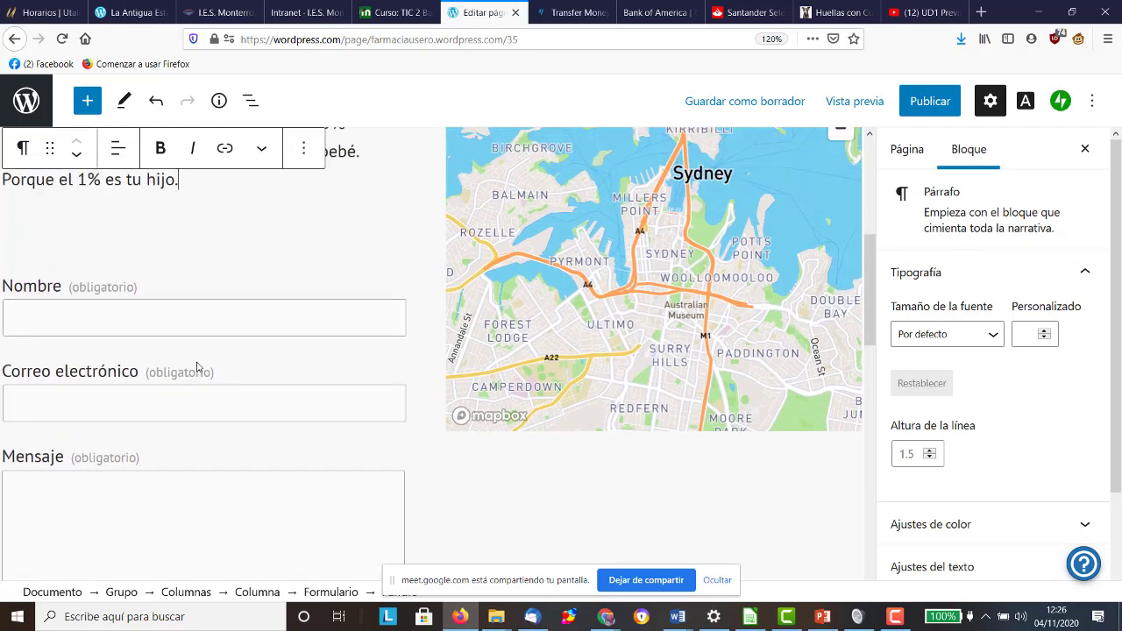
scroll(198, 364, "down", 4)
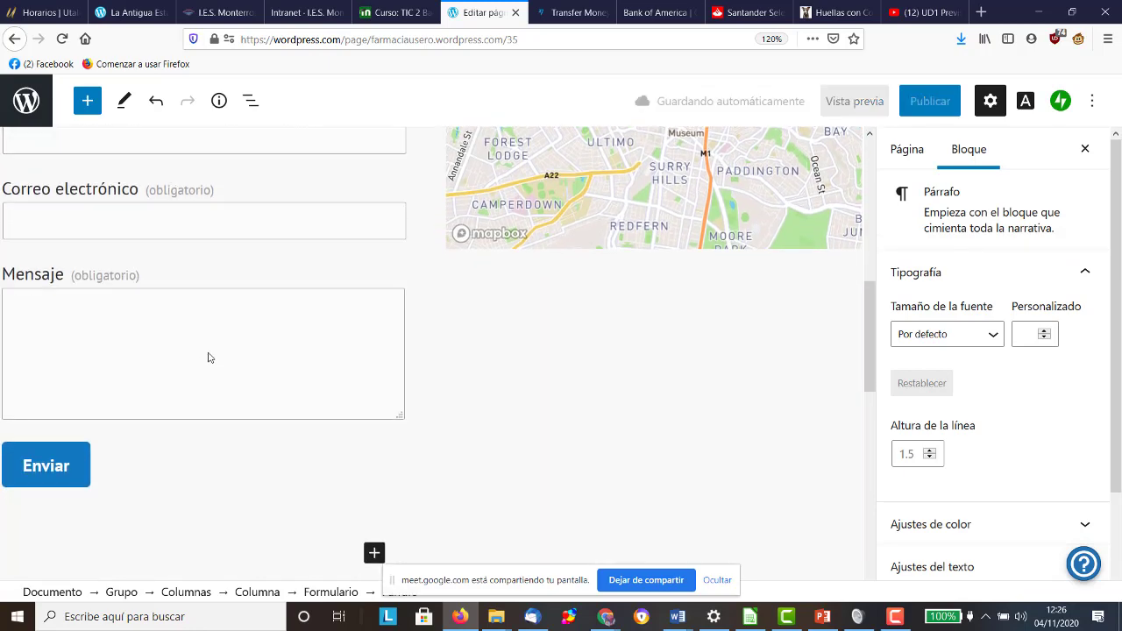
scroll(208, 358, "down", 4)
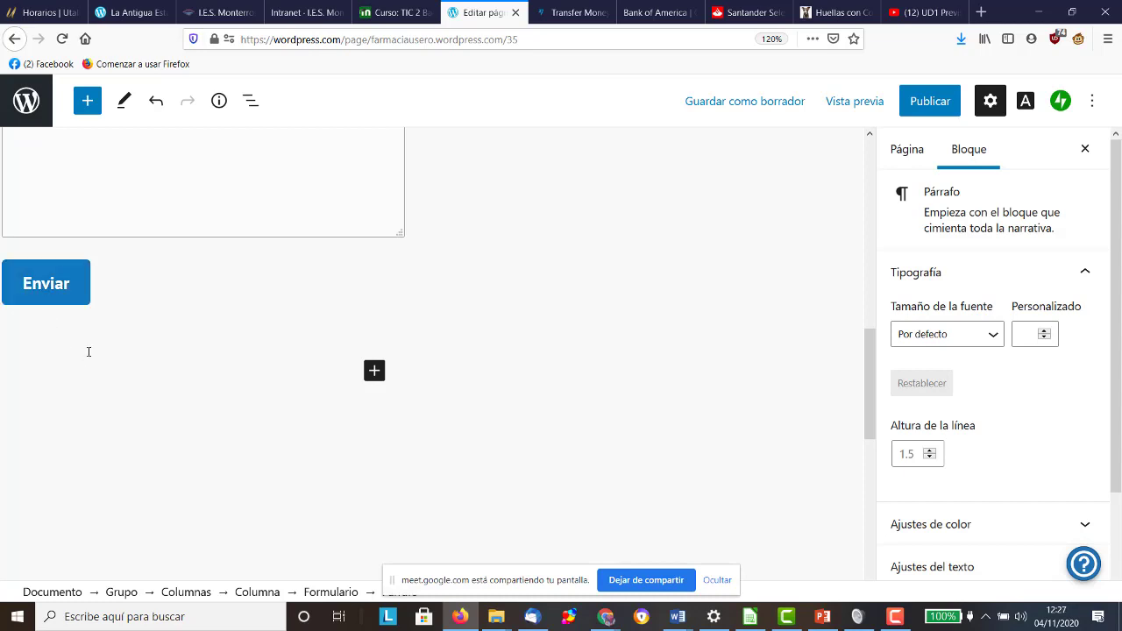
scroll(89, 351, "down", 3)
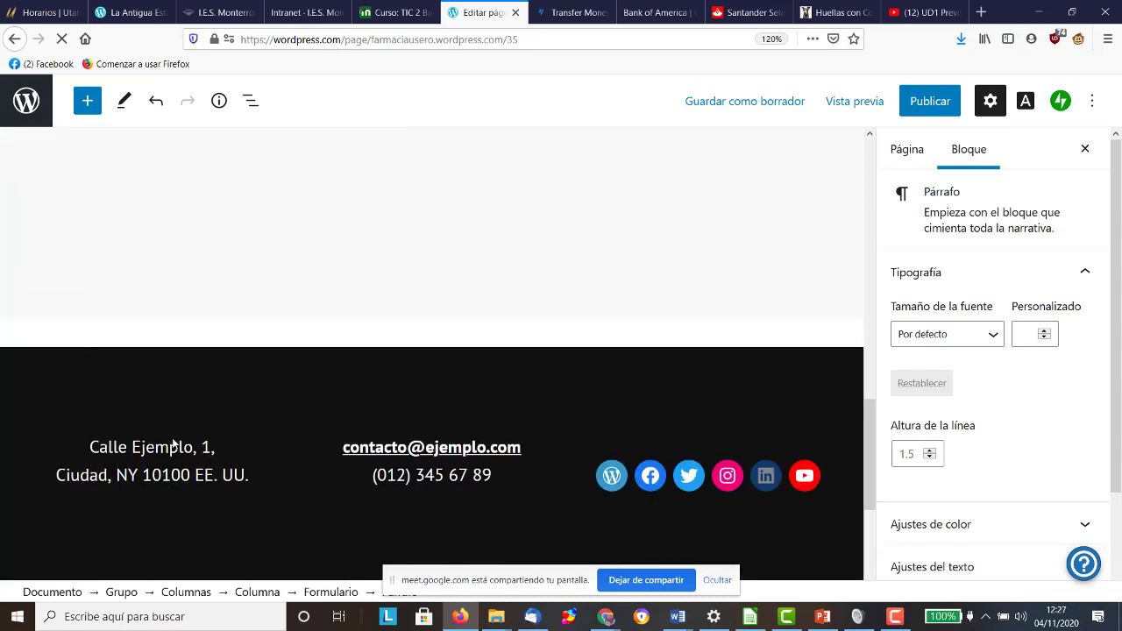
scroll(188, 435, "down", 1)
left_click(143, 341)
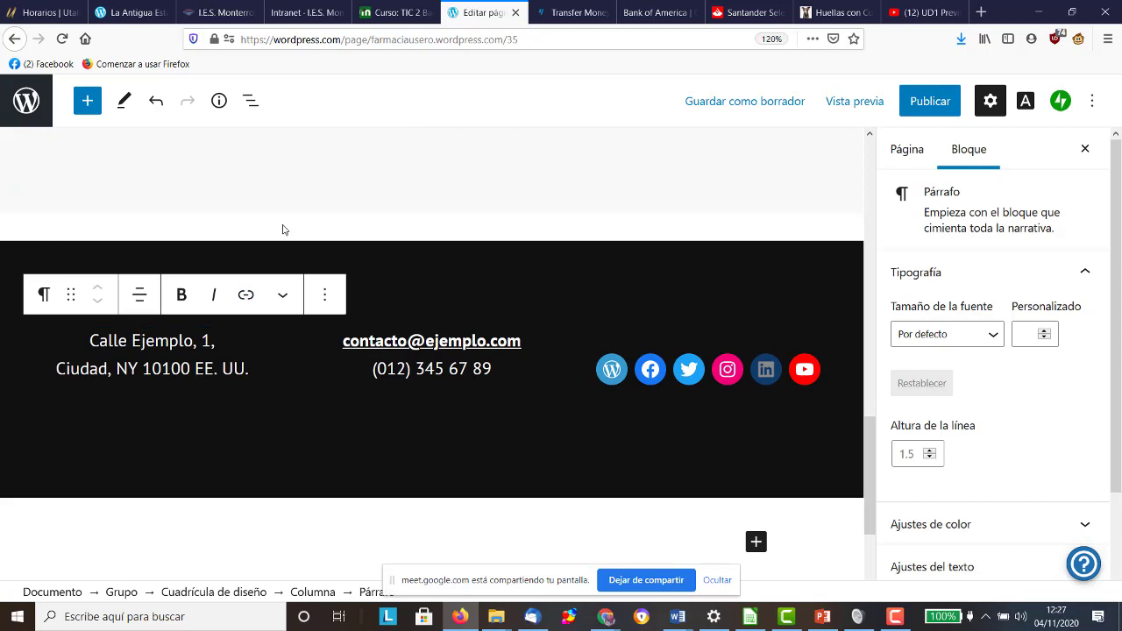
left_click(51, 14)
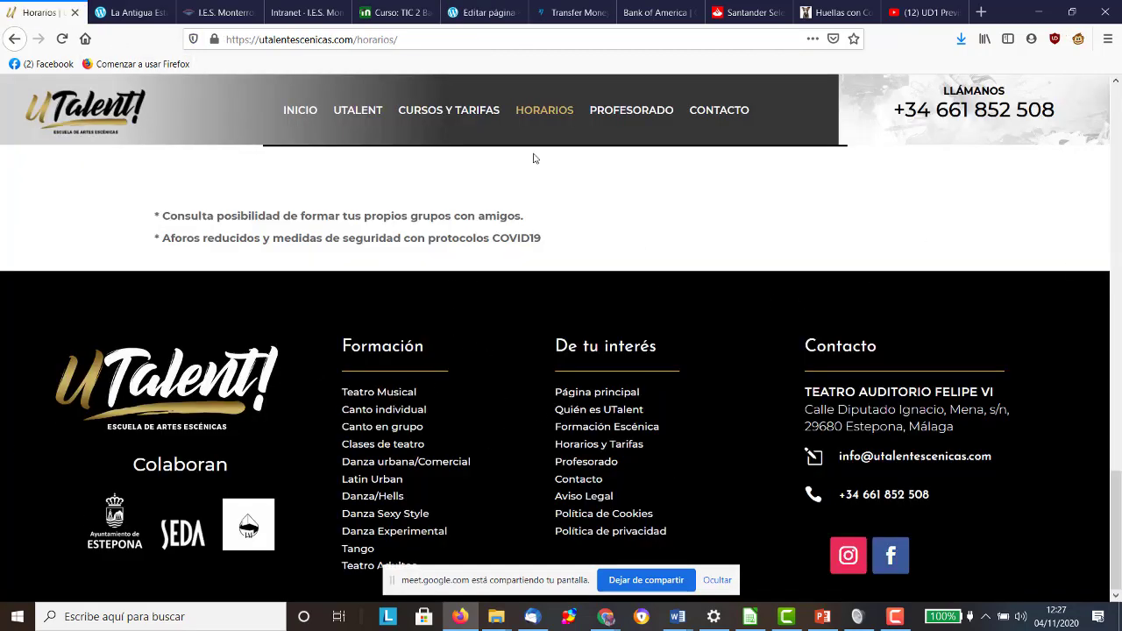
left_click(298, 14)
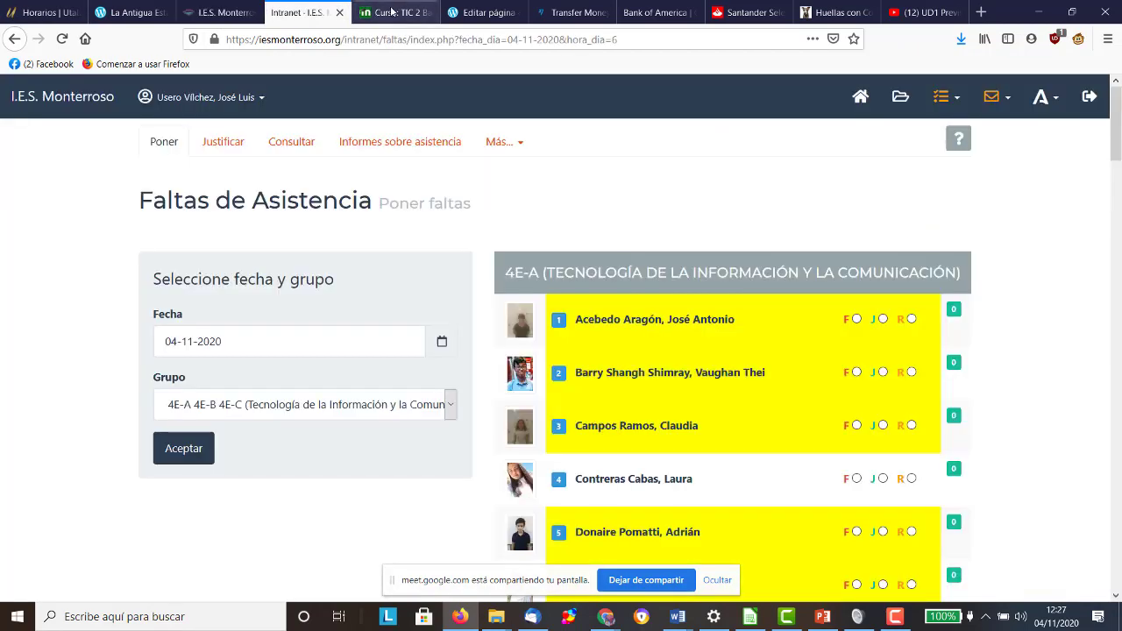
left_click(395, 12)
left_click(483, 12)
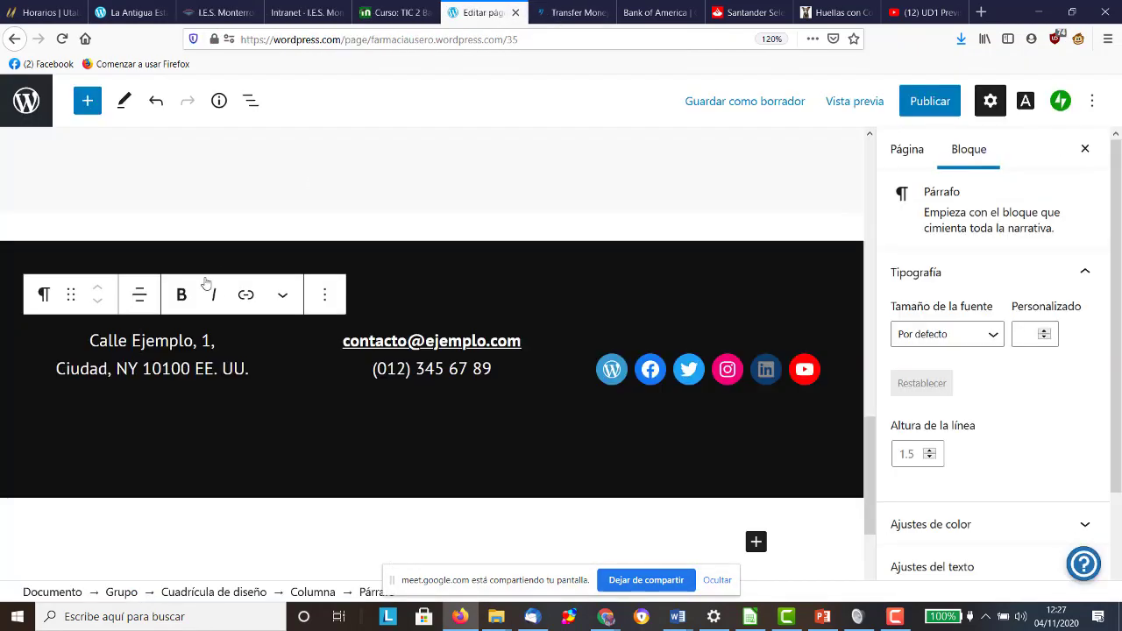
left_click_drag(197, 341, 132, 341)
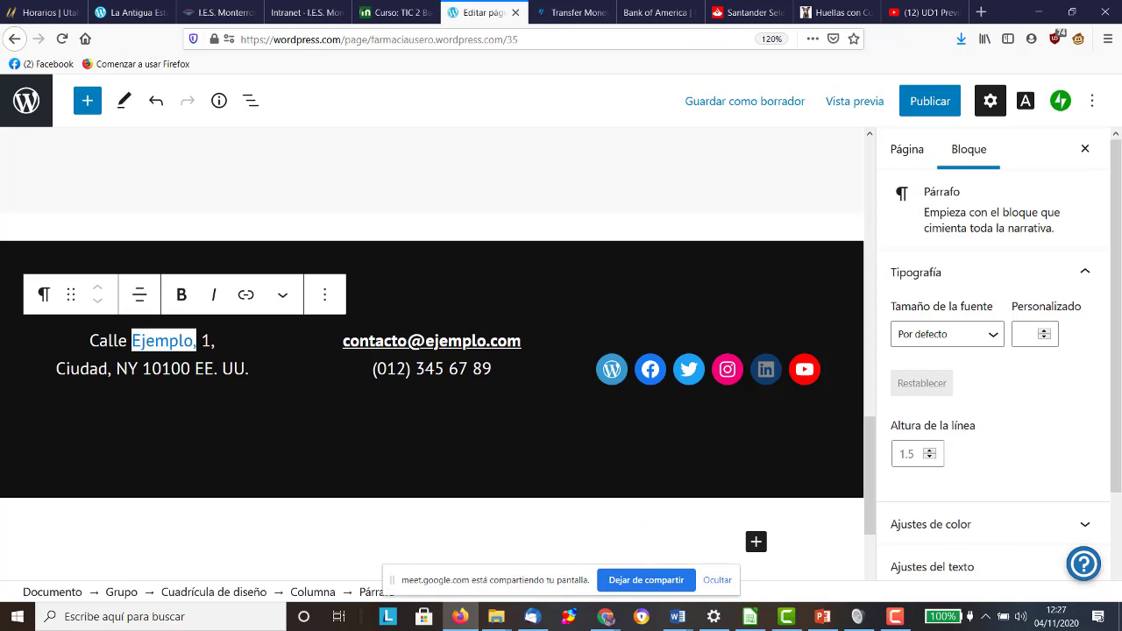
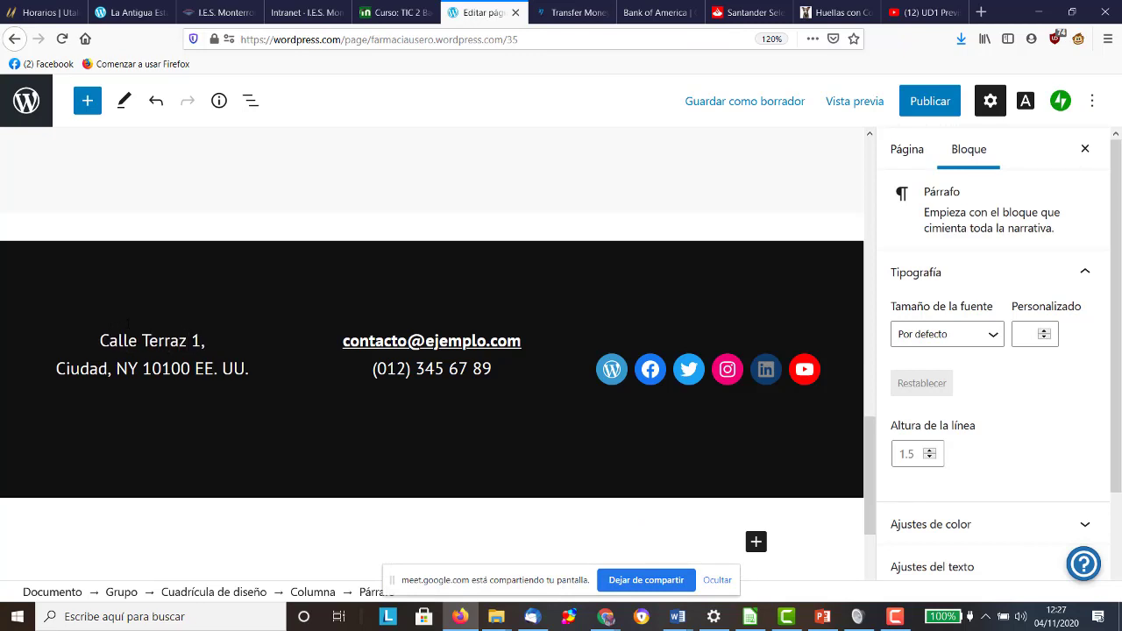
left_click(198, 341)
key("Delete")
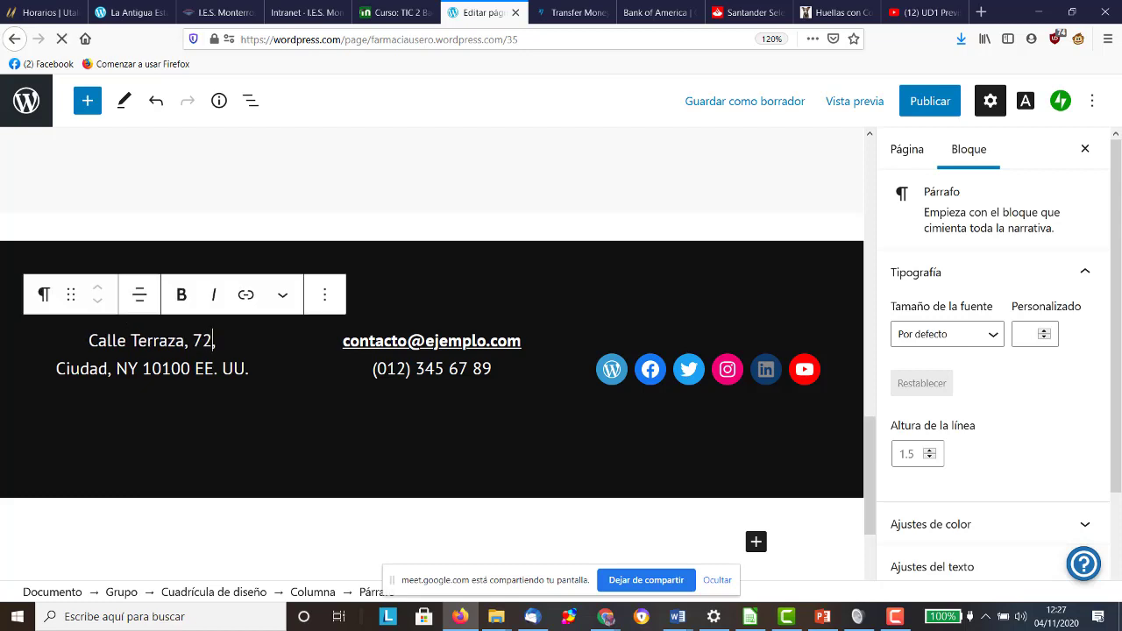
Step: Set the city to Estepona, region Málaga, postcode 29680, and delete 'EE. UU.'
left_click_drag(109, 368, 58, 368)
scroll(58, 369, "down", 1)
type("Estepona")
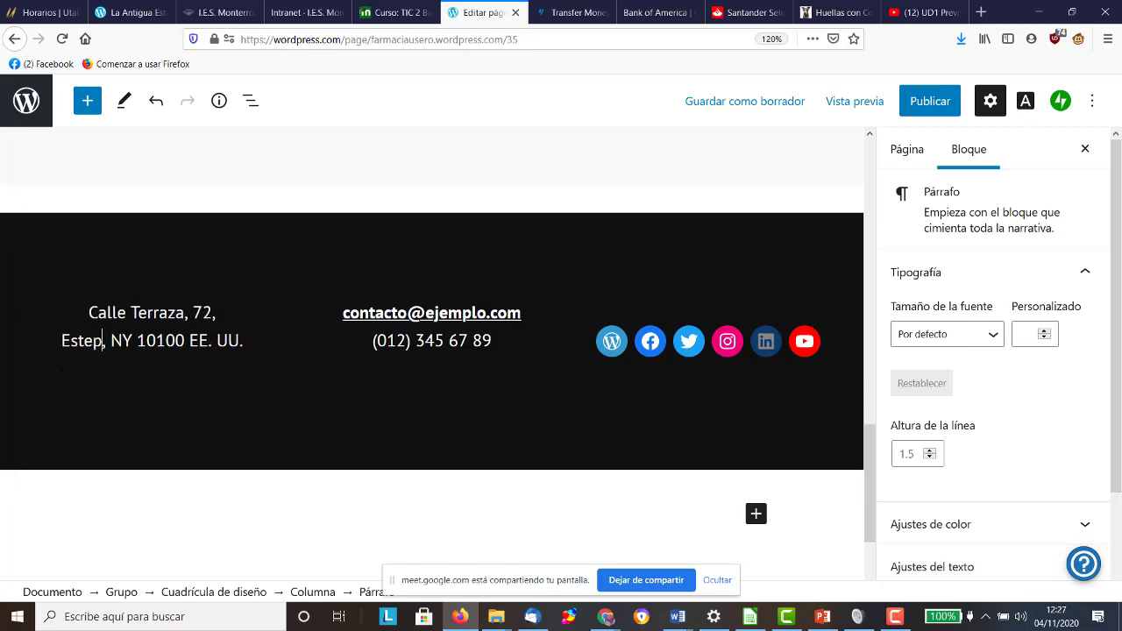
left_click_drag(146, 340, 126, 340)
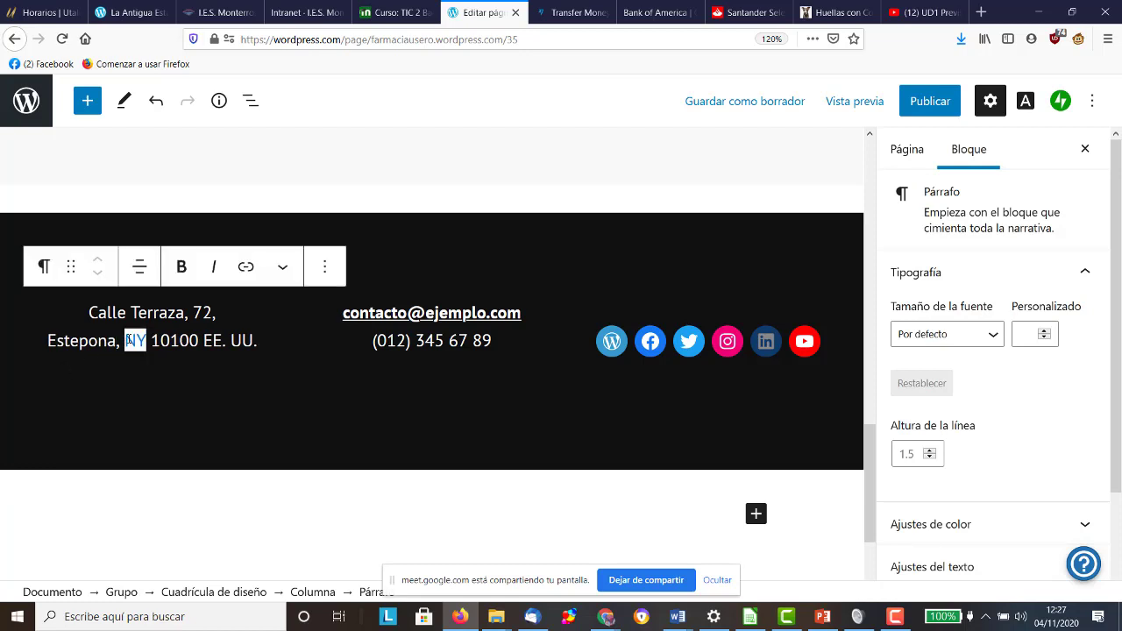
type("Málaga")
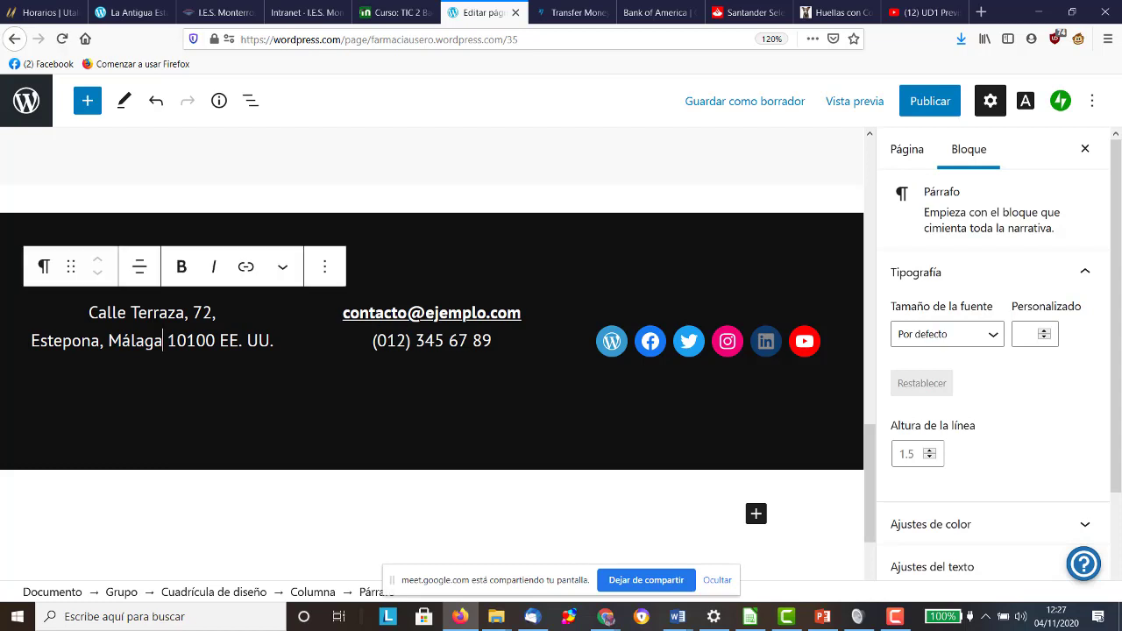
left_click_drag(216, 340, 169, 340)
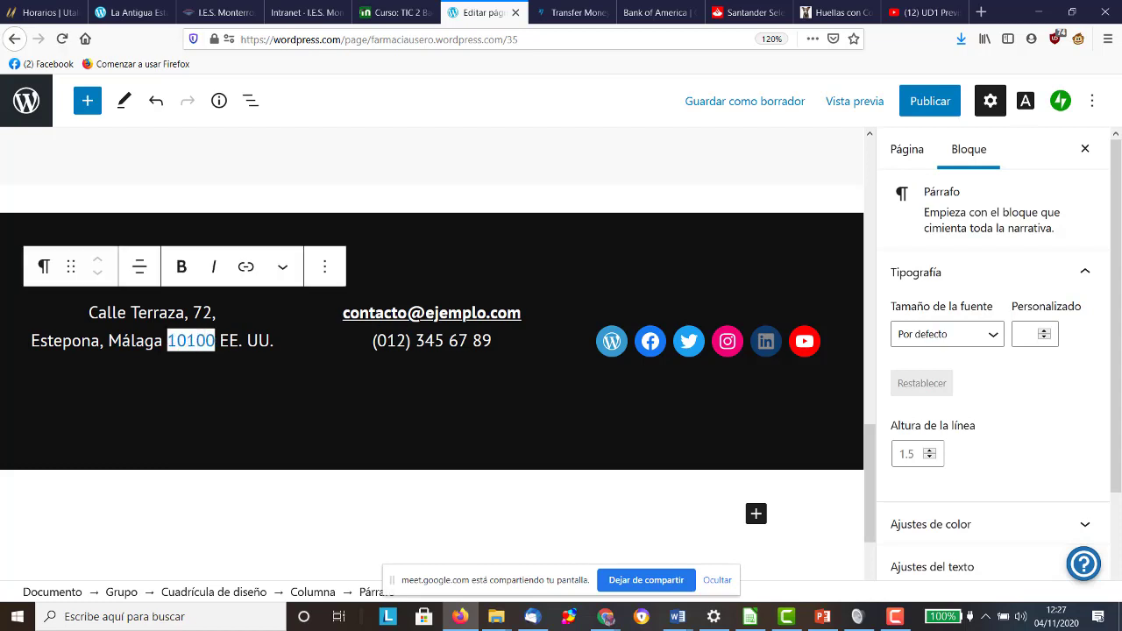
type("29680")
left_click_drag(274, 340, 224, 343)
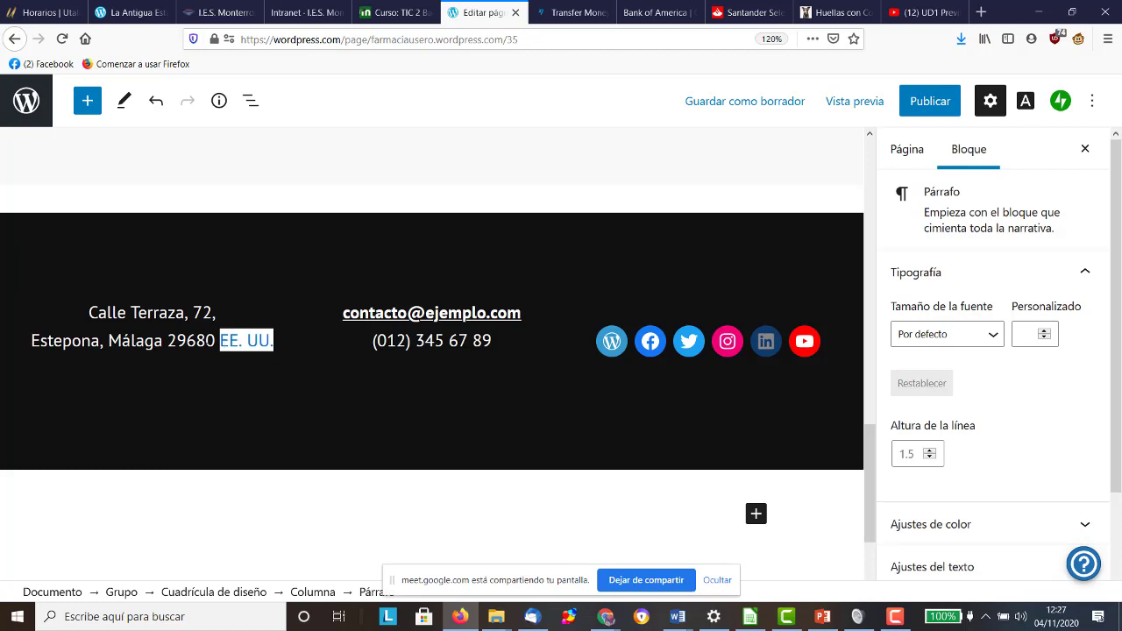
key("BackSpace")
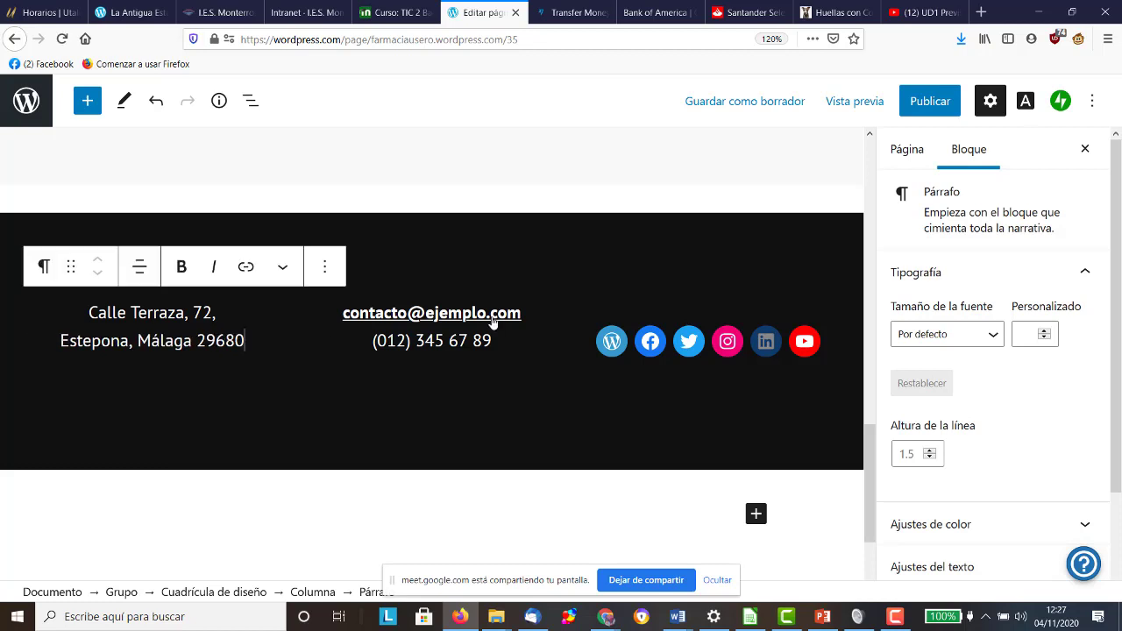
left_click(492, 321)
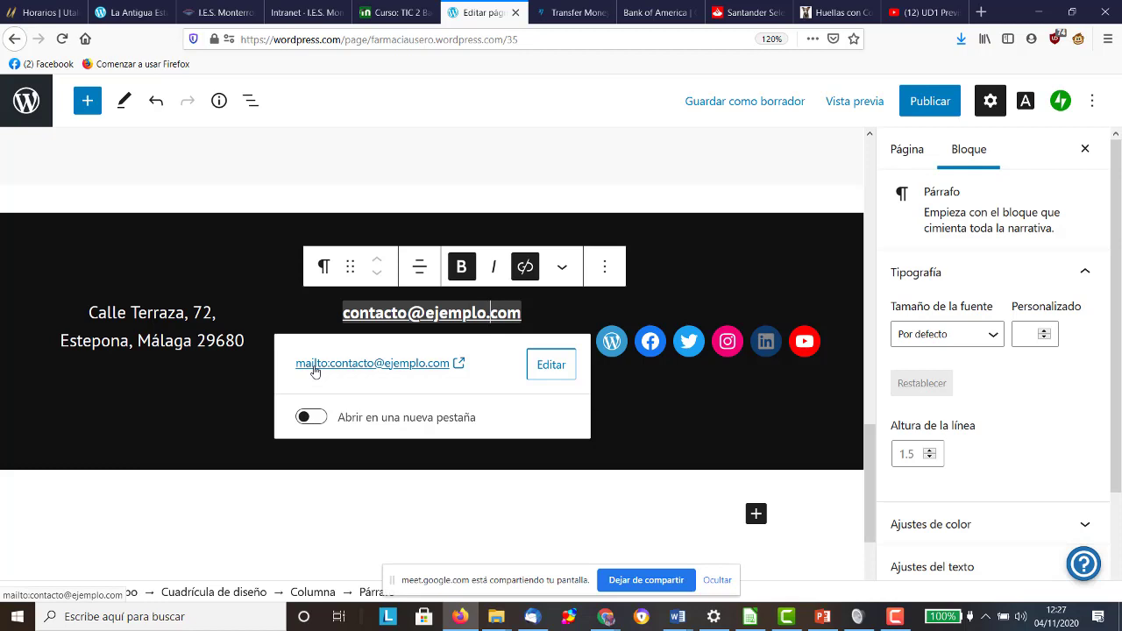
Step: Point the footer email link to the pharmacy's info email address
left_click(551, 365)
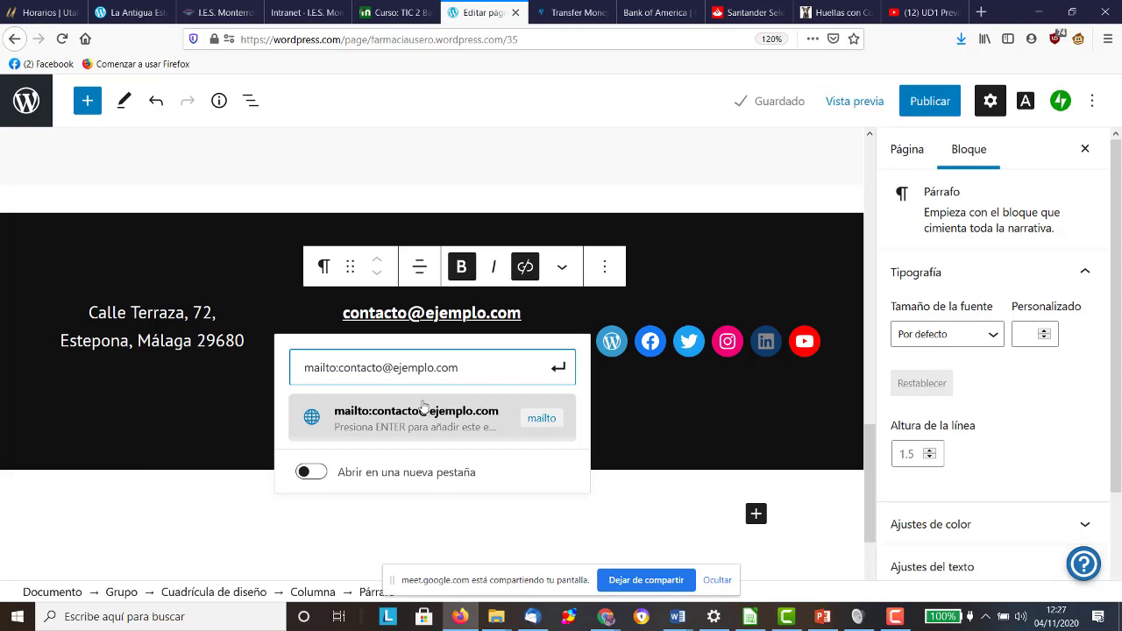
left_click_drag(342, 368, 500, 363)
key("BackSpace")
key("BackSpace")
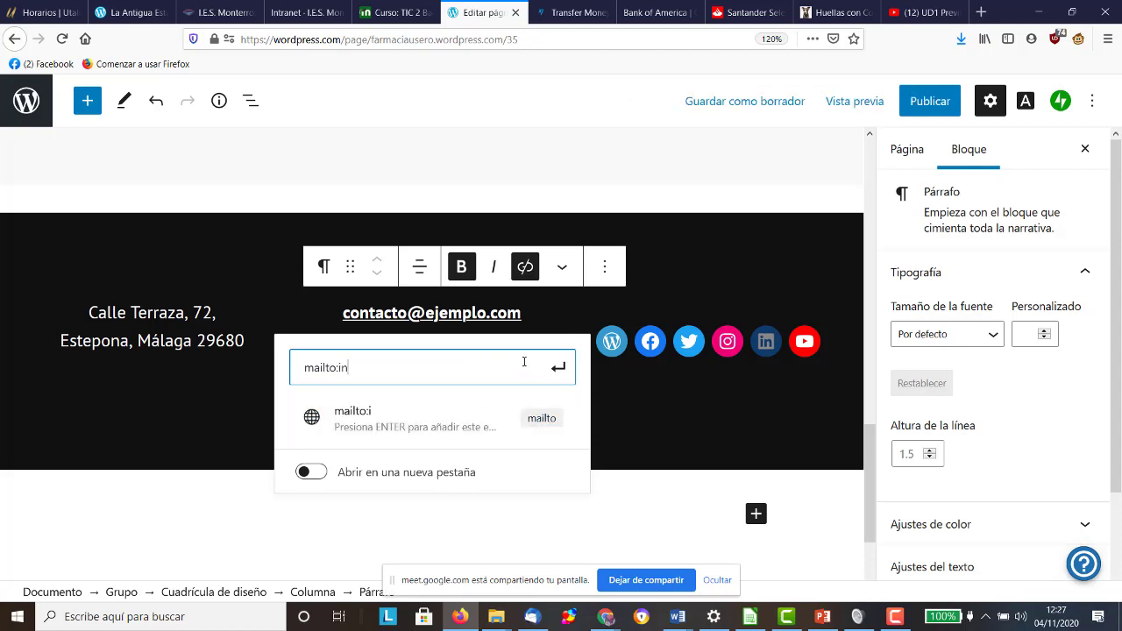
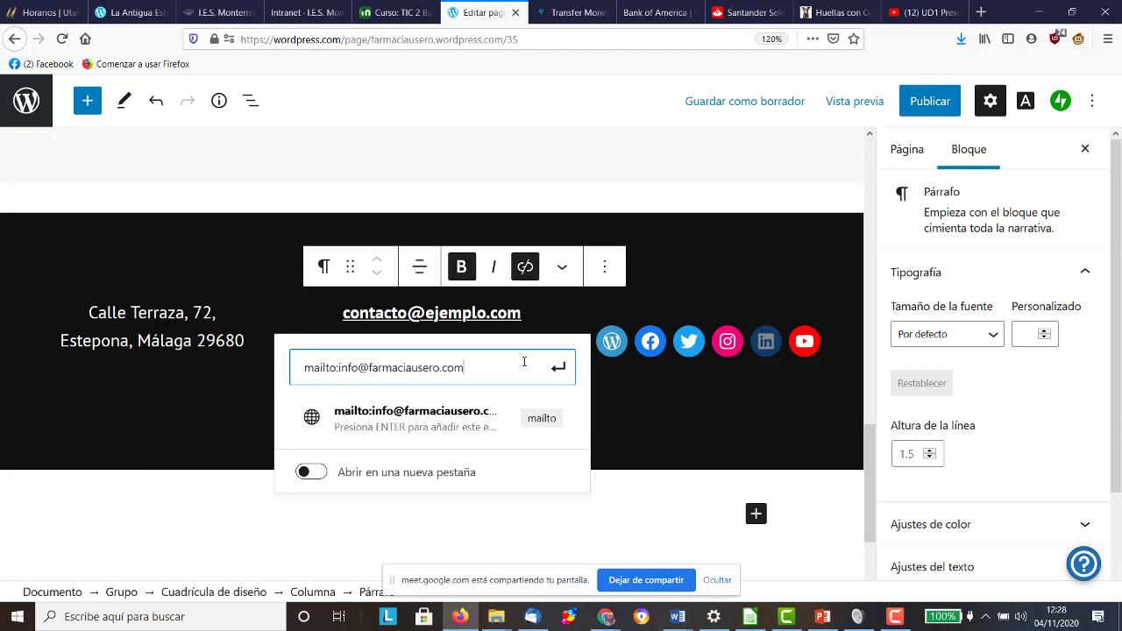
key("Return")
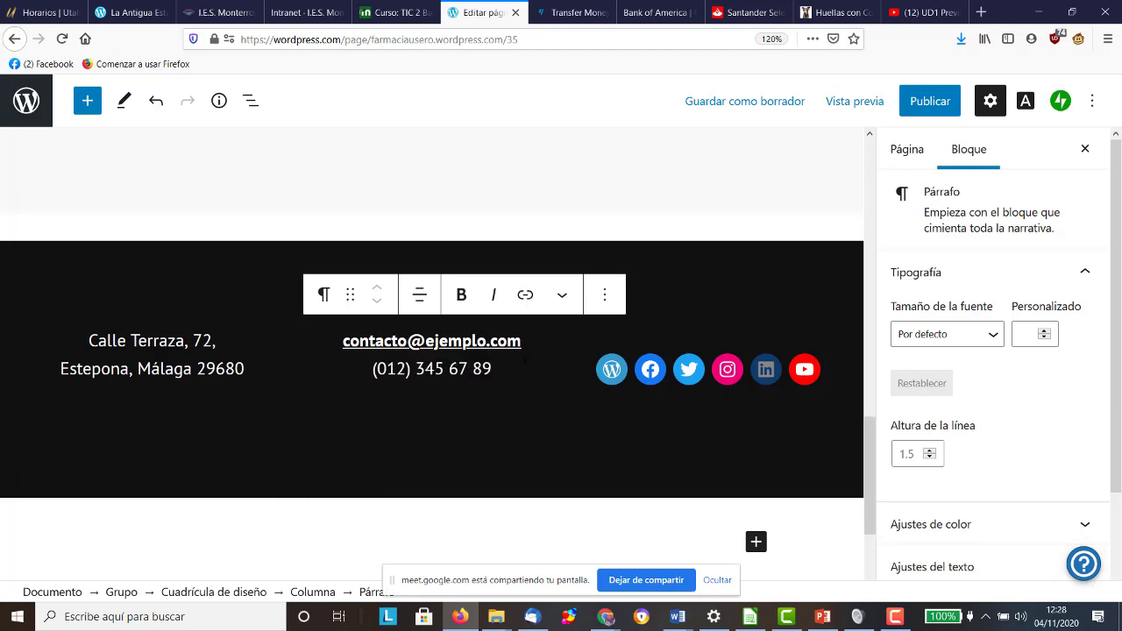
Step: Replace the footer phone with the pharmacy's mobile number, prefixed by +34
left_click_drag(492, 370, 353, 379)
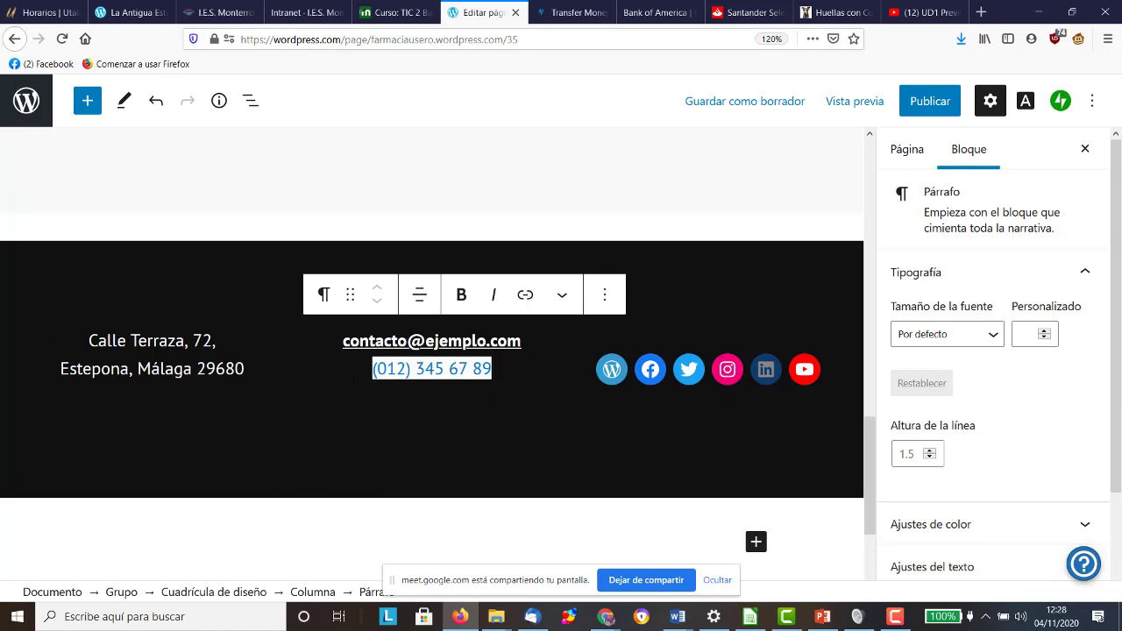
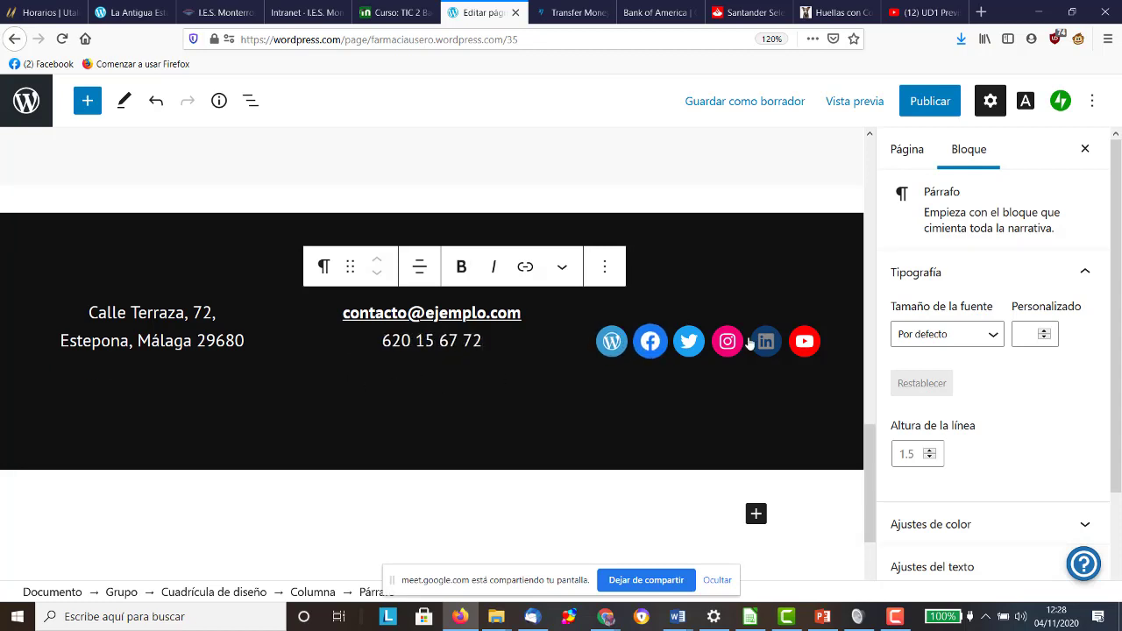
left_click(382, 340)
type("+34")
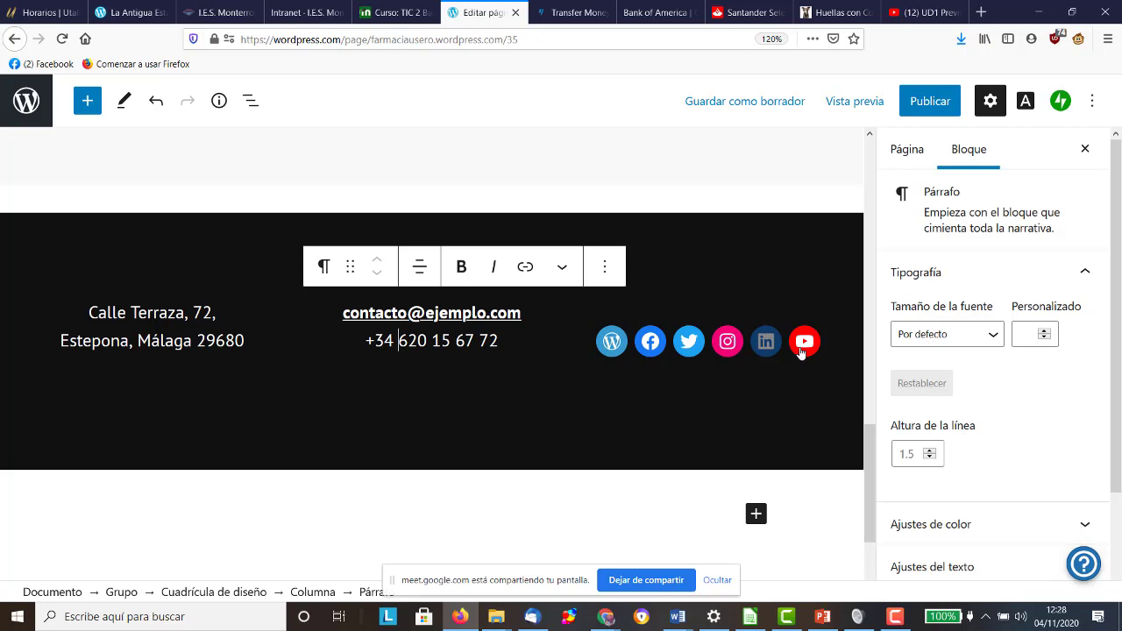
left_click(659, 344)
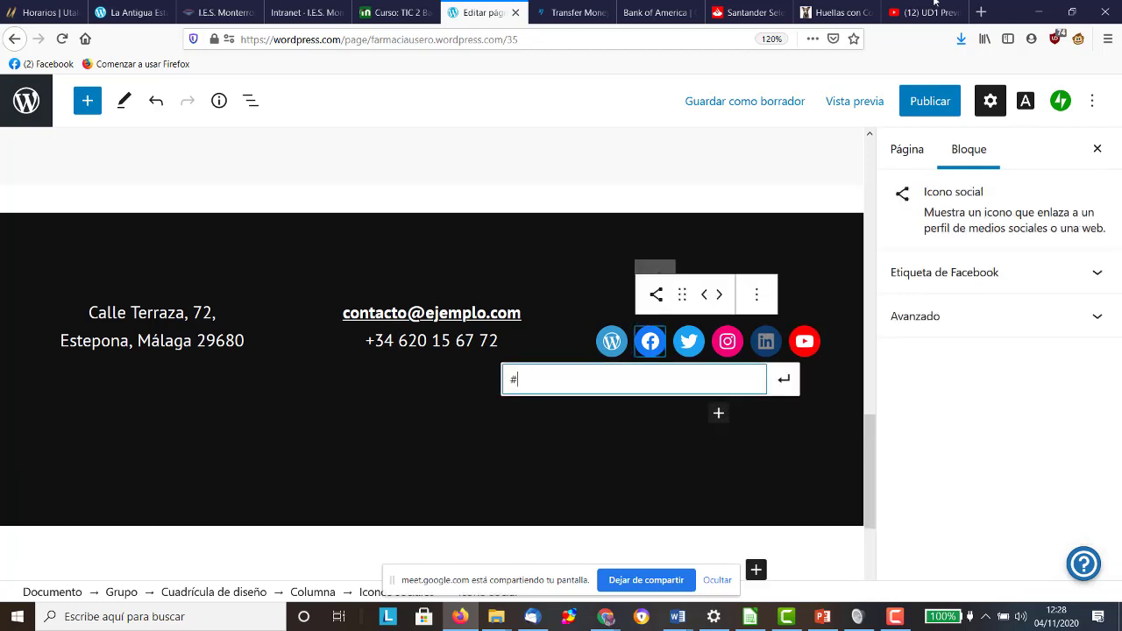
left_click(981, 12)
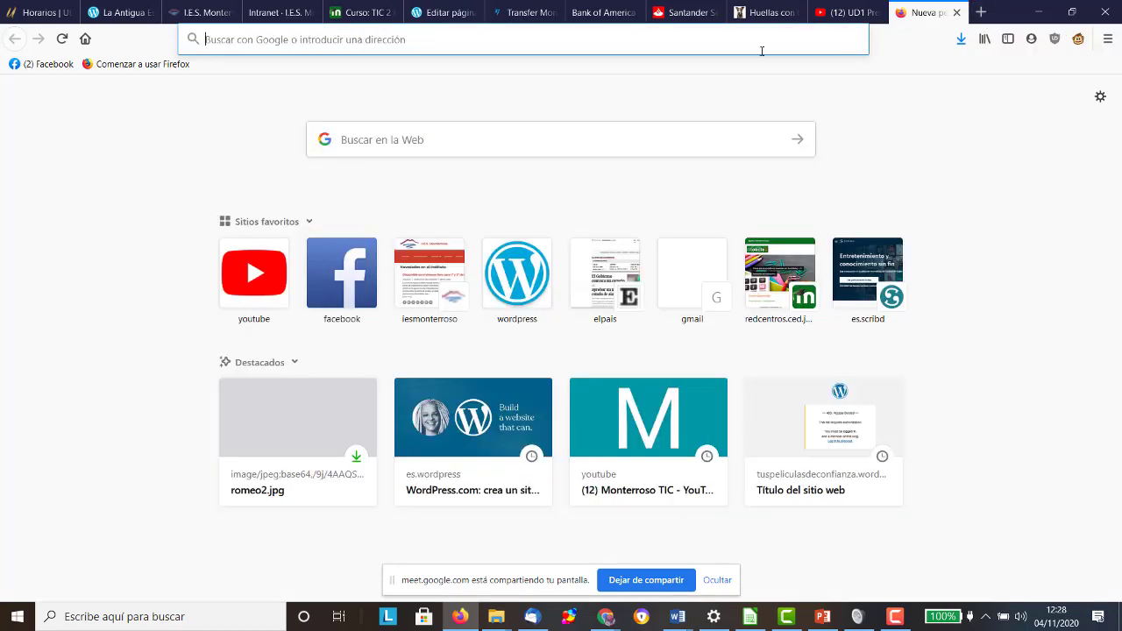
left_click(611, 49)
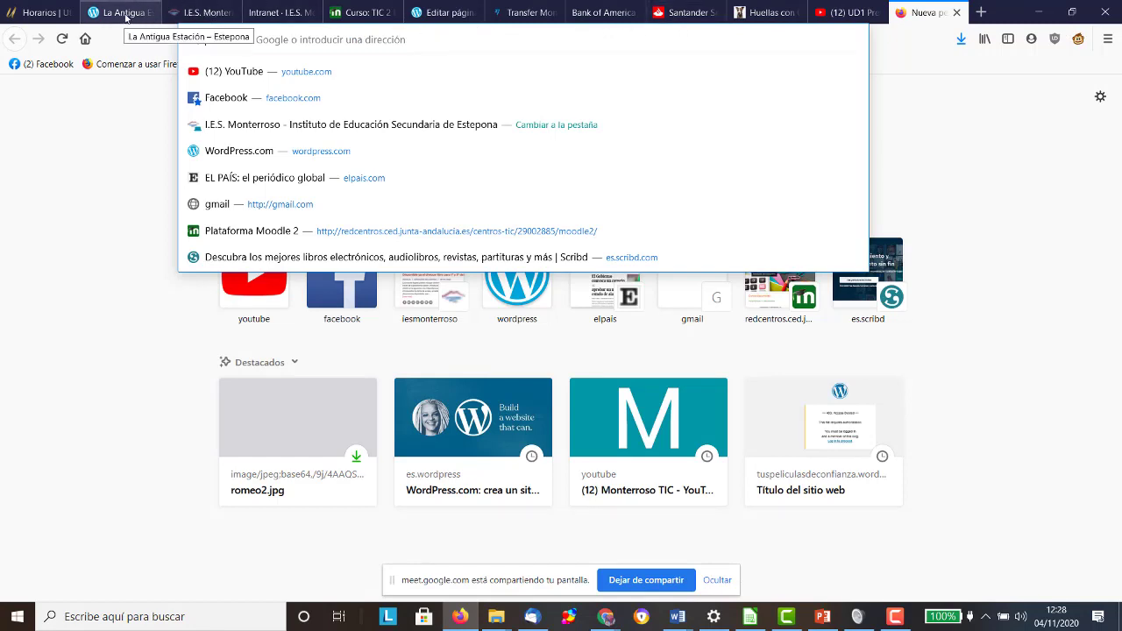
left_click(463, 12)
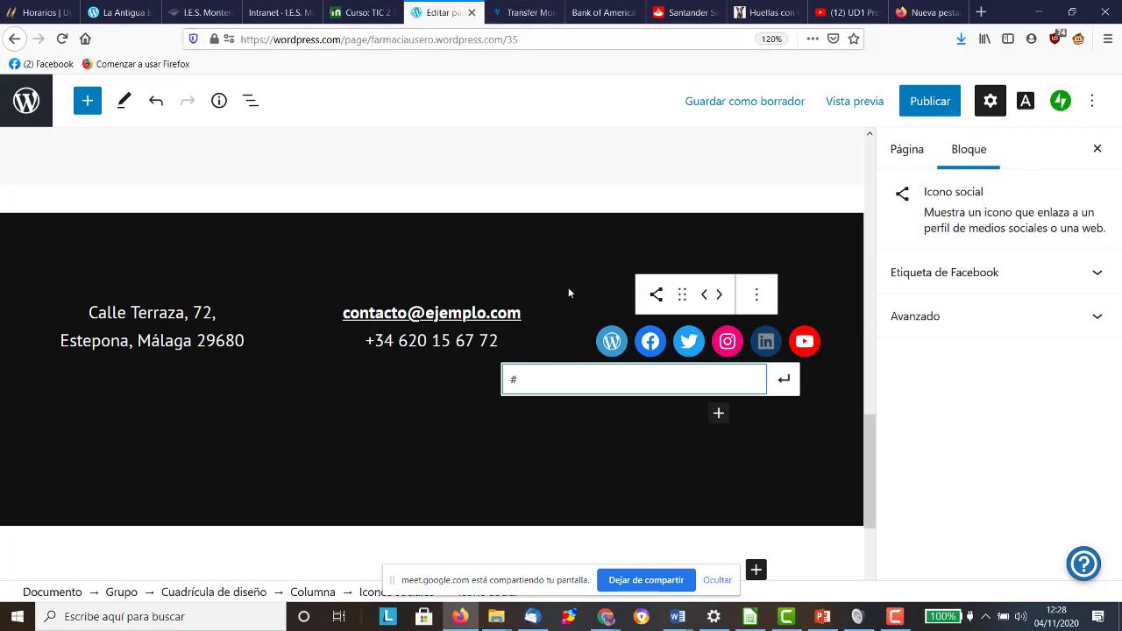
Step: Set the map marker to Estepona, Málaga, Spain and zoom in two levels
left_click(577, 241)
scroll(577, 239, "up", 8)
scroll(577, 238, "up", 2)
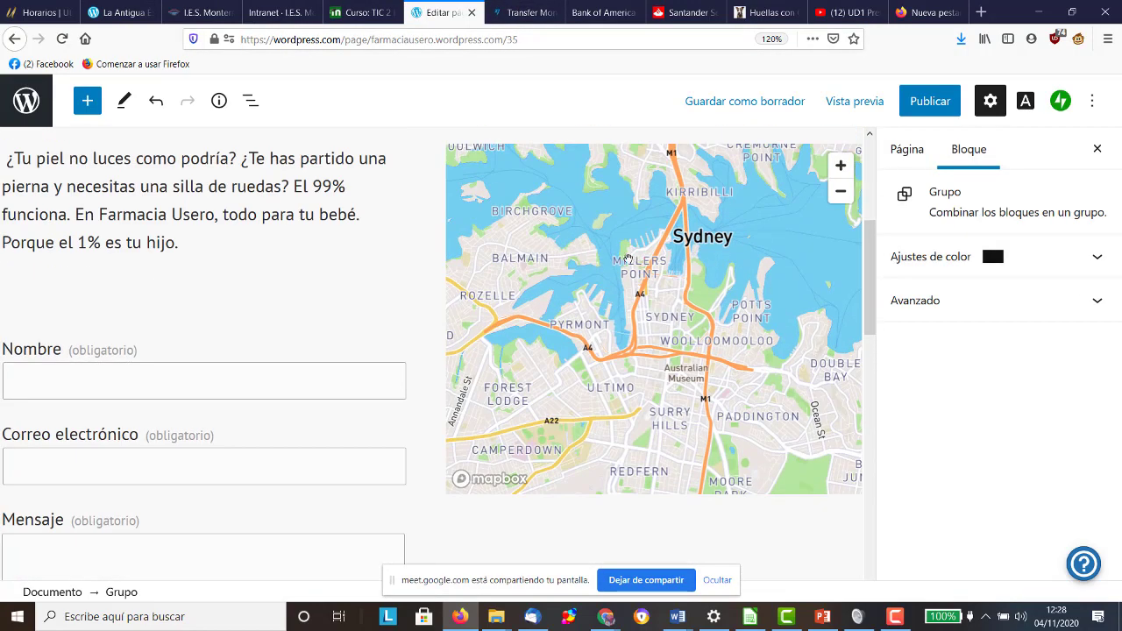
left_click(627, 262)
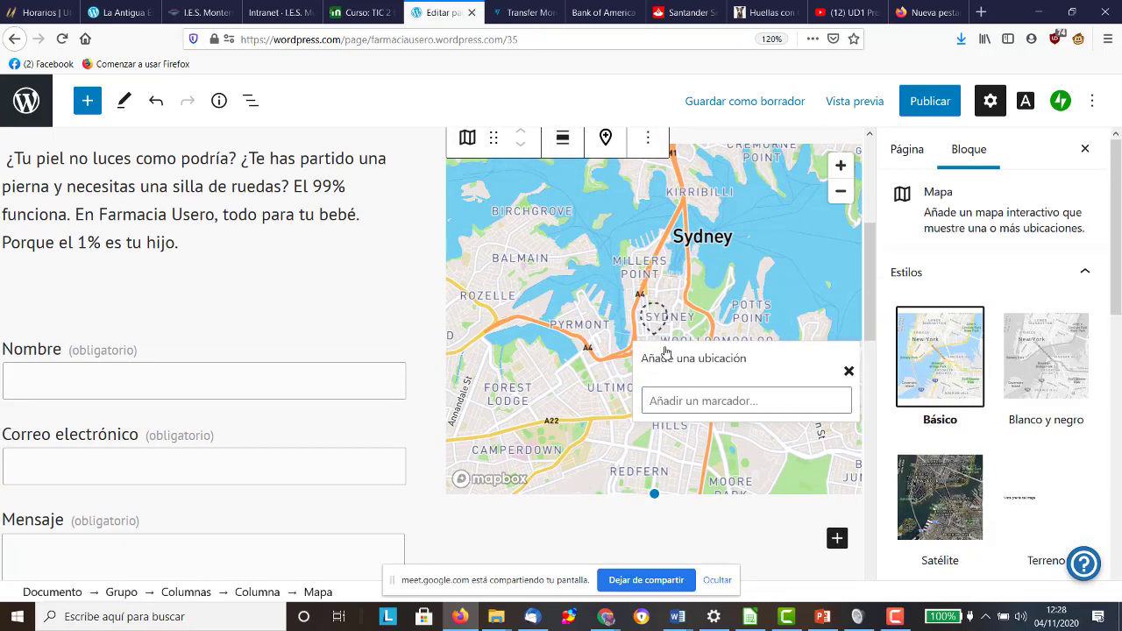
left_click(699, 399)
type("estepona")
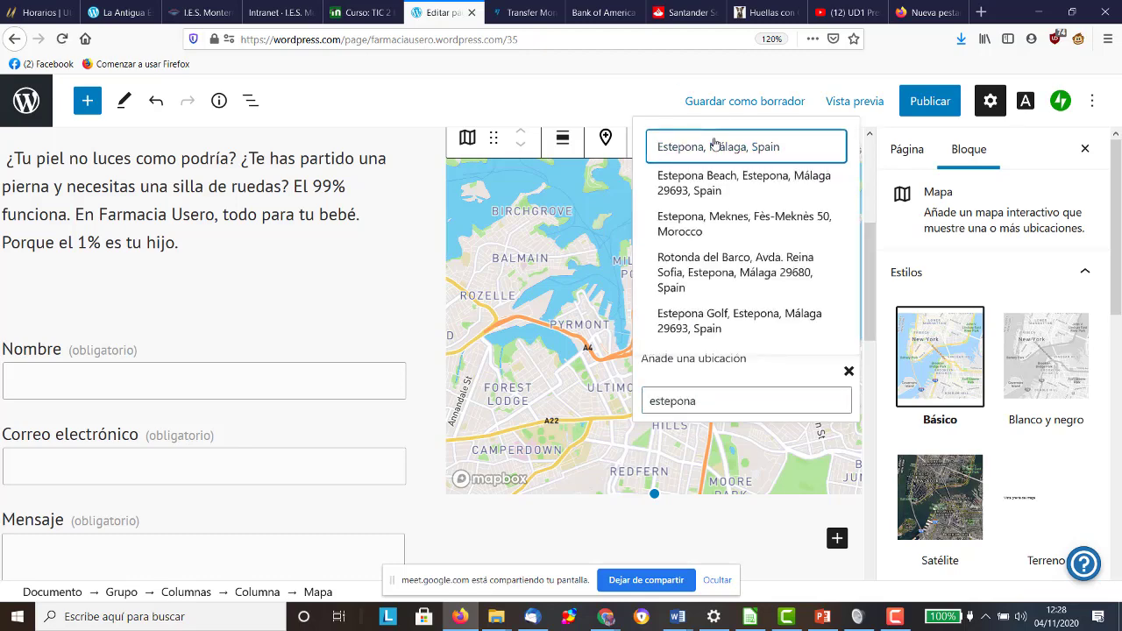
left_click(712, 146)
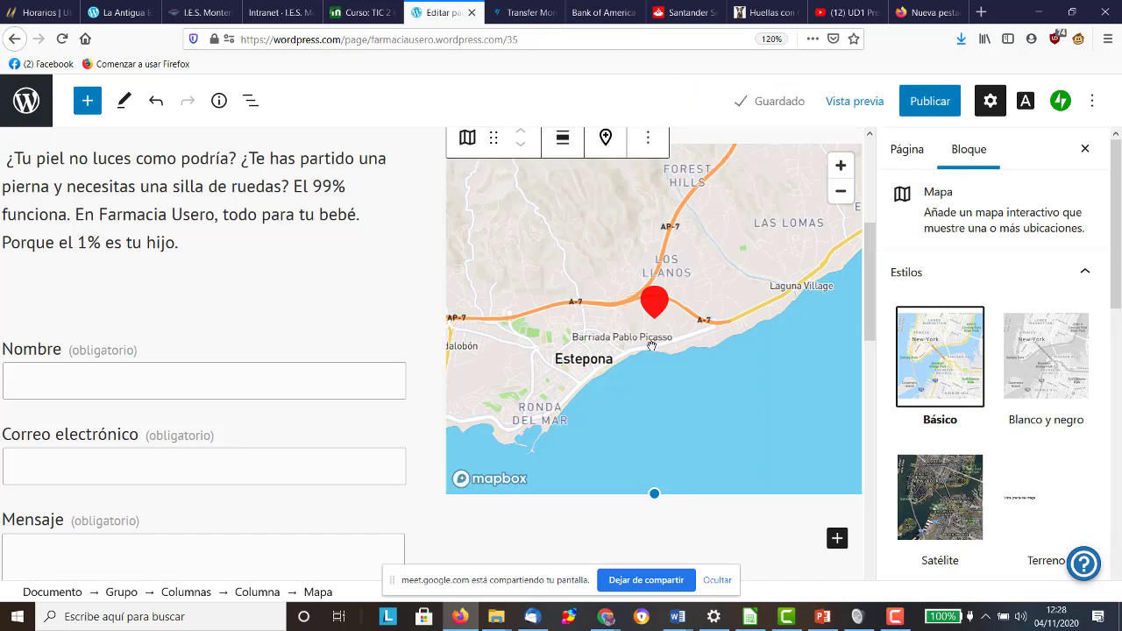
left_click(840, 166)
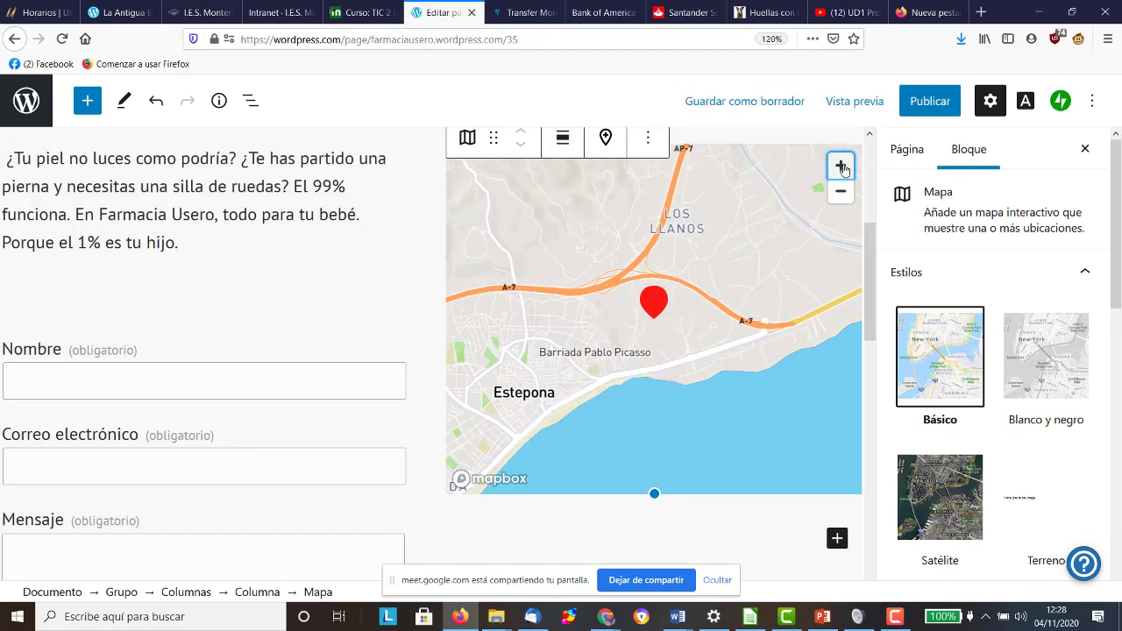
left_click(840, 165)
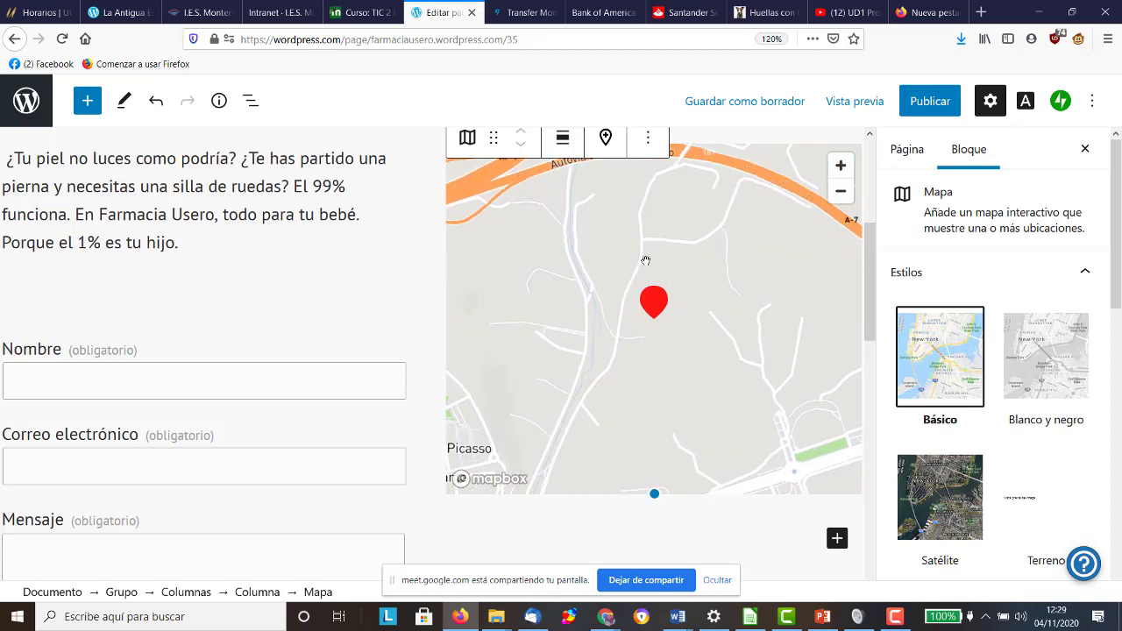
scroll(640, 371, "up", 2)
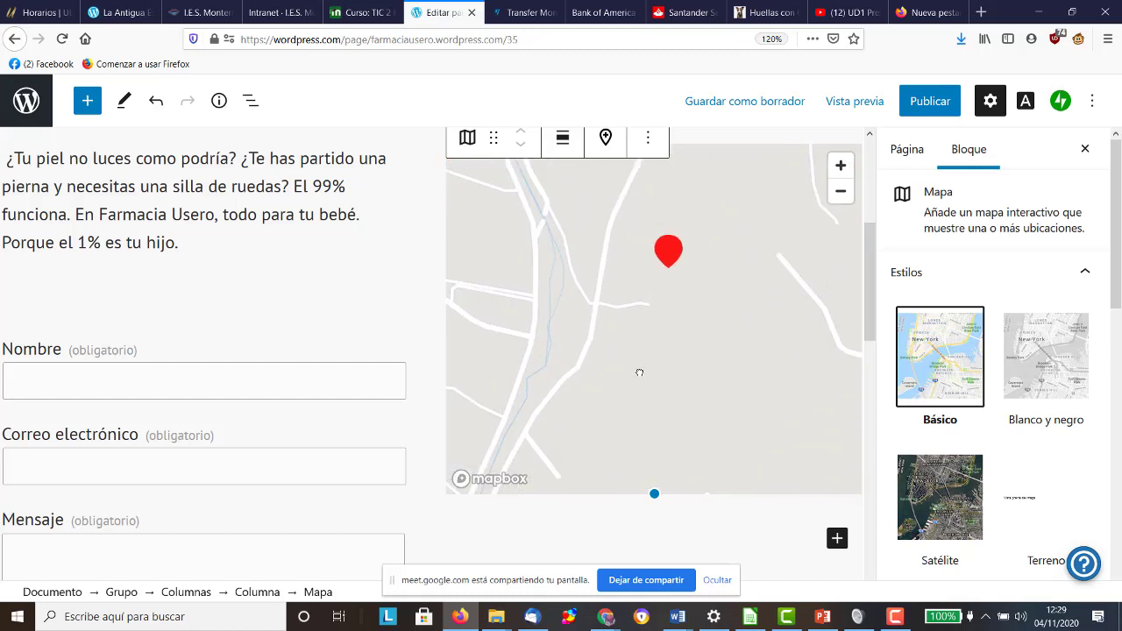
scroll(724, 243, "down", 1)
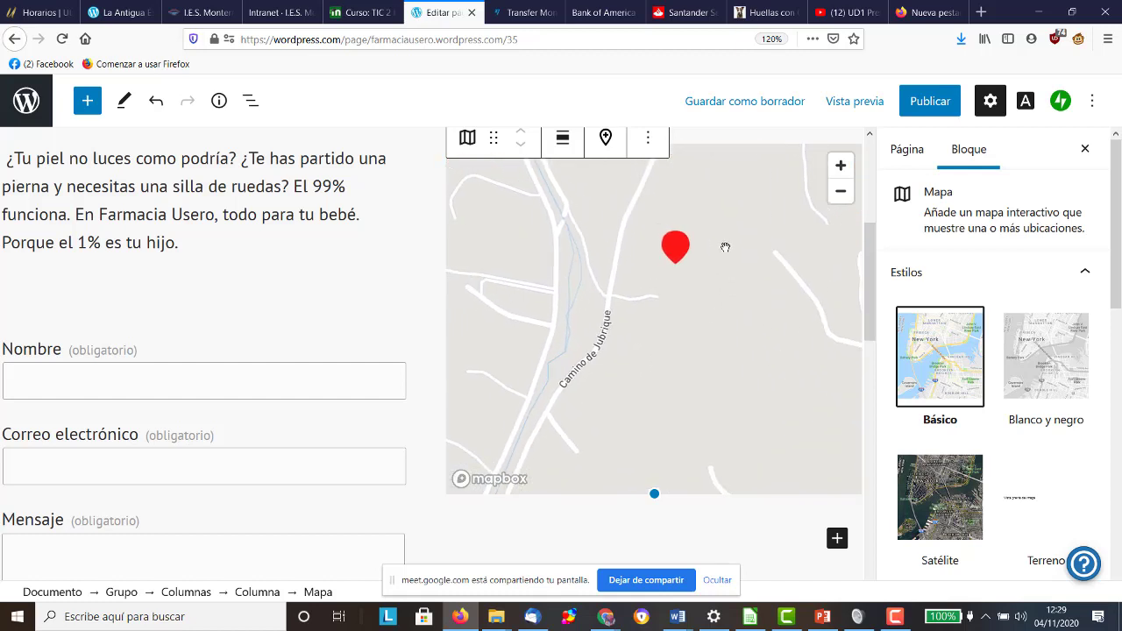
Step: Add a second map marker by searching 'farmacia usero' and choosing the Farmacia Usero suggestion
left_click(650, 138)
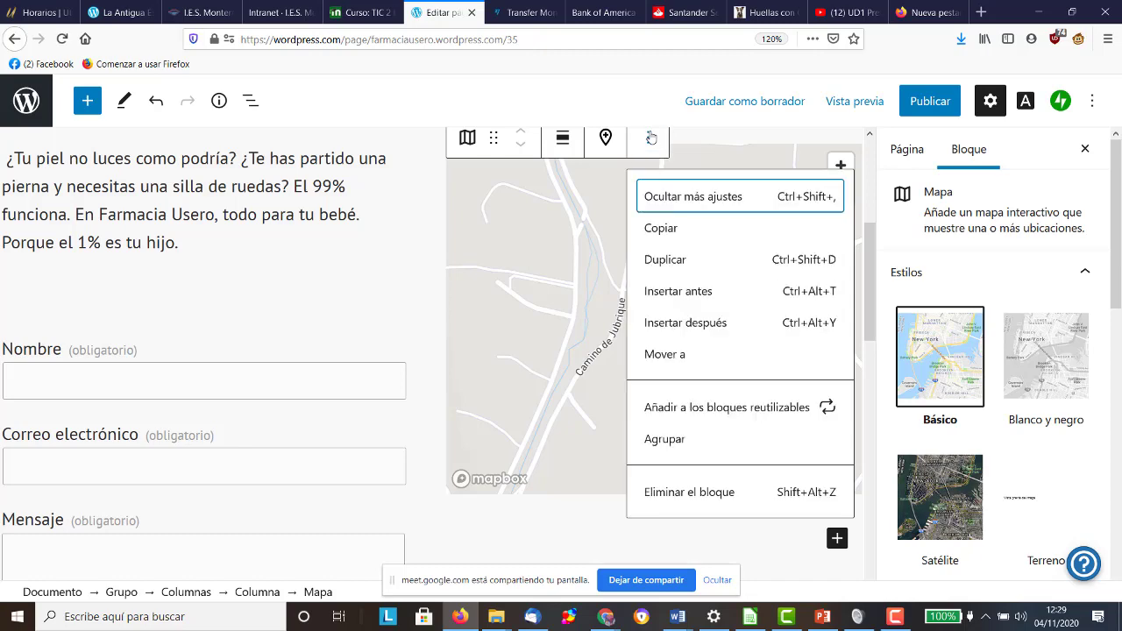
left_click(650, 137)
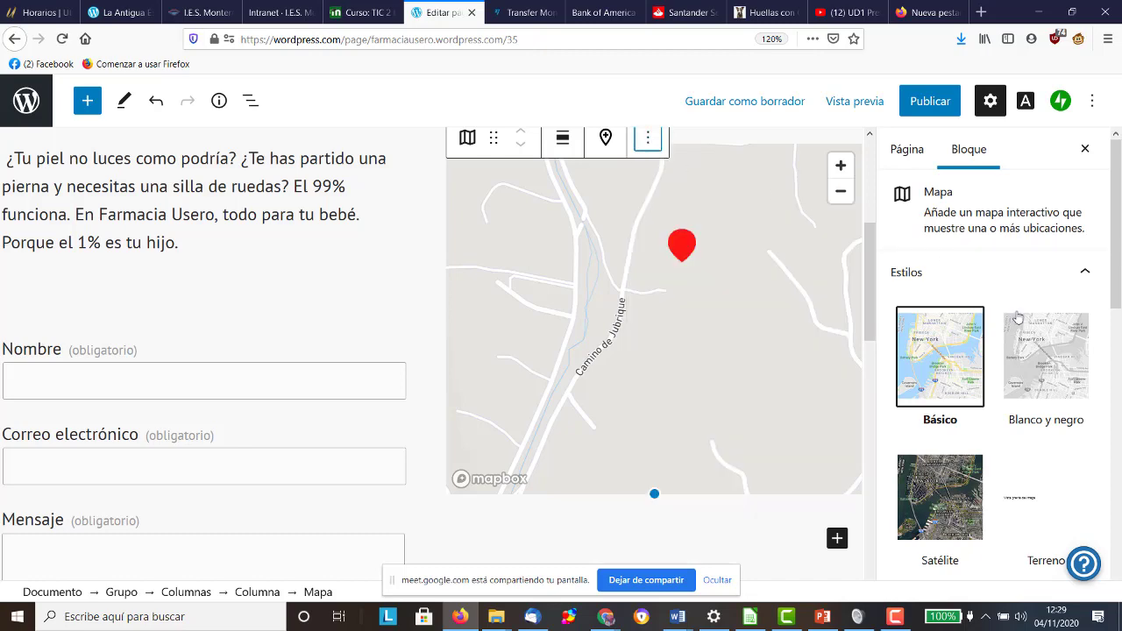
scroll(1017, 319, "down", 4)
scroll(1019, 318, "down", 3)
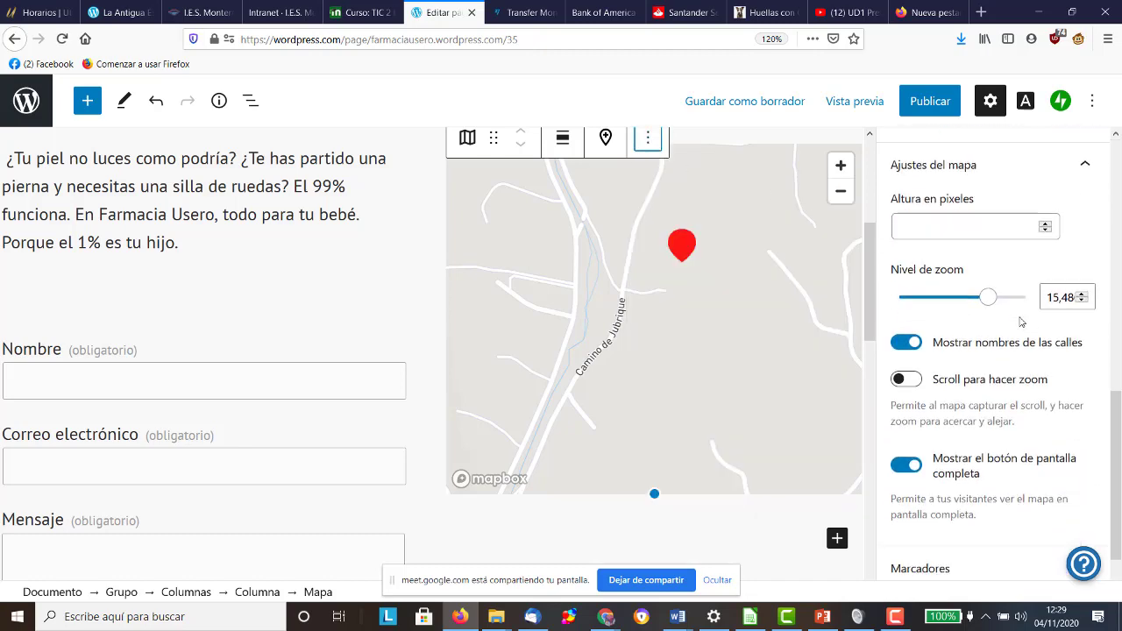
scroll(1000, 187, "up", 5)
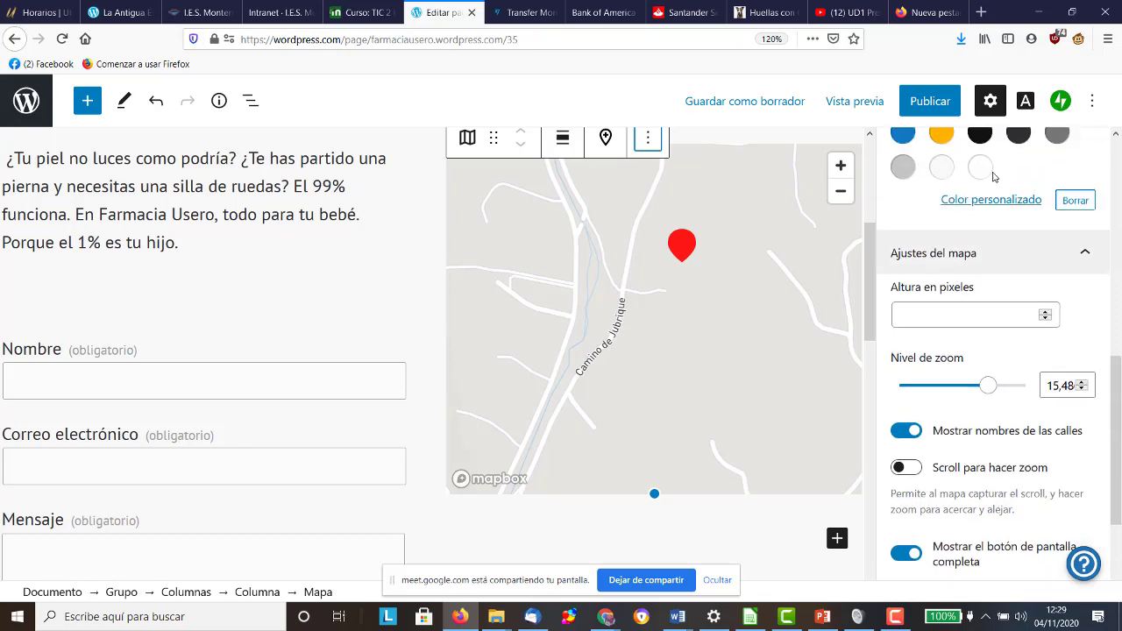
left_click(605, 138)
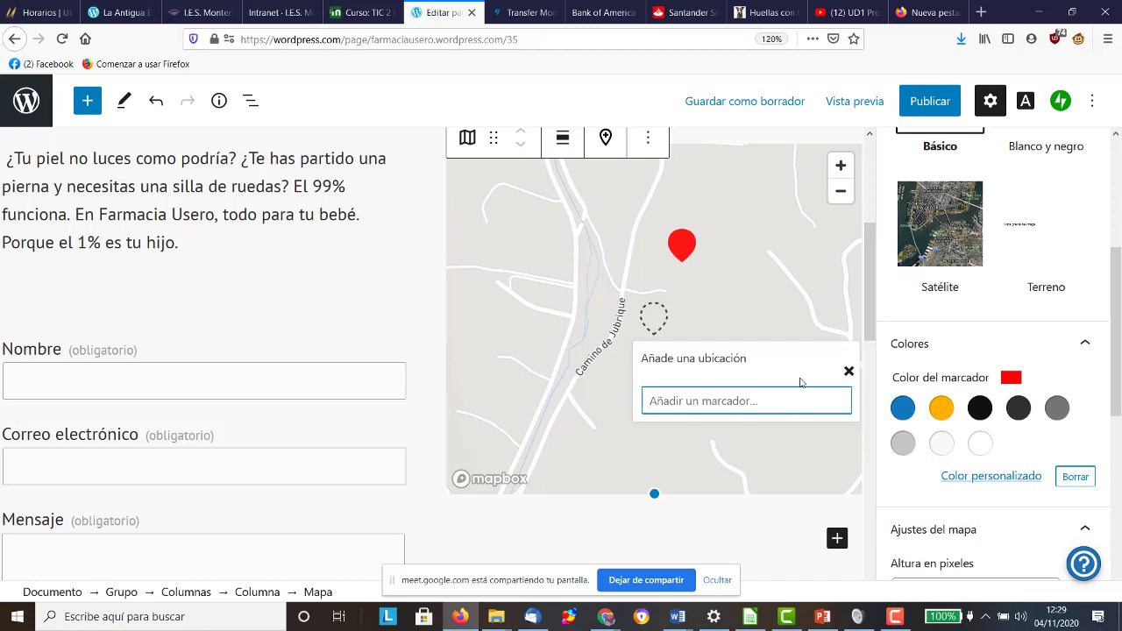
type("farmacia usero")
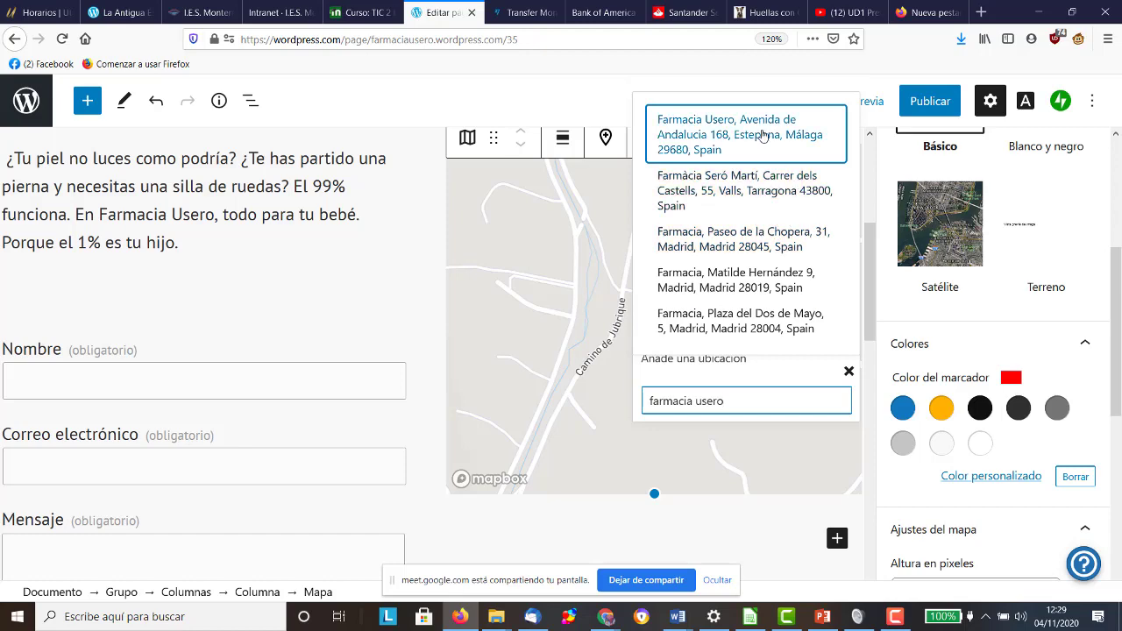
left_click(763, 134)
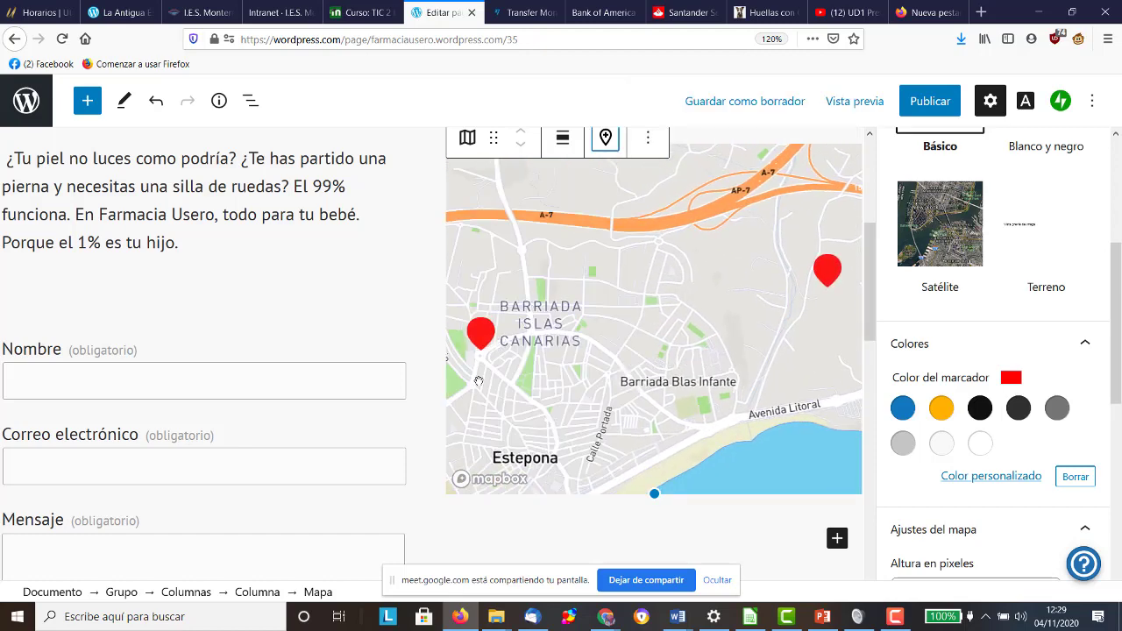
scroll(351, 399, "down", 3)
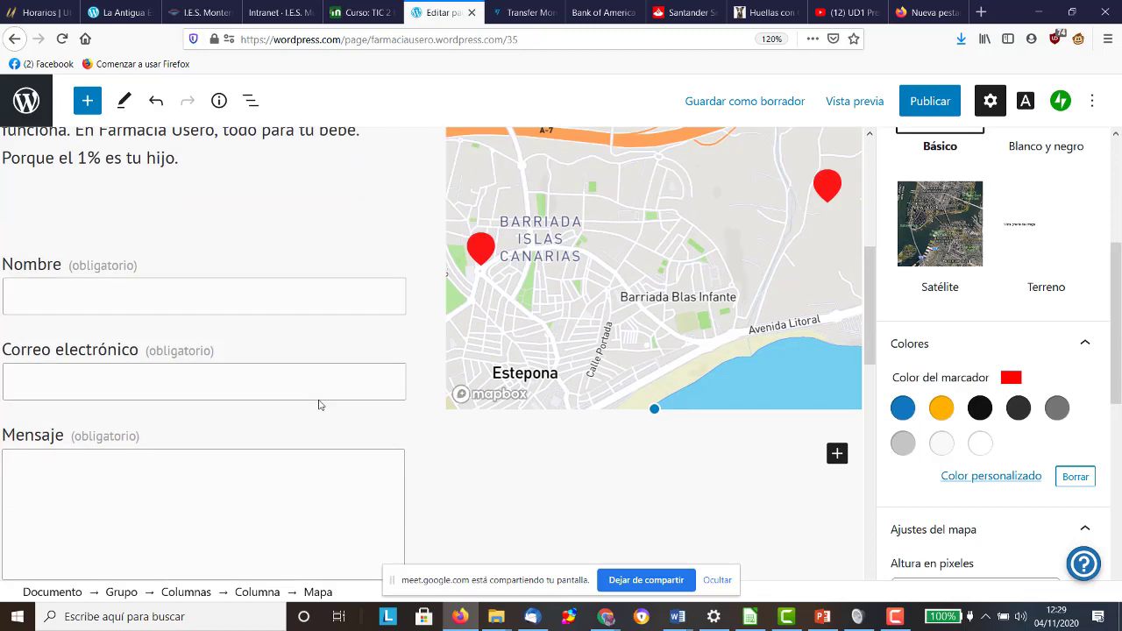